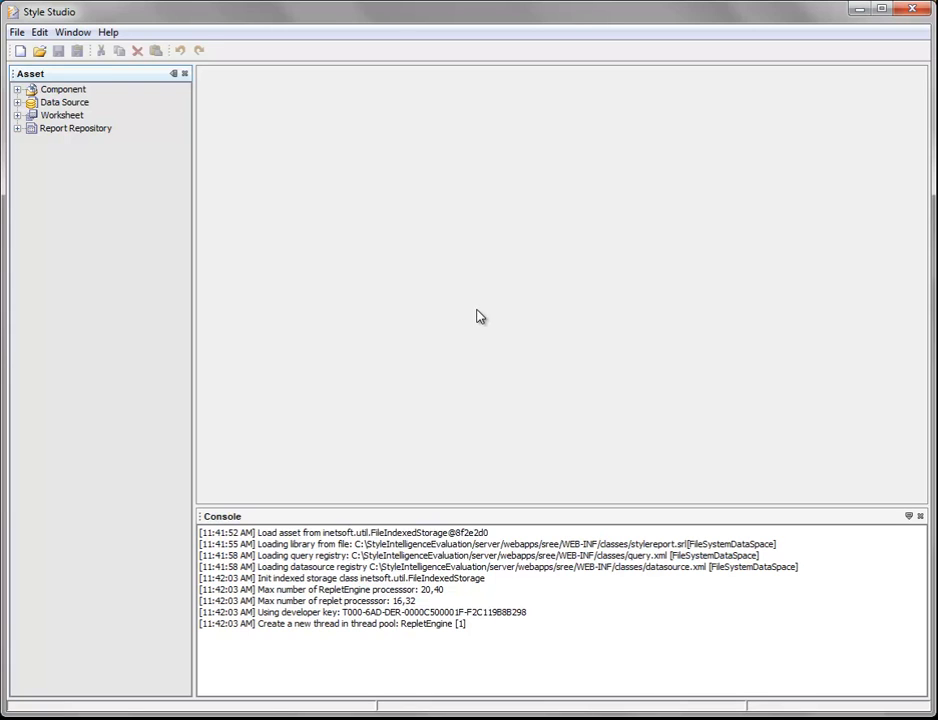
# Create a new blank worksheet asset.
pyautogui.click(20, 52)
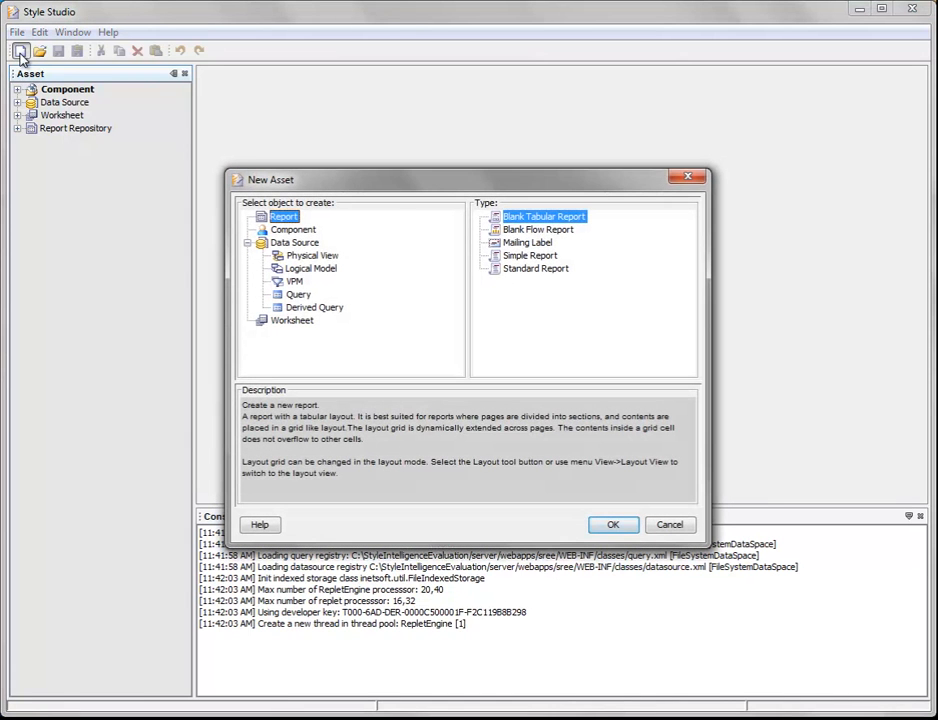
pyautogui.click(293, 322)
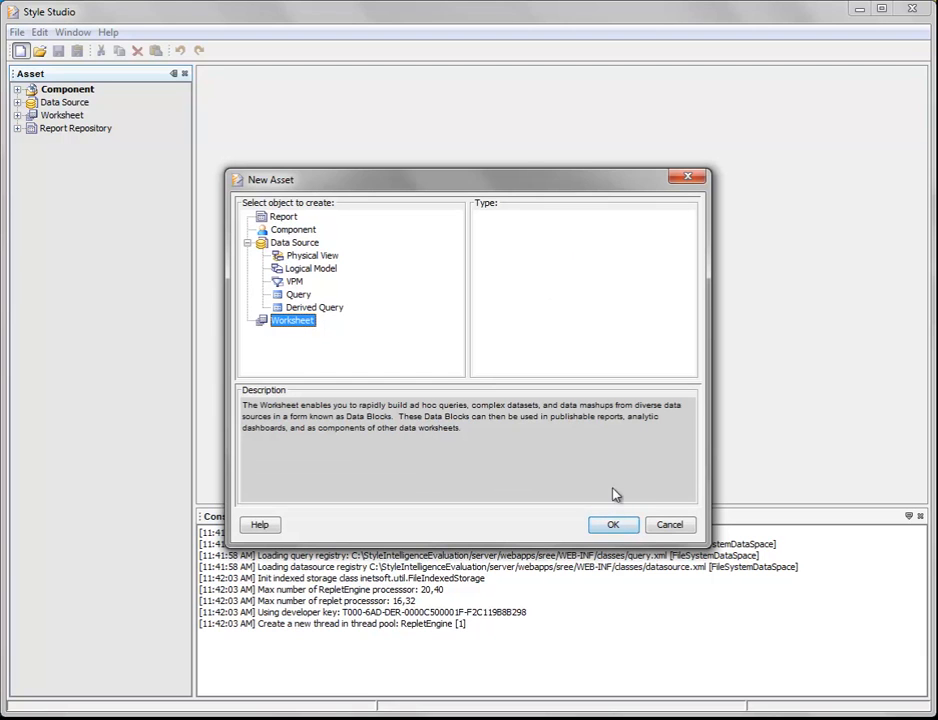
pyautogui.click(613, 526)
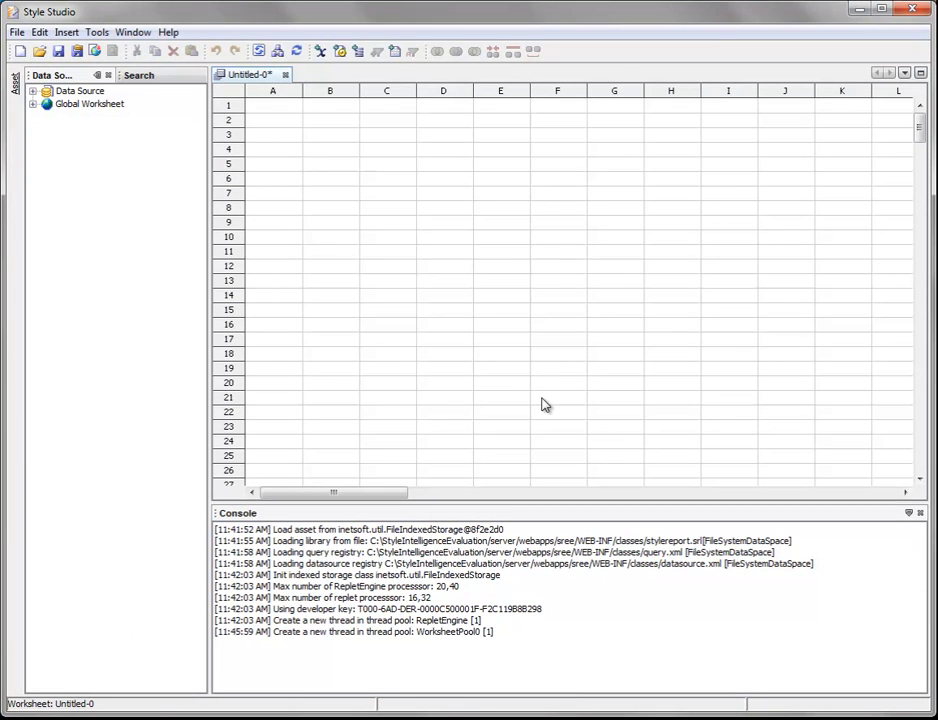
# Add the CUSTOMERS table from the SampleOrders data source to the worksheet near its upper-left cells, starting around cell B3.
pyautogui.click(33, 92)
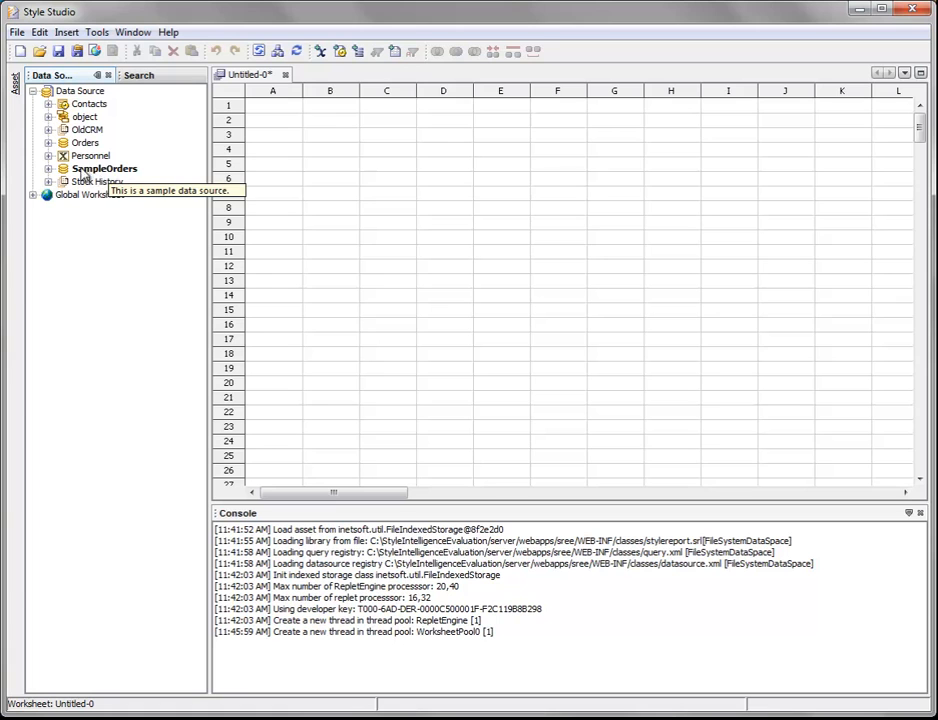
pyautogui.click(49, 170)
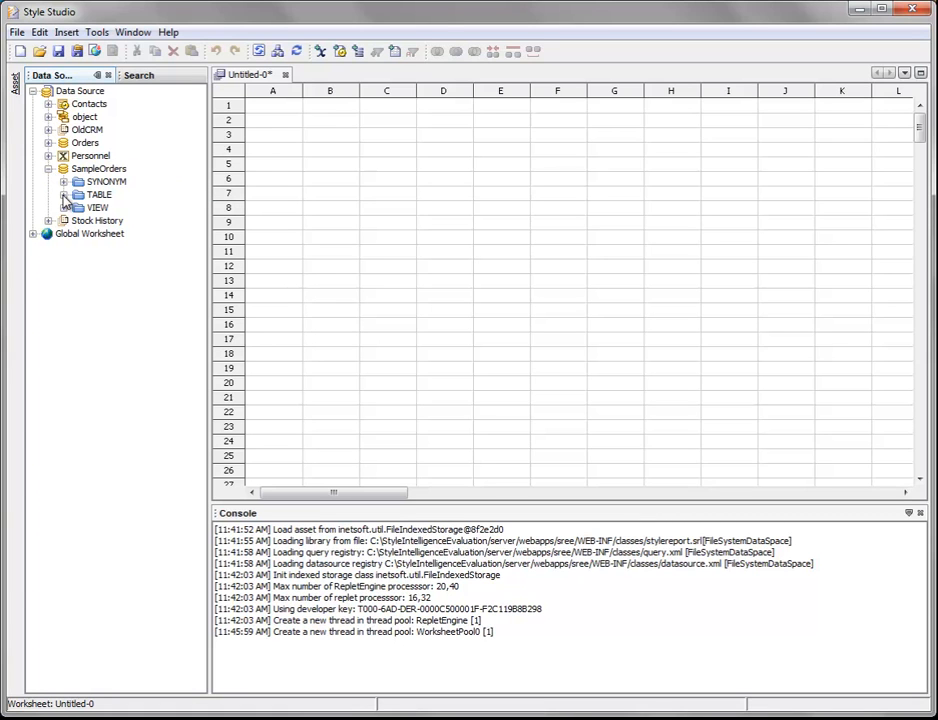
pyautogui.click(64, 195)
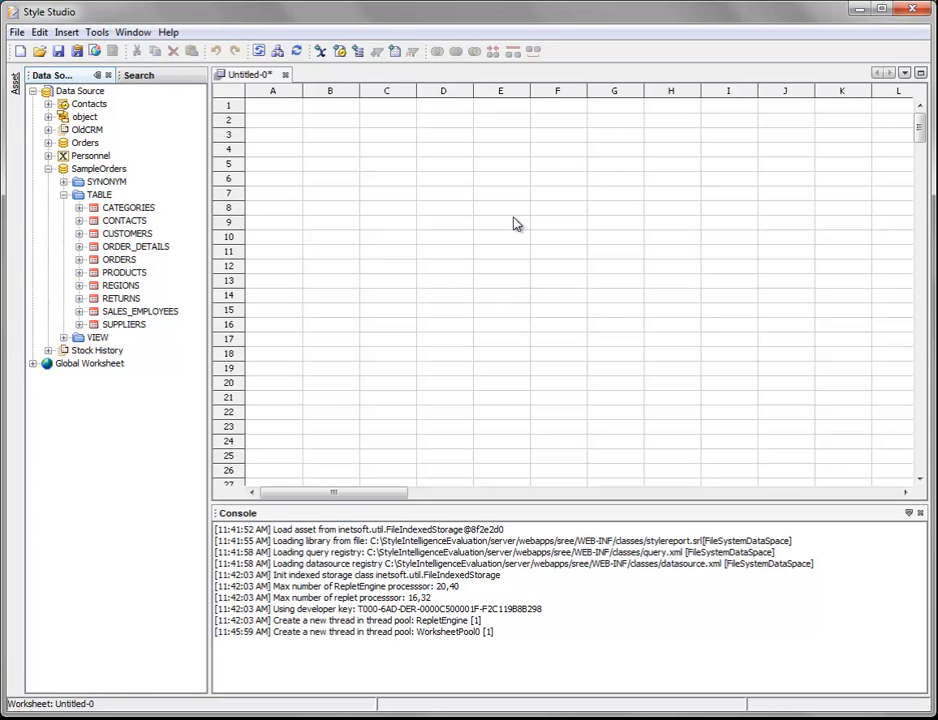
pyautogui.click(107, 240)
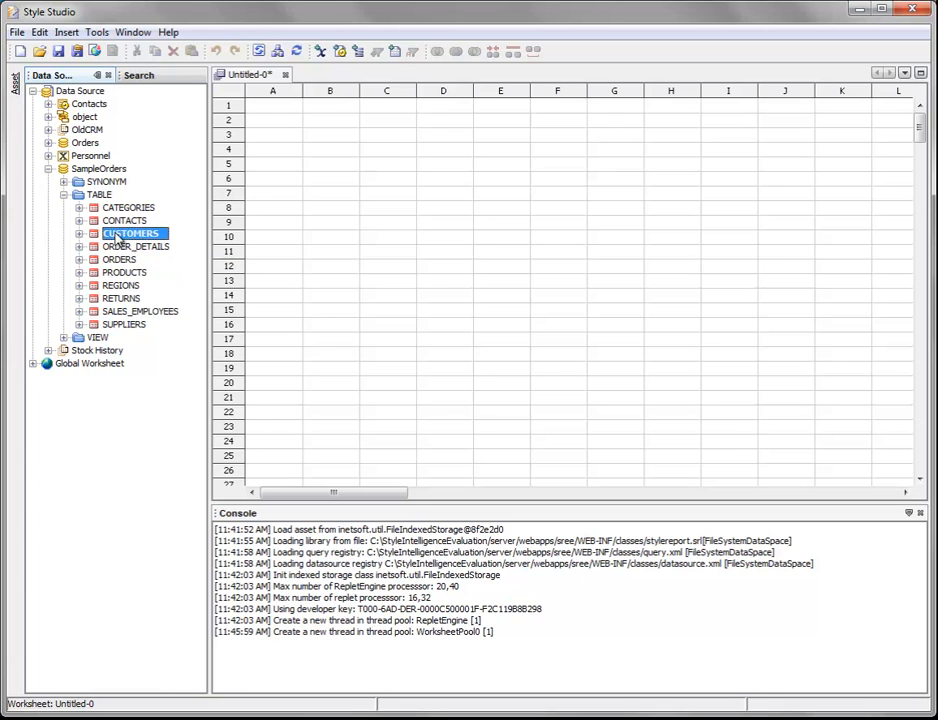
pyautogui.moveTo(117, 241); pyautogui.dragTo(383, 163)
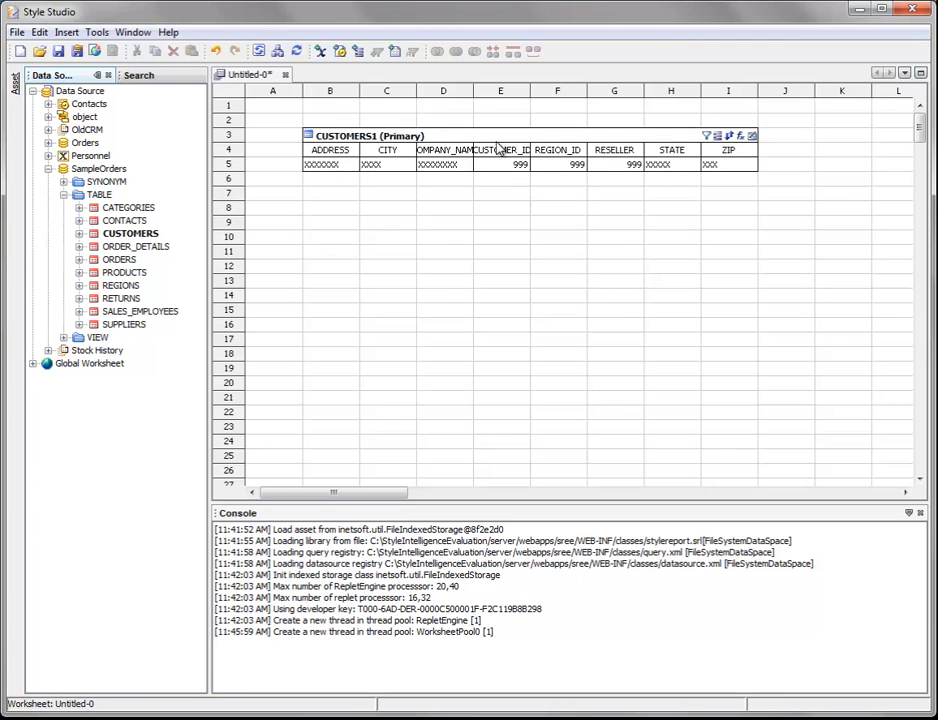
pyautogui.click(515, 136)
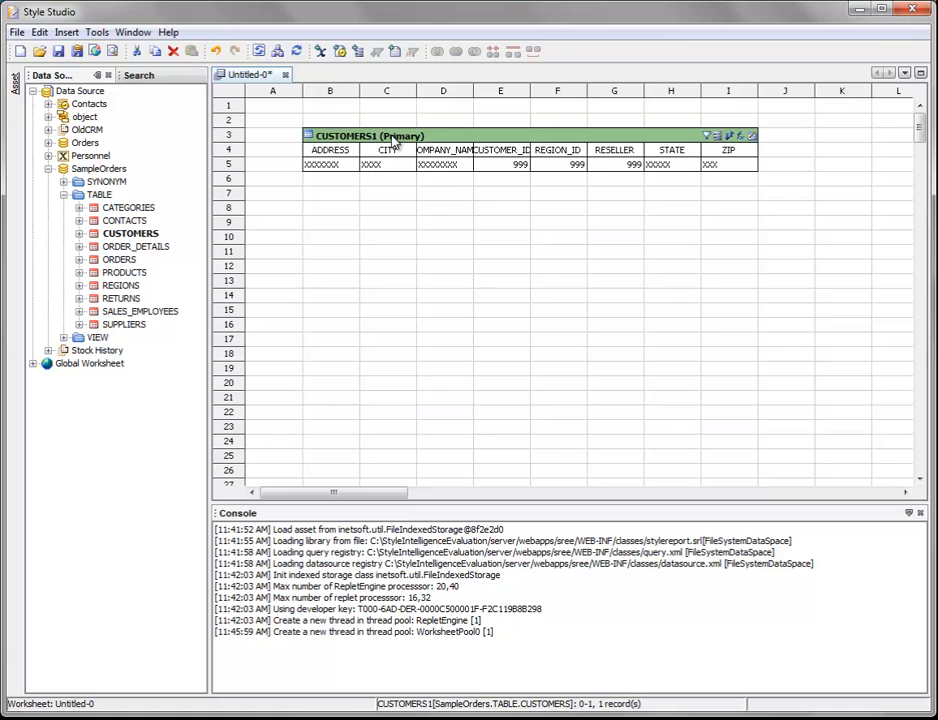
# Add the SampleOrders tables PRODUCTS, ORDERS and ORDER_DETAILS below the customers table, starting at cells B8, B13 and B18.
pyautogui.click(122, 248)
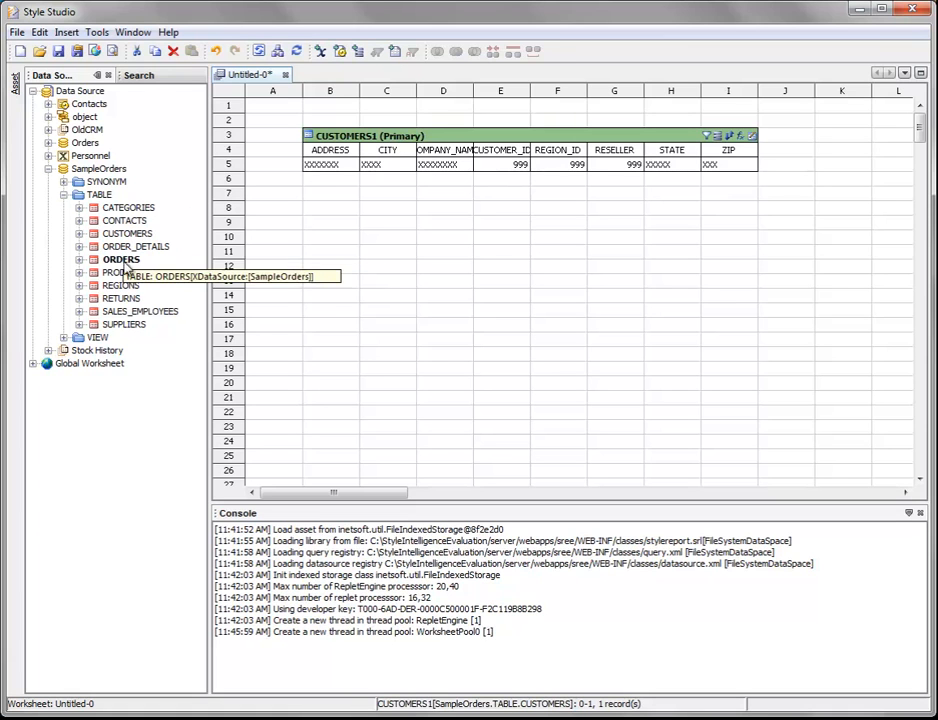
pyautogui.click(124, 273)
pyautogui.moveTo(124, 280); pyautogui.dragTo(337, 213)
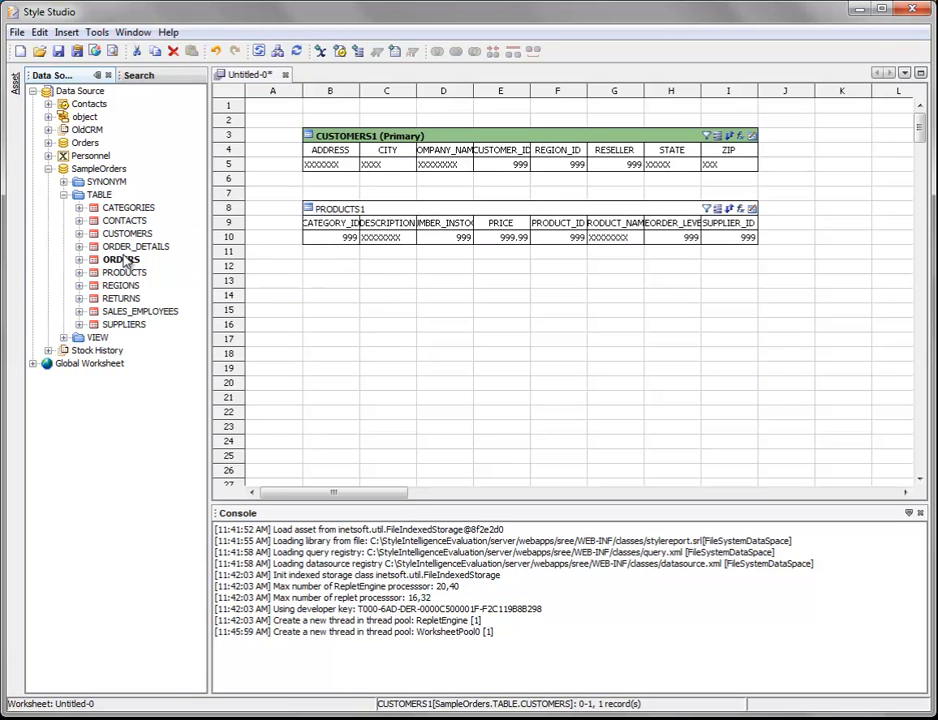
pyautogui.moveTo(125, 261); pyautogui.dragTo(335, 282)
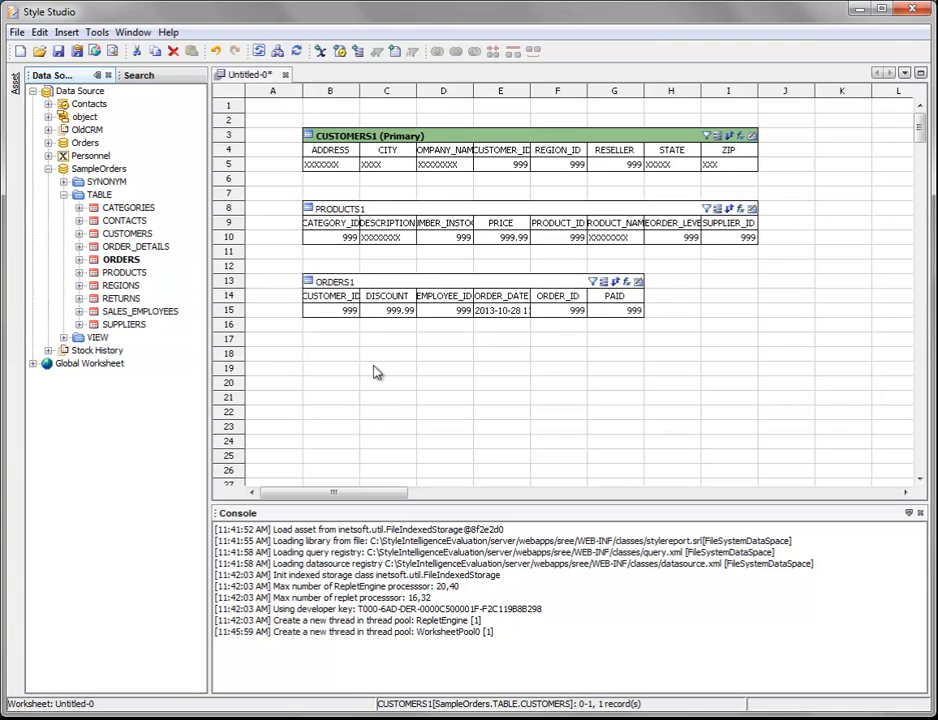
pyautogui.click(155, 249)
pyautogui.moveTo(155, 251); pyautogui.dragTo(318, 360)
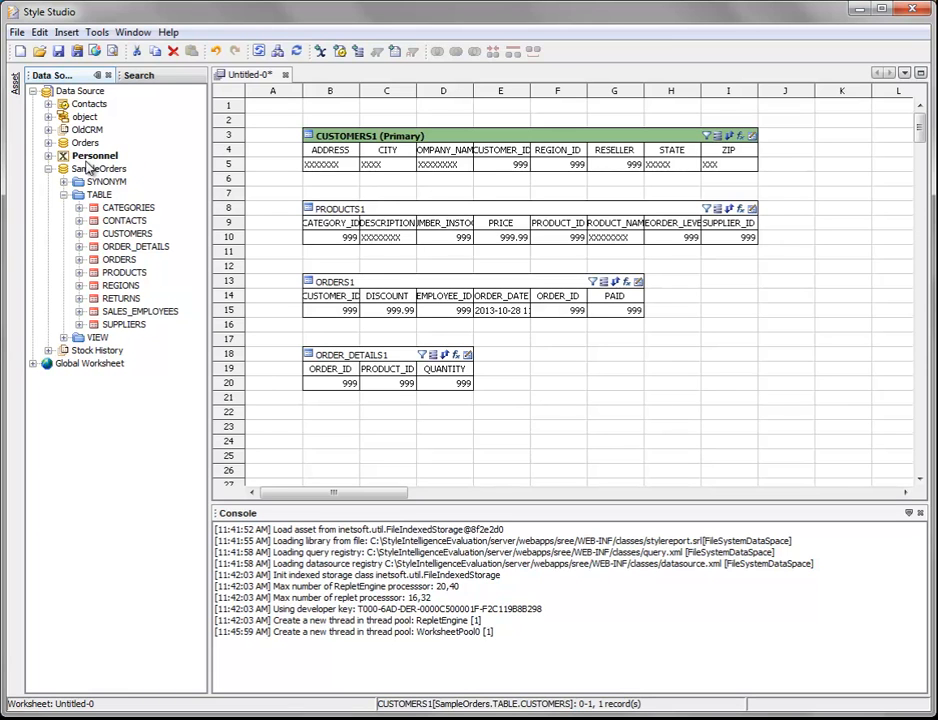
pyautogui.moveTo(105, 171)
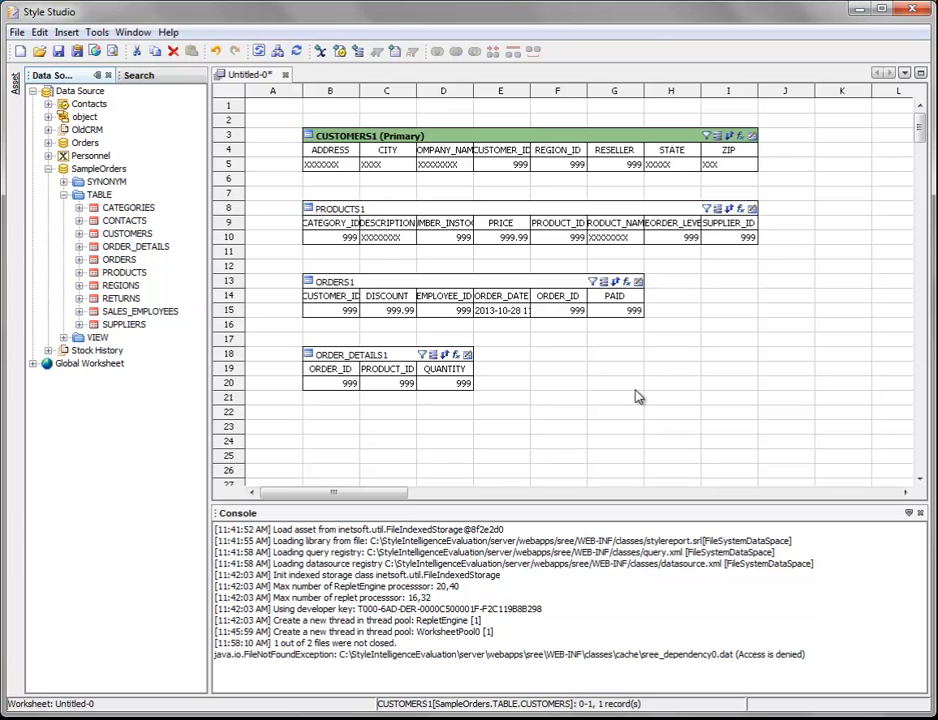
# Try joining PRODUCTS1 to ORDER_DETAILS1 on their PRODUCT_ID columns, and undo that join.
pyautogui.click(562, 224)
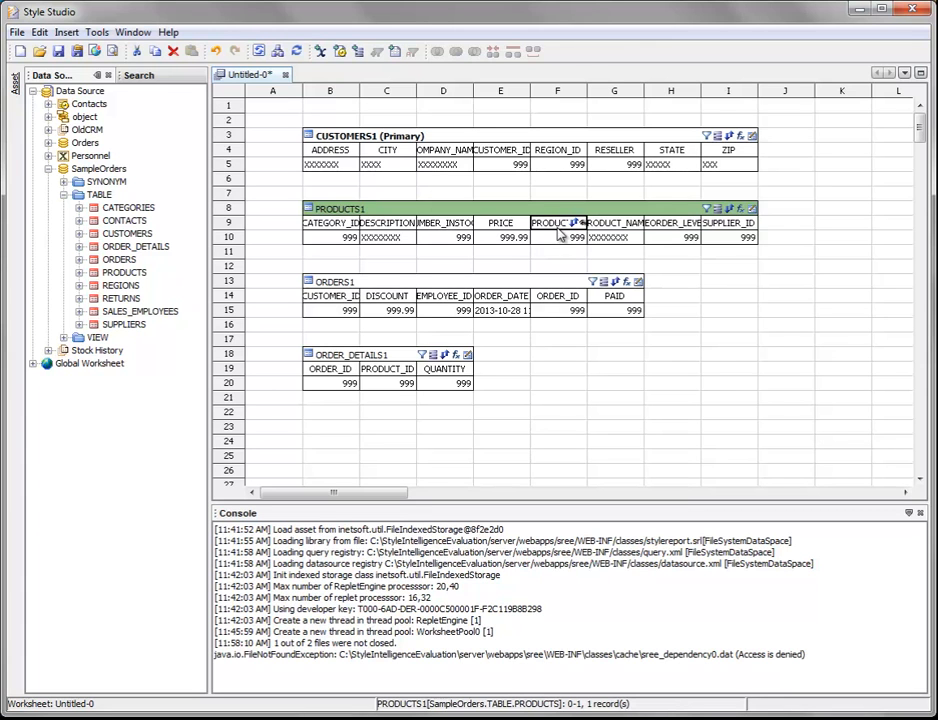
pyautogui.moveTo(559, 229); pyautogui.dragTo(390, 372)
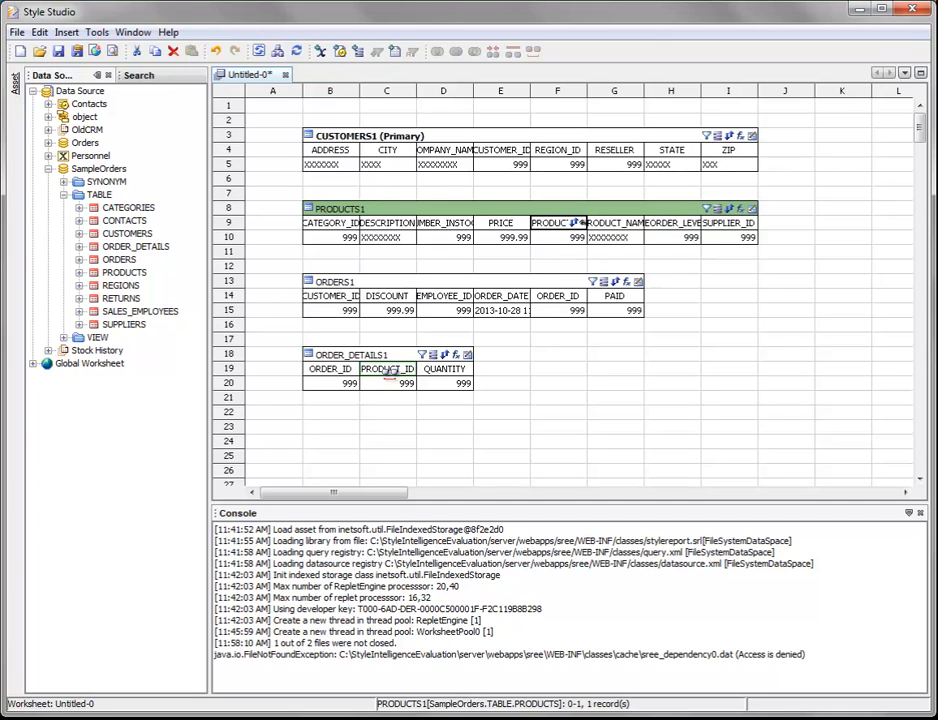
pyautogui.moveTo(387, 371); pyautogui.dragTo(389, 372)
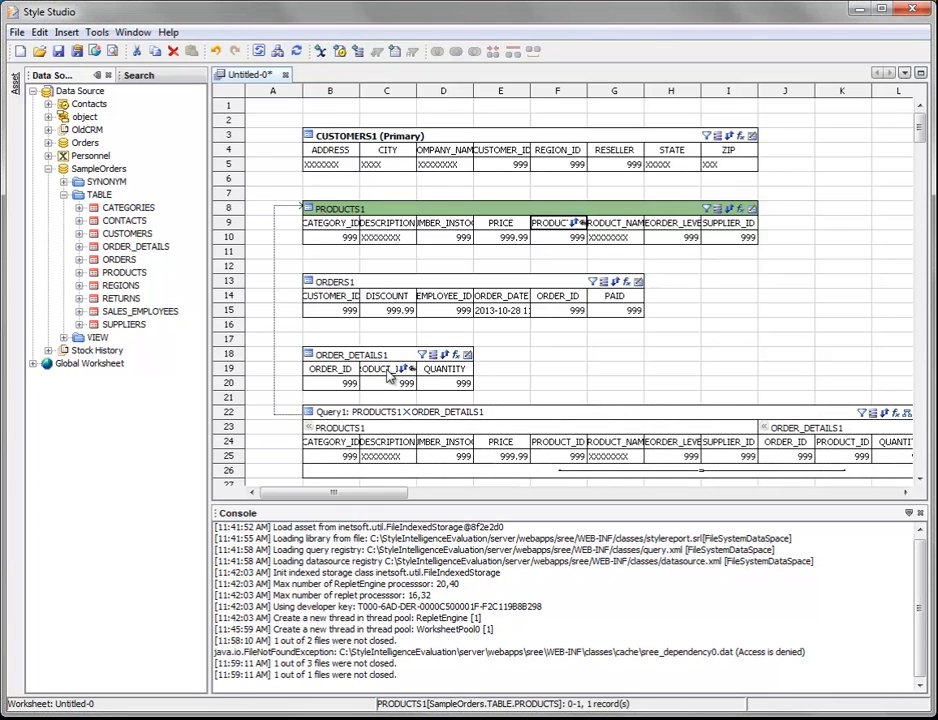
pyautogui.click(465, 452)
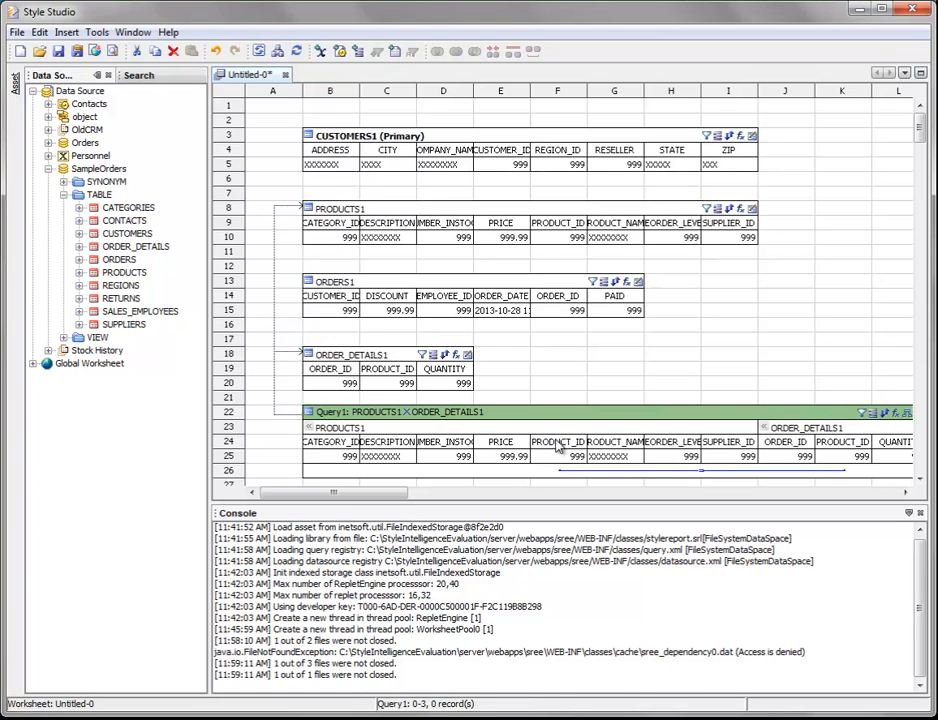
pyautogui.moveTo(567, 449); pyautogui.dragTo(855, 448)
pyautogui.click(216, 52)
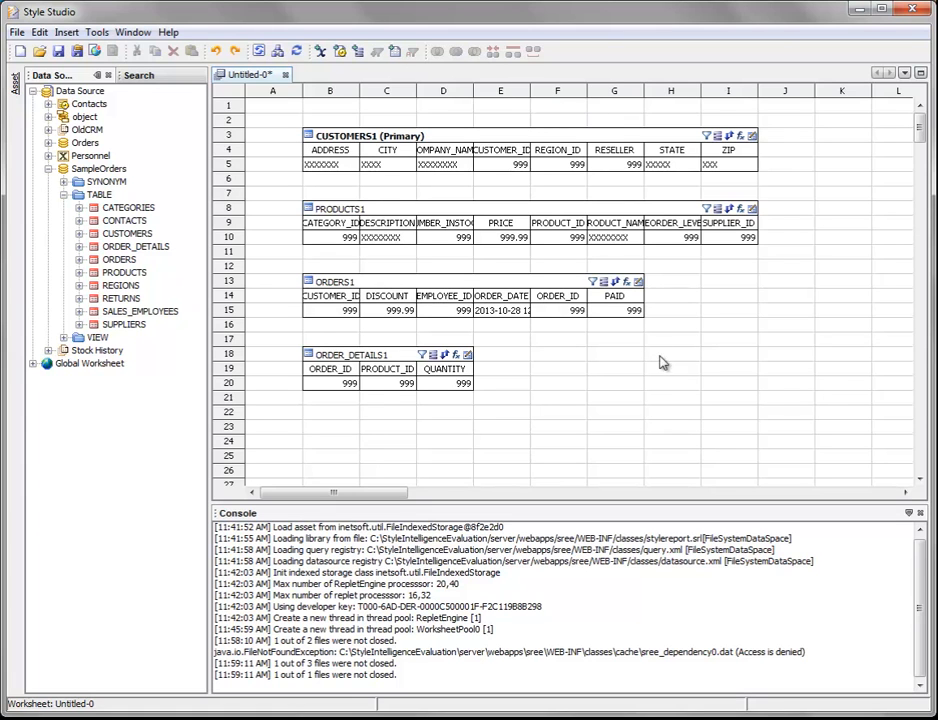
# Start an inner join of all four worksheet tables with the first condition CUSTOMERS1.CUSTOMER_ID = ORDERS1.CUSTOMER_ID.
pyautogui.moveTo(281, 127); pyautogui.dragTo(555, 410)
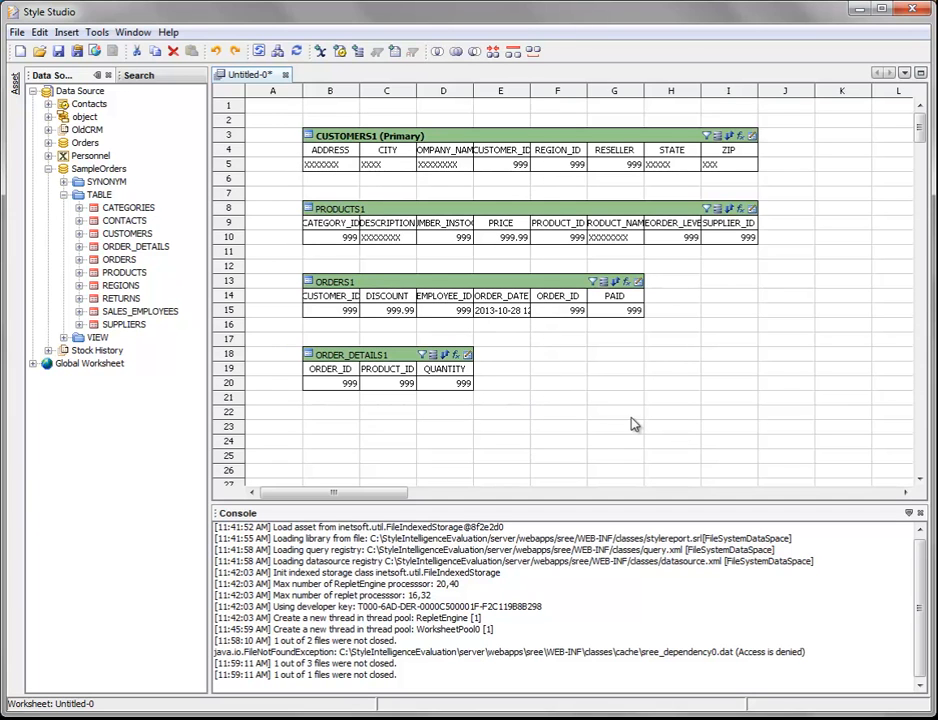
pyautogui.moveTo(272, 123); pyautogui.dragTo(564, 420)
pyautogui.click(535, 55)
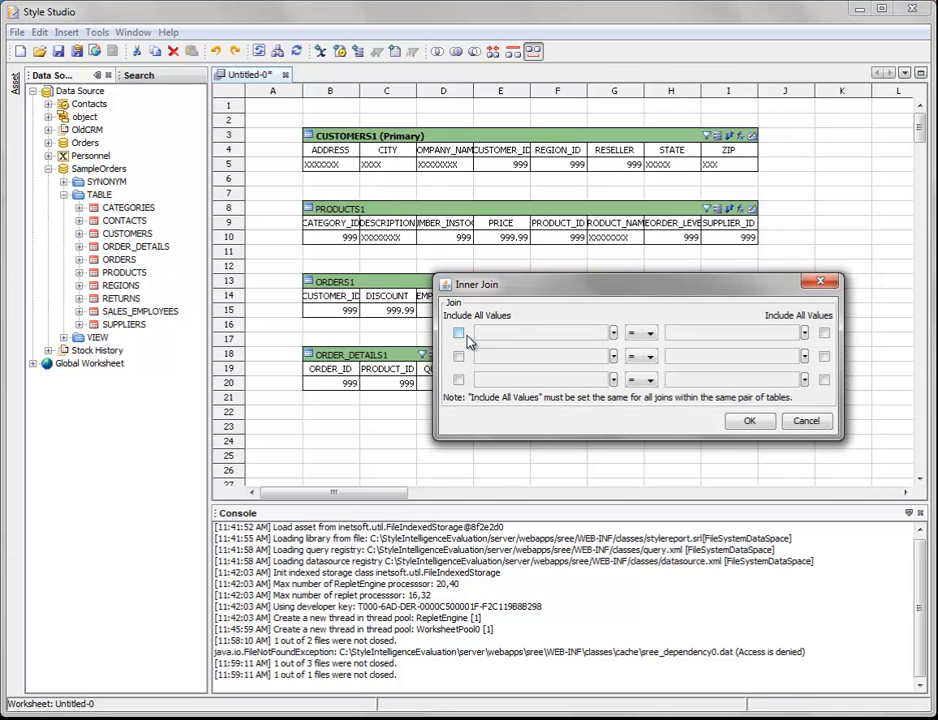
pyautogui.moveTo(654, 293); pyautogui.dragTo(624, 283)
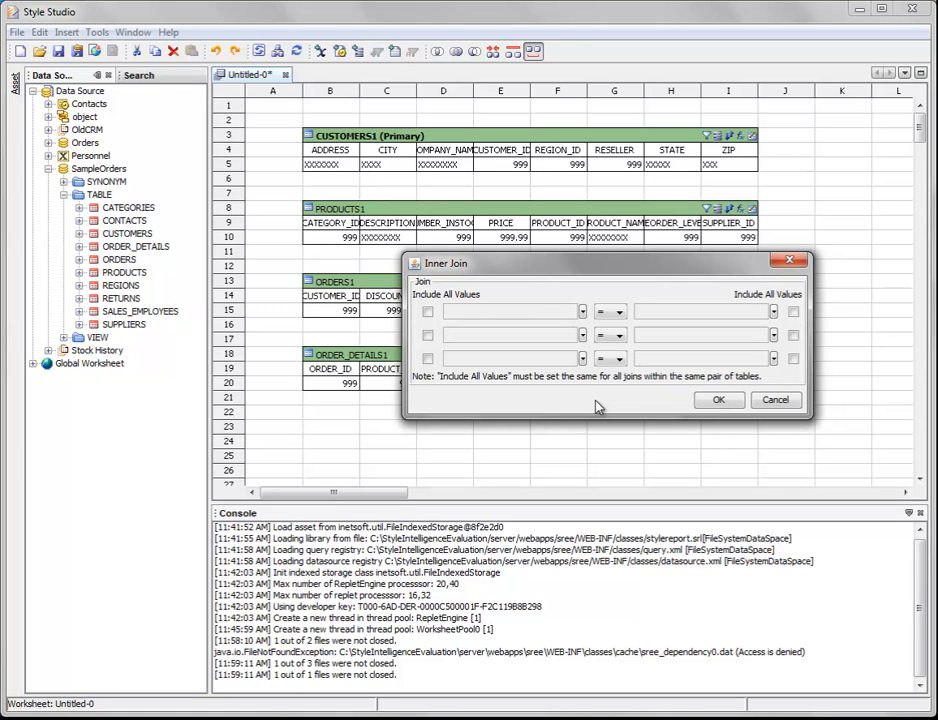
pyautogui.click(581, 313)
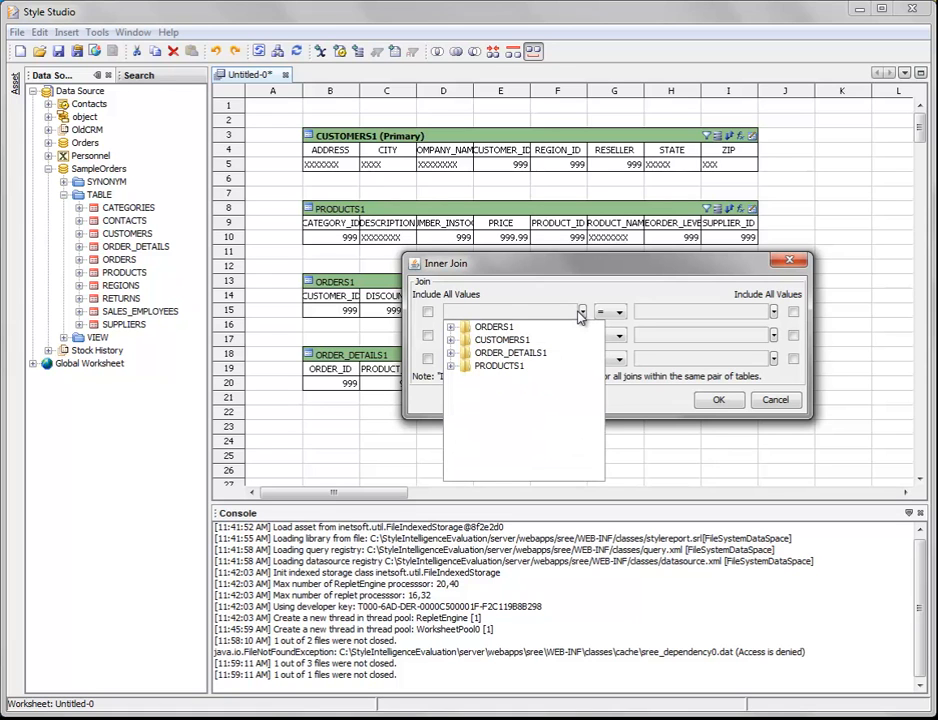
pyautogui.click(451, 340)
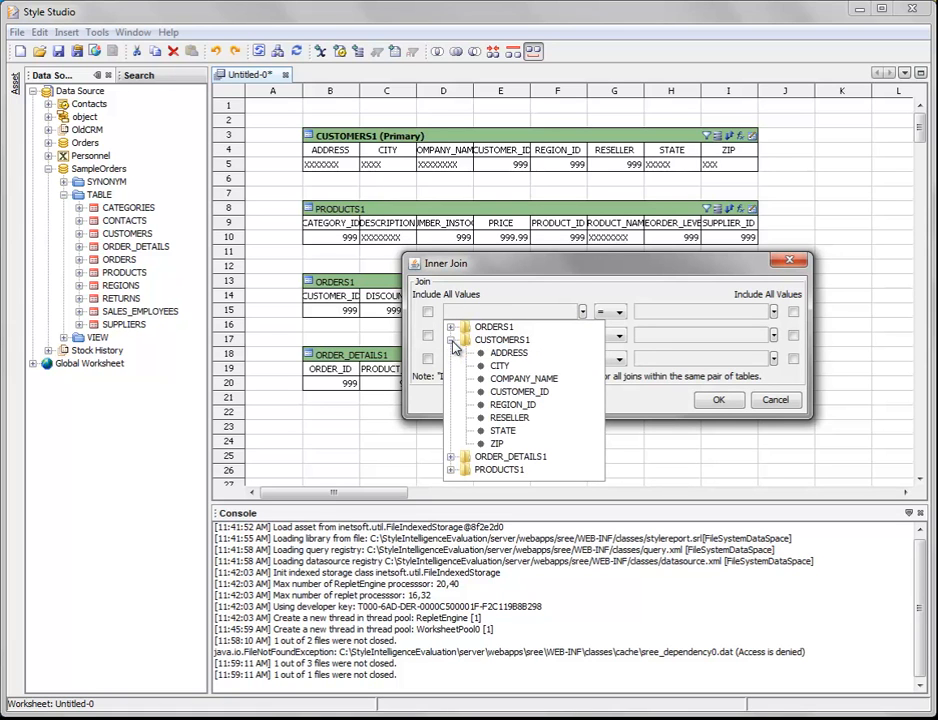
pyautogui.click(517, 391)
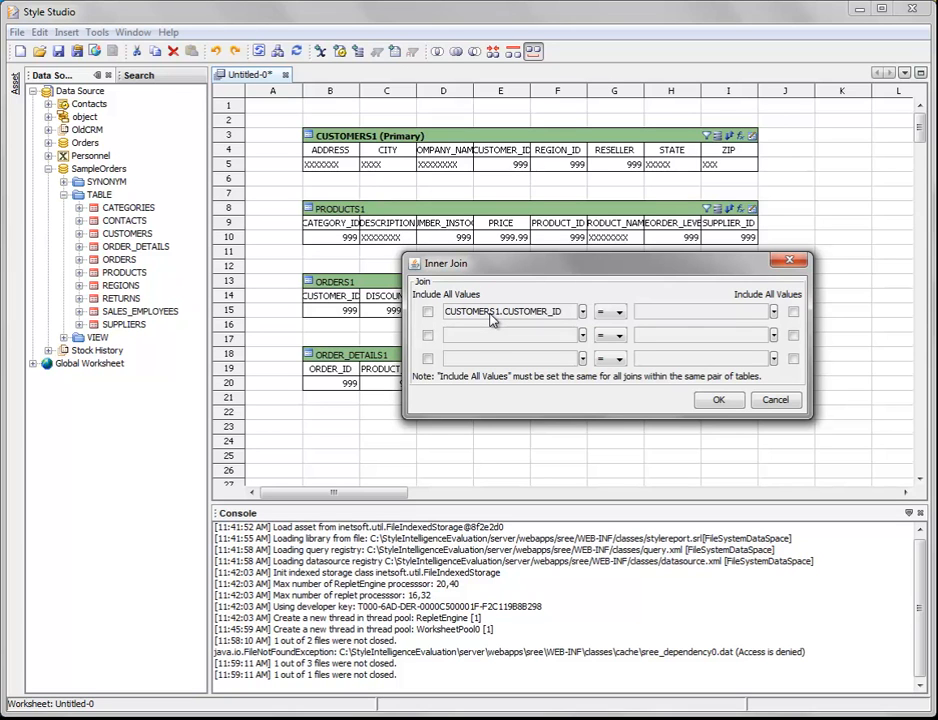
pyautogui.click(773, 312)
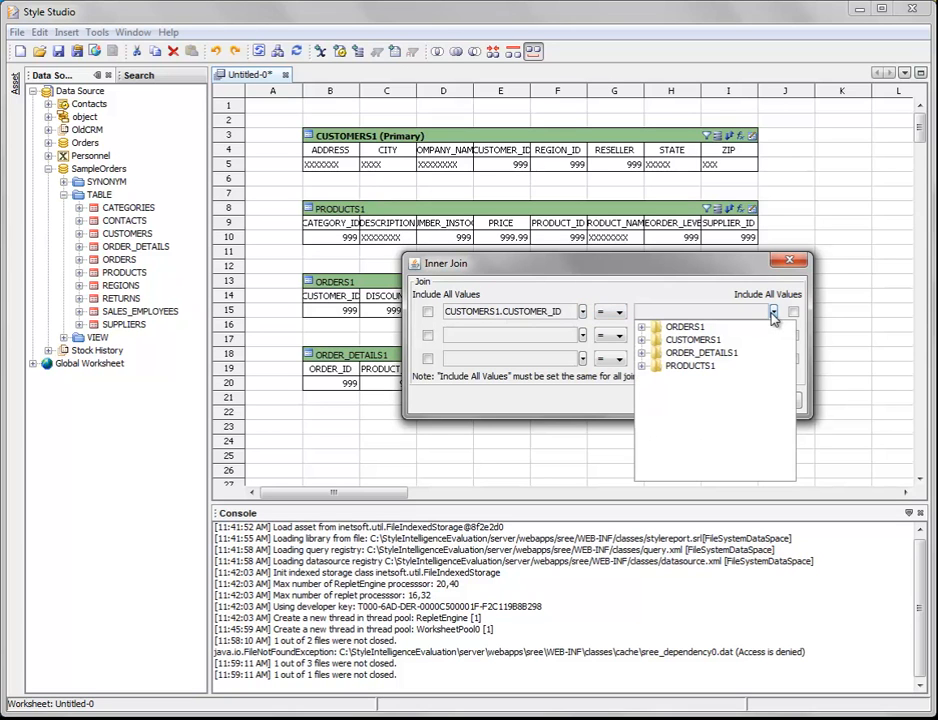
pyautogui.click(642, 329)
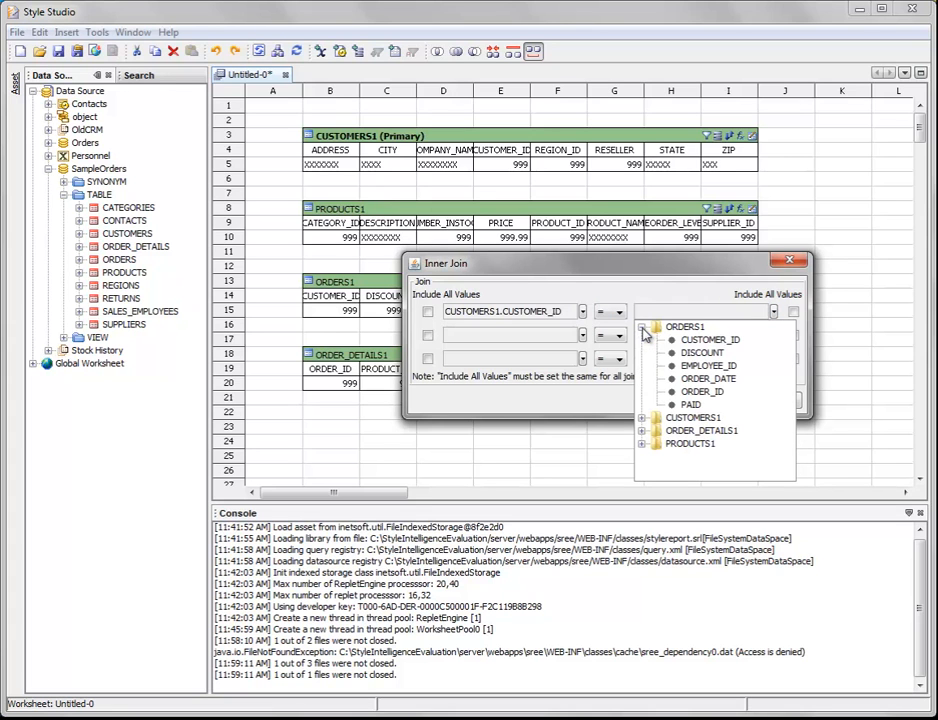
pyautogui.click(709, 341)
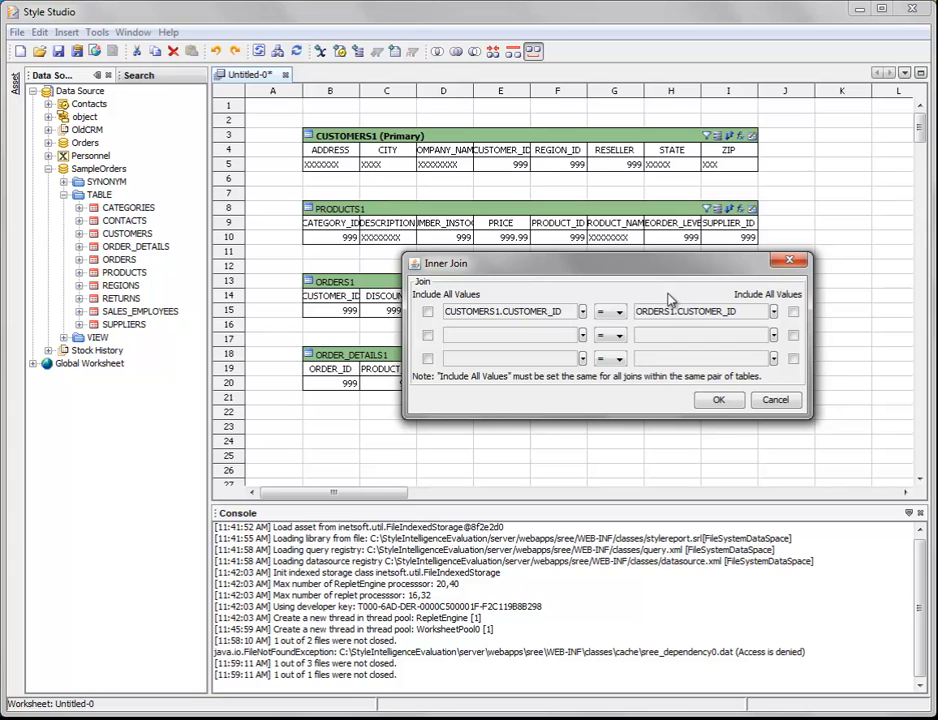
# Set the second join condition to ORDERS1.ORDER_ID = ORDER_DETAILS1.ORDER_ID.
pyautogui.click(582, 335)
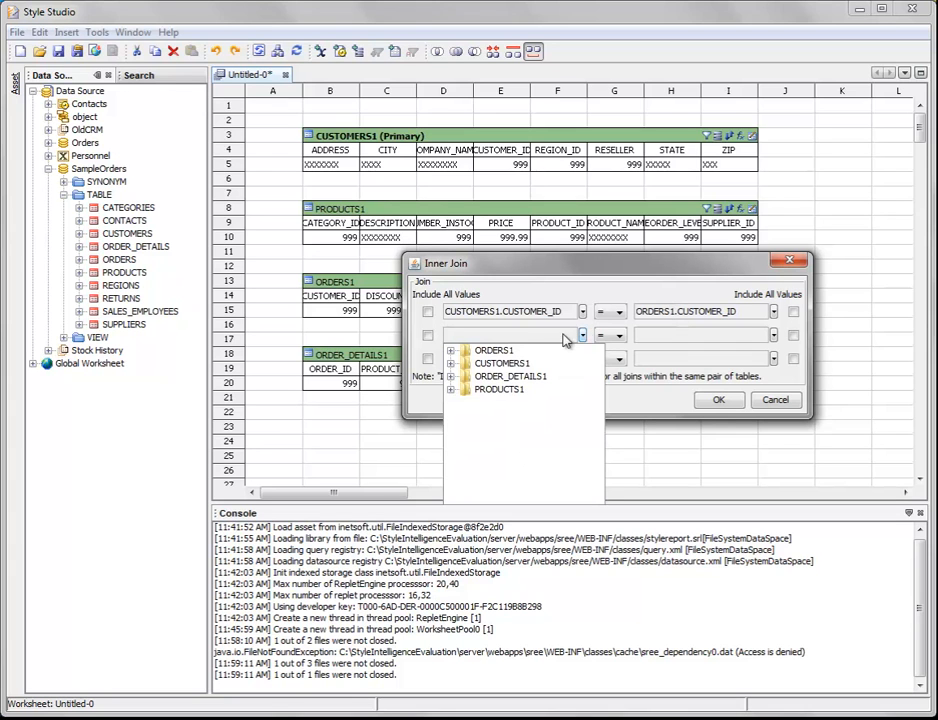
pyautogui.click(451, 350)
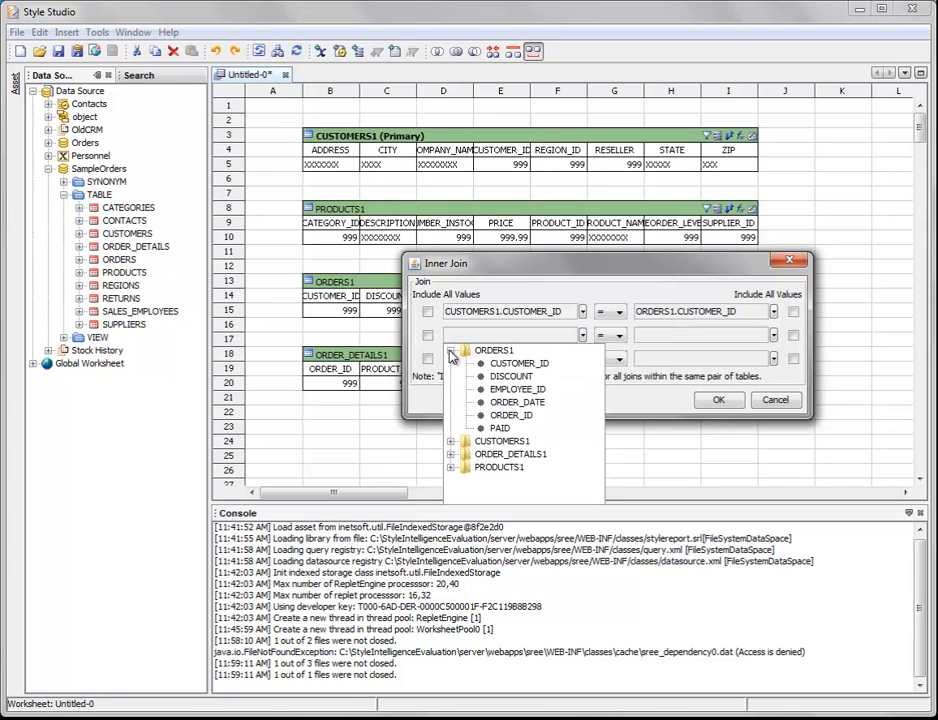
pyautogui.click(524, 414)
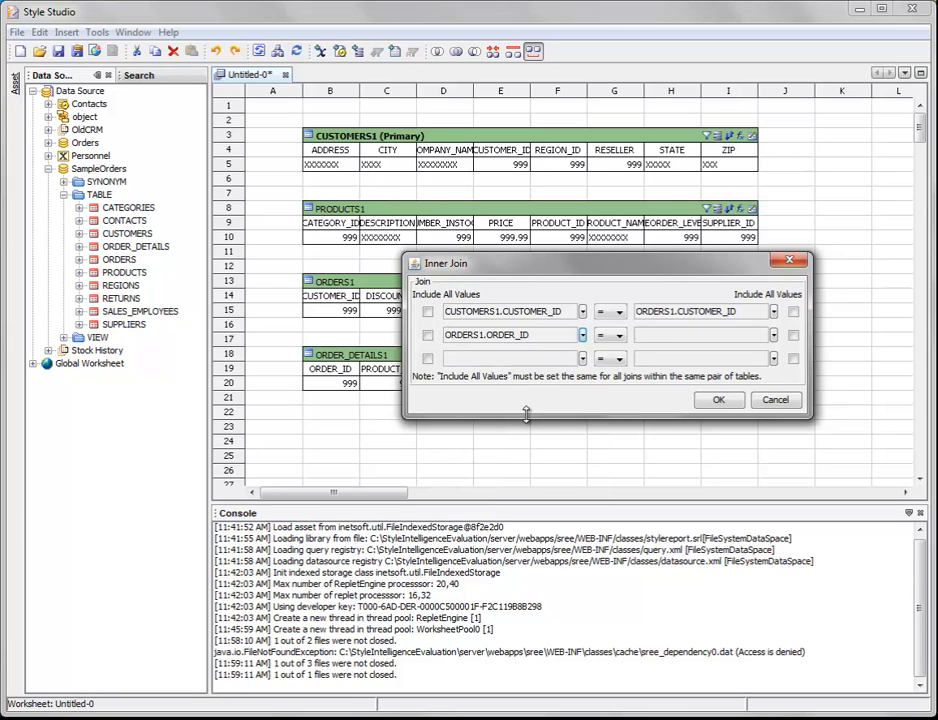
pyautogui.click(775, 337)
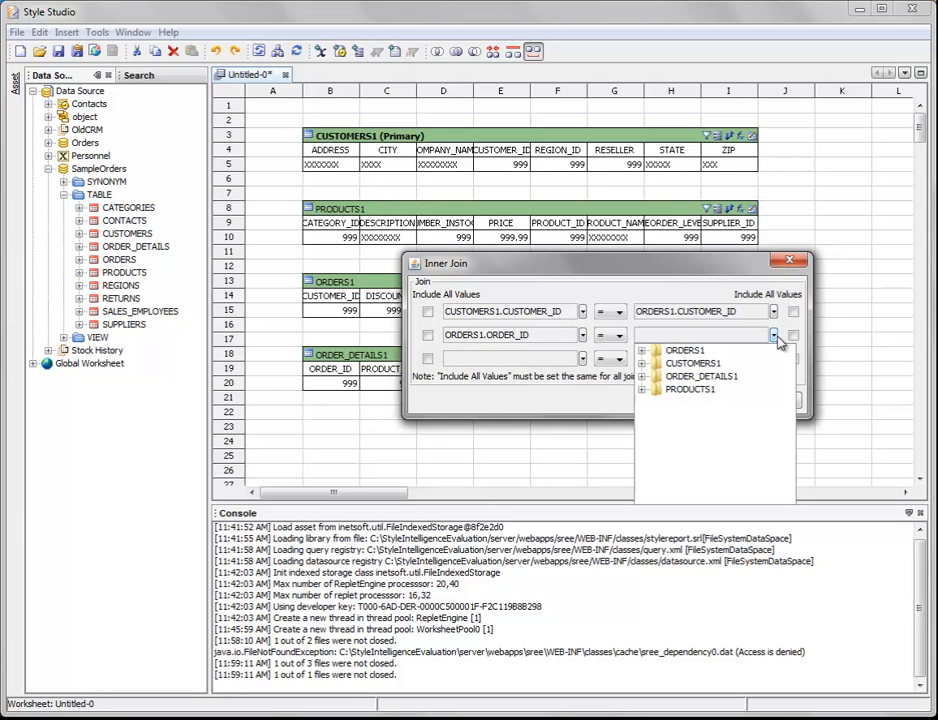
pyautogui.click(642, 377)
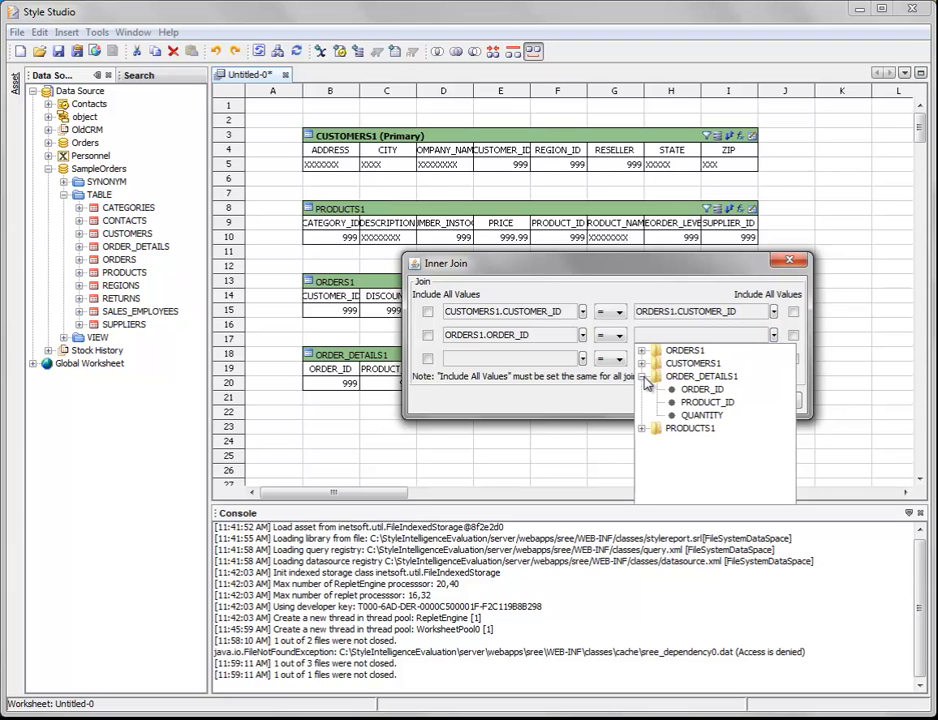
pyautogui.click(690, 389)
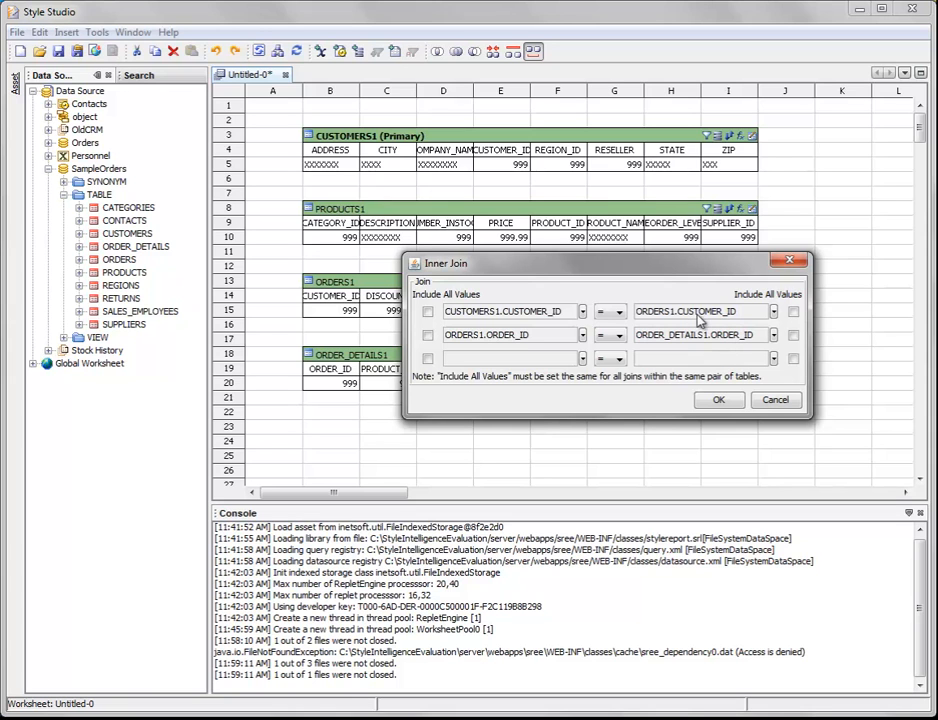
# Set the third join condition to ORDER_DETAILS1.PRODUCT_ID = PRODUCTS1.PRODUCT_ID and create the inner join.
pyautogui.click(582, 358)
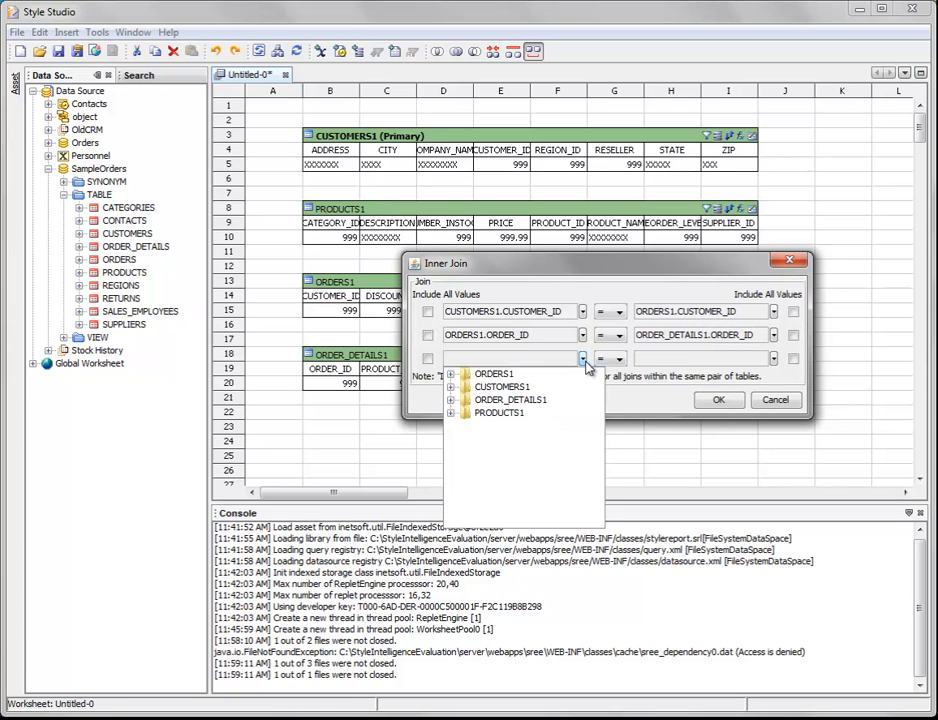
pyautogui.click(450, 400)
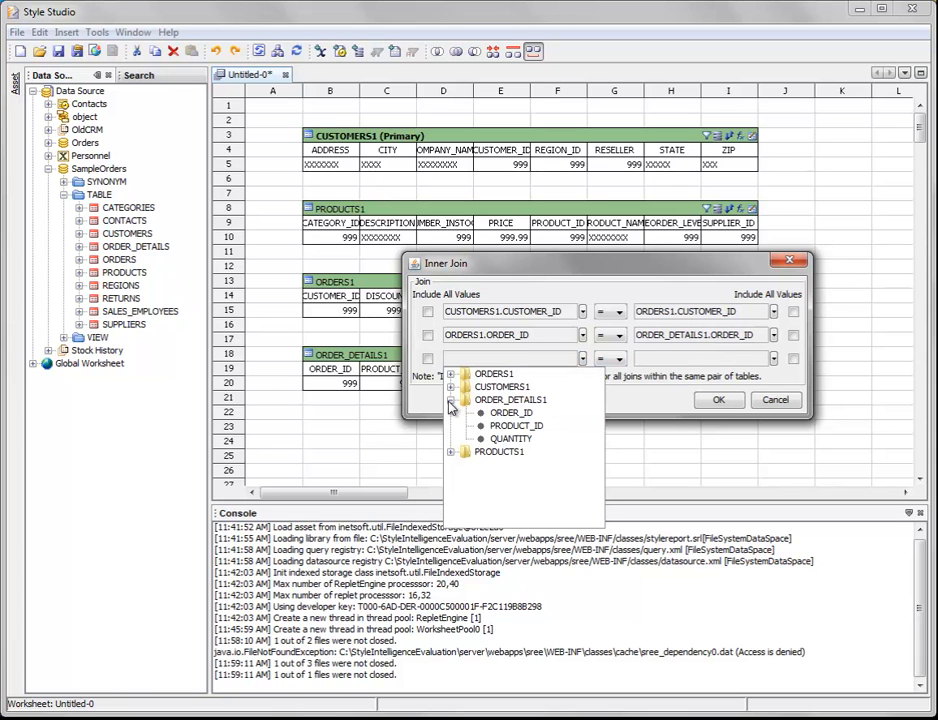
pyautogui.click(516, 425)
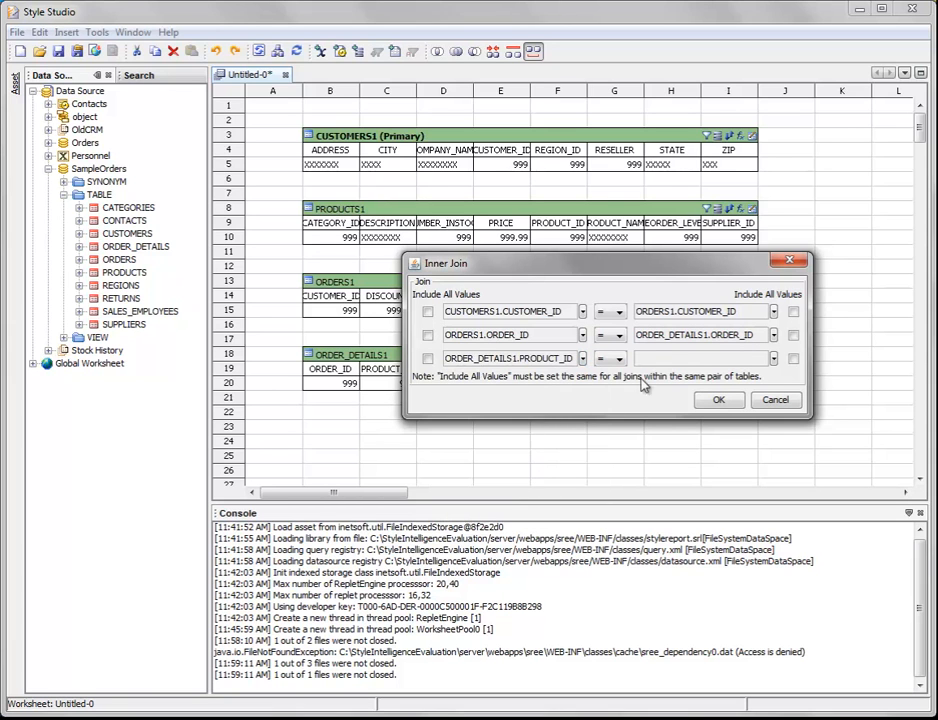
pyautogui.click(773, 359)
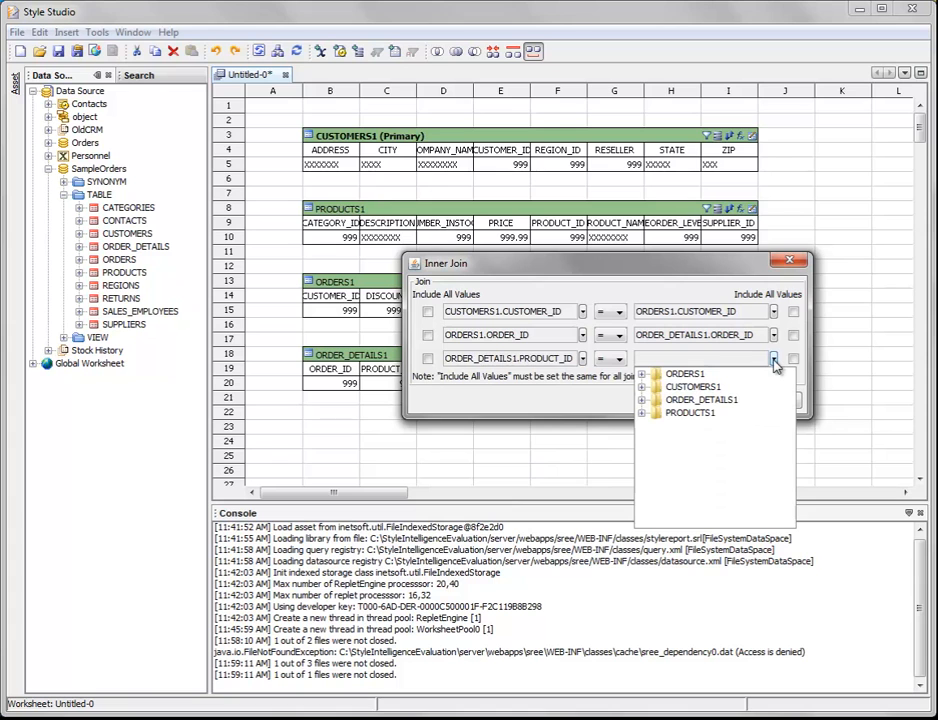
pyautogui.click(642, 412)
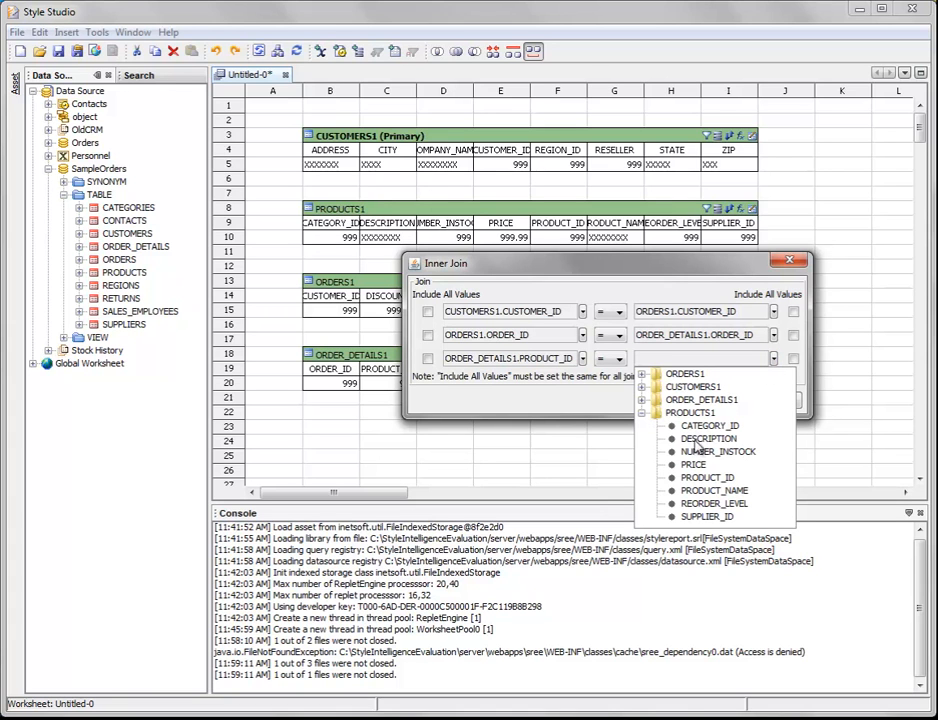
pyautogui.click(716, 478)
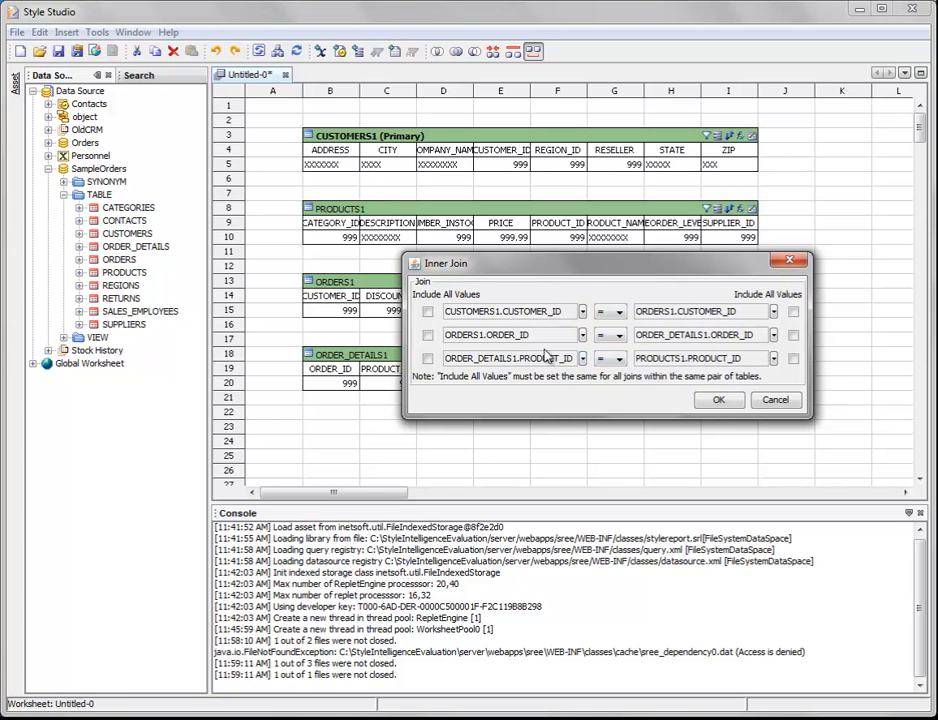
pyautogui.moveTo(699, 358); pyautogui.dragTo(722, 358)
pyautogui.click(578, 398)
pyautogui.click(717, 400)
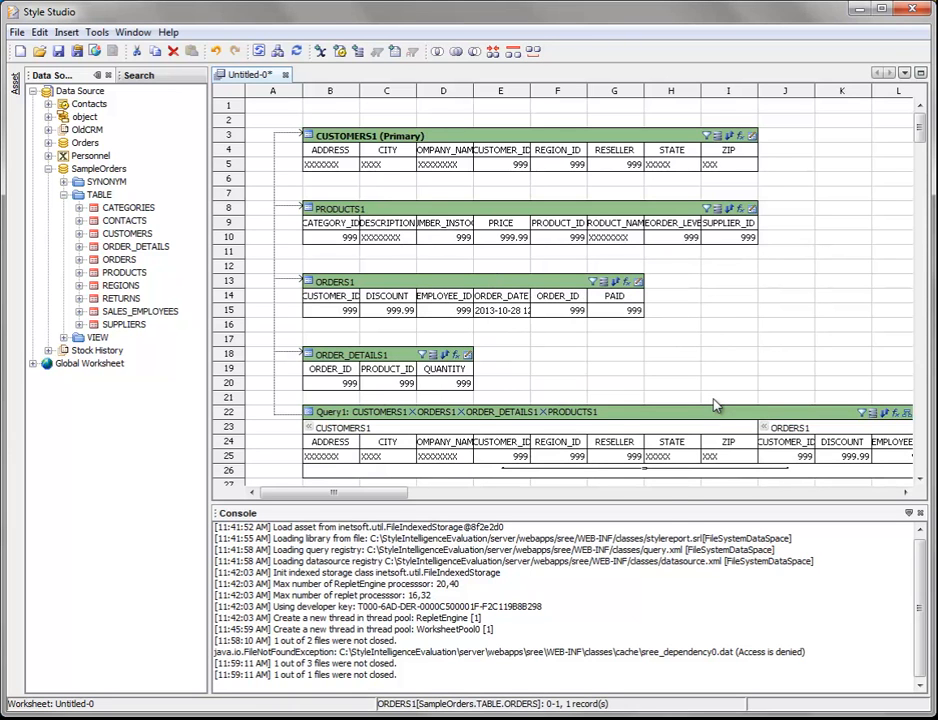
# Examine the join links in the new joined table and the operator choices of the CUSTOMER_ID join between CUSTOMERS1 and ORDERS1.
pyautogui.moveTo(921, 136); pyautogui.dragTo(921, 141)
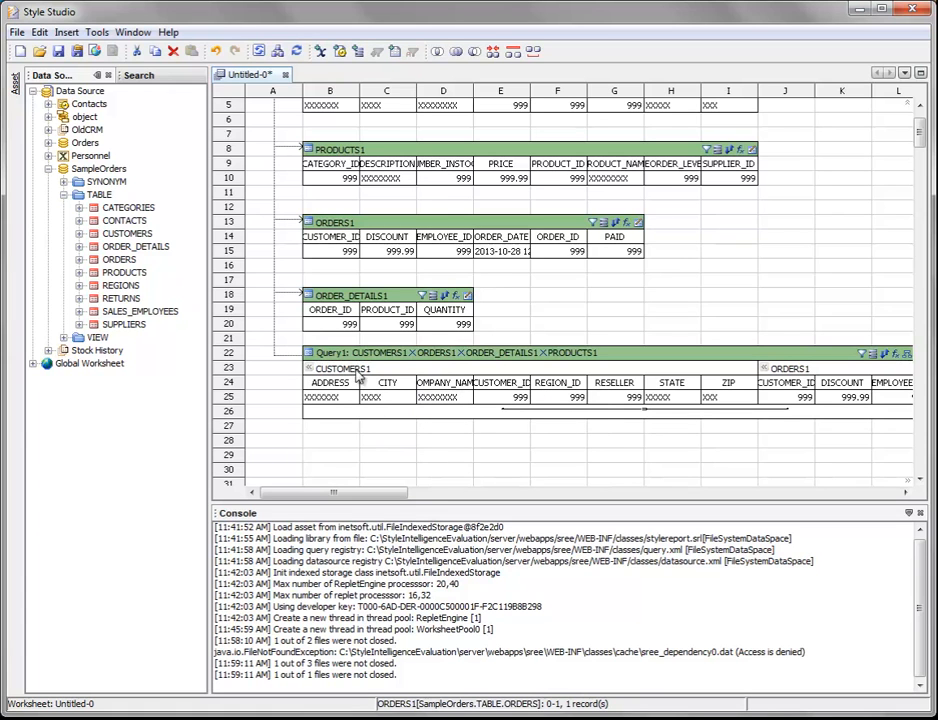
pyautogui.moveTo(365, 495); pyautogui.dragTo(577, 493)
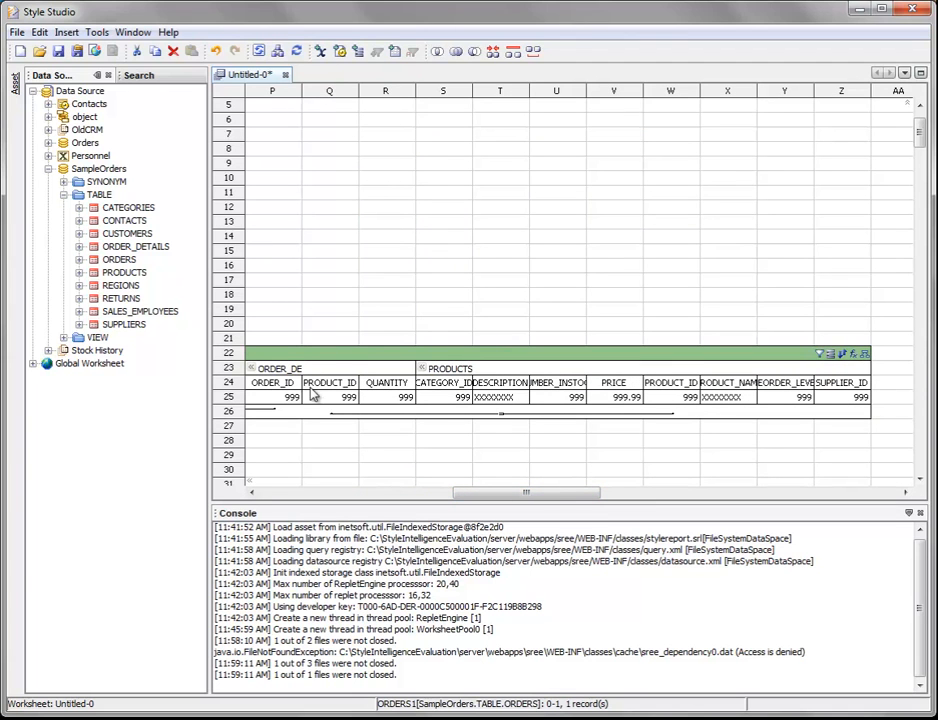
pyautogui.moveTo(561, 494); pyautogui.dragTo(529, 499)
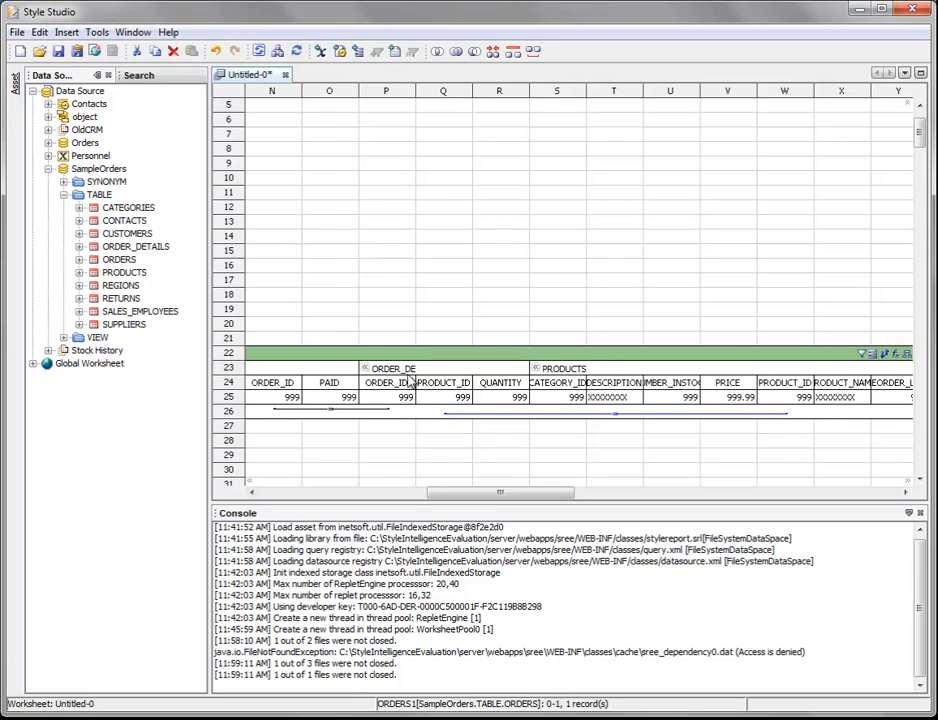
pyautogui.moveTo(494, 493); pyautogui.dragTo(428, 476)
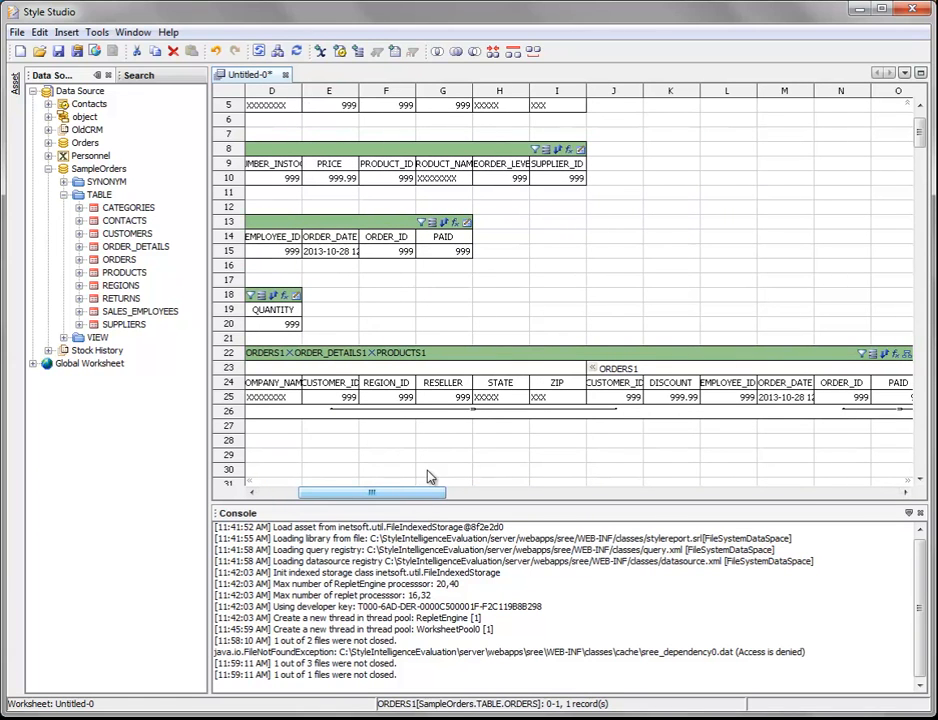
pyautogui.rightClick(440, 415)
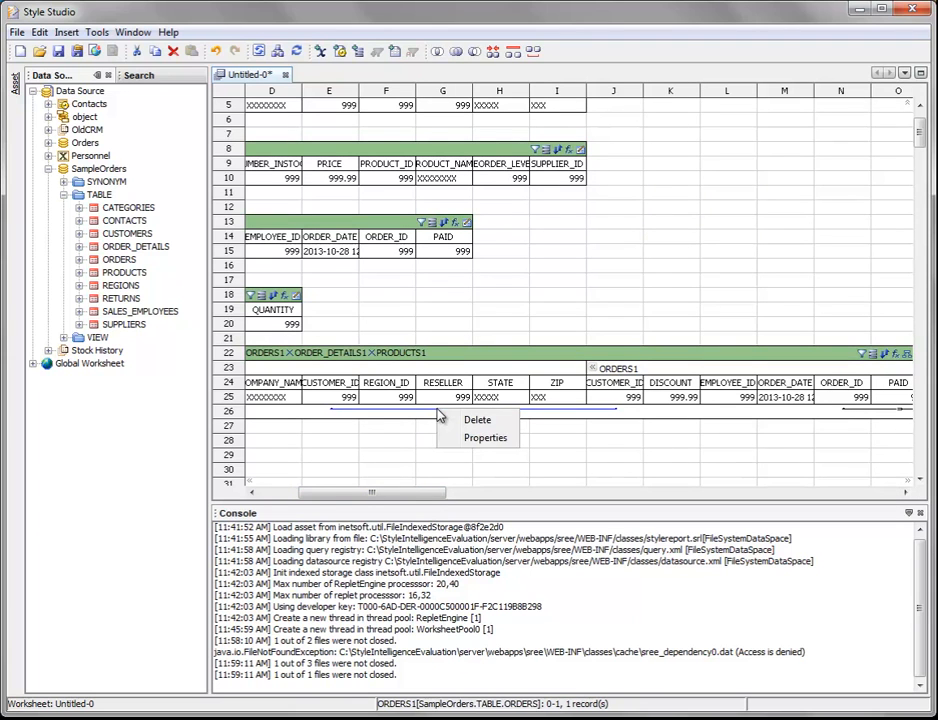
pyautogui.click(502, 441)
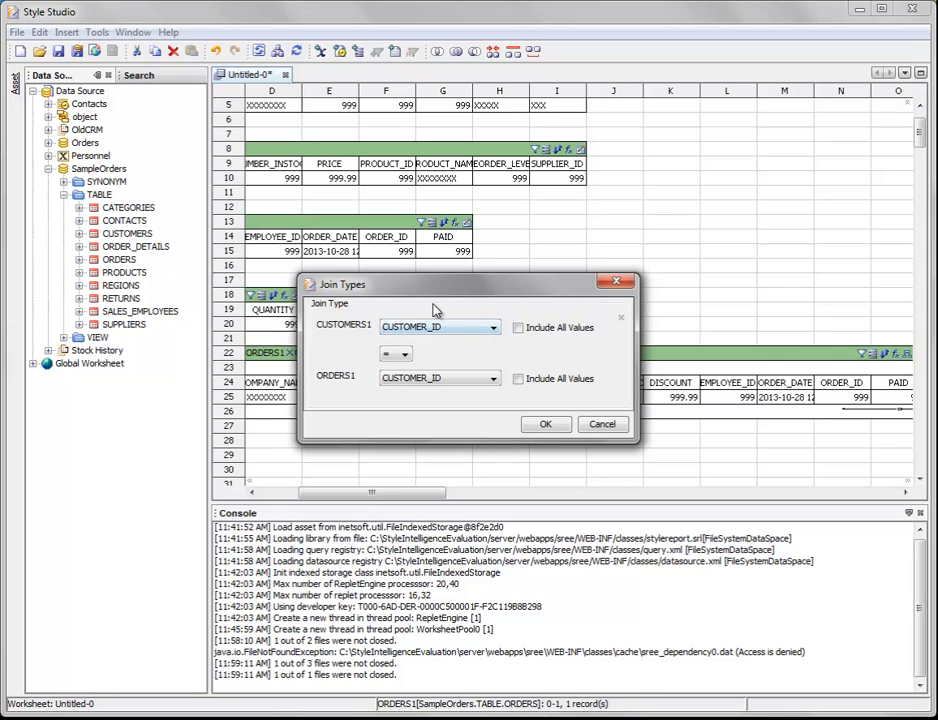
pyautogui.click(404, 355)
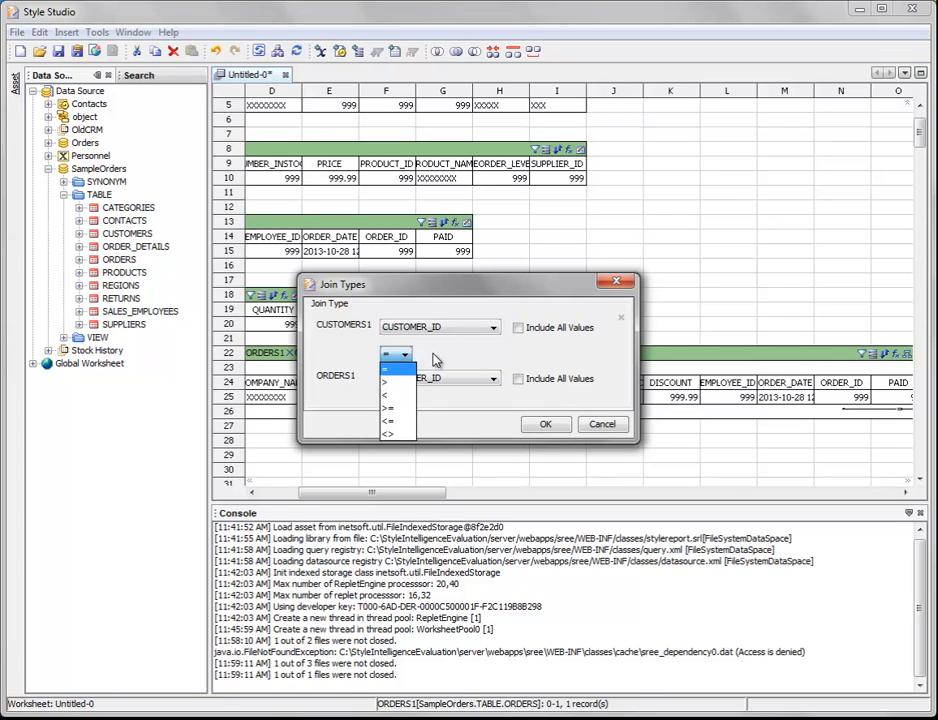
pyautogui.click(433, 353)
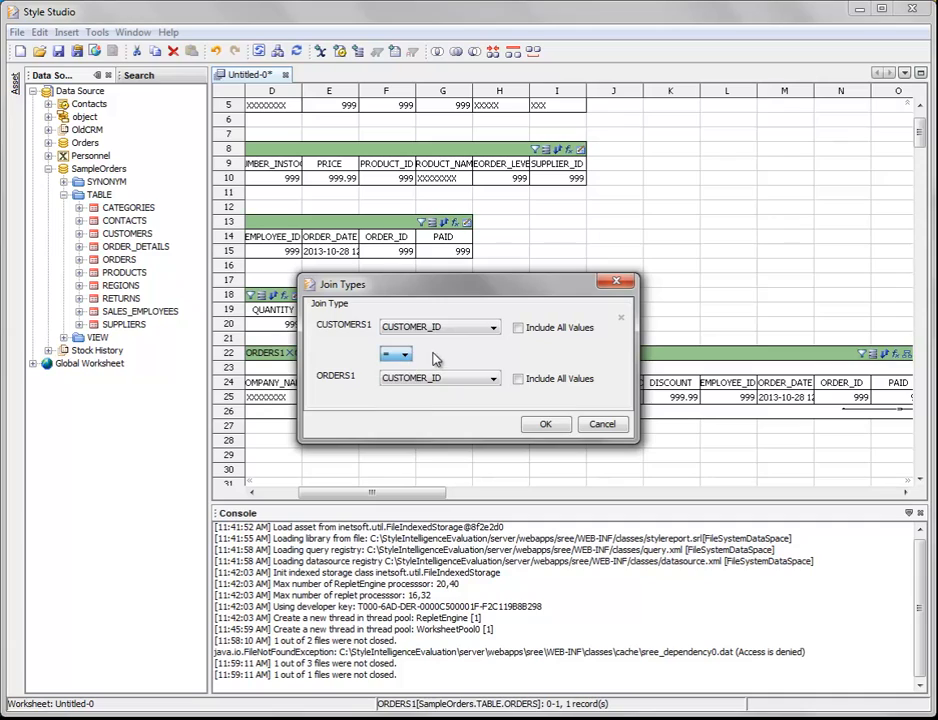
pyautogui.click(602, 424)
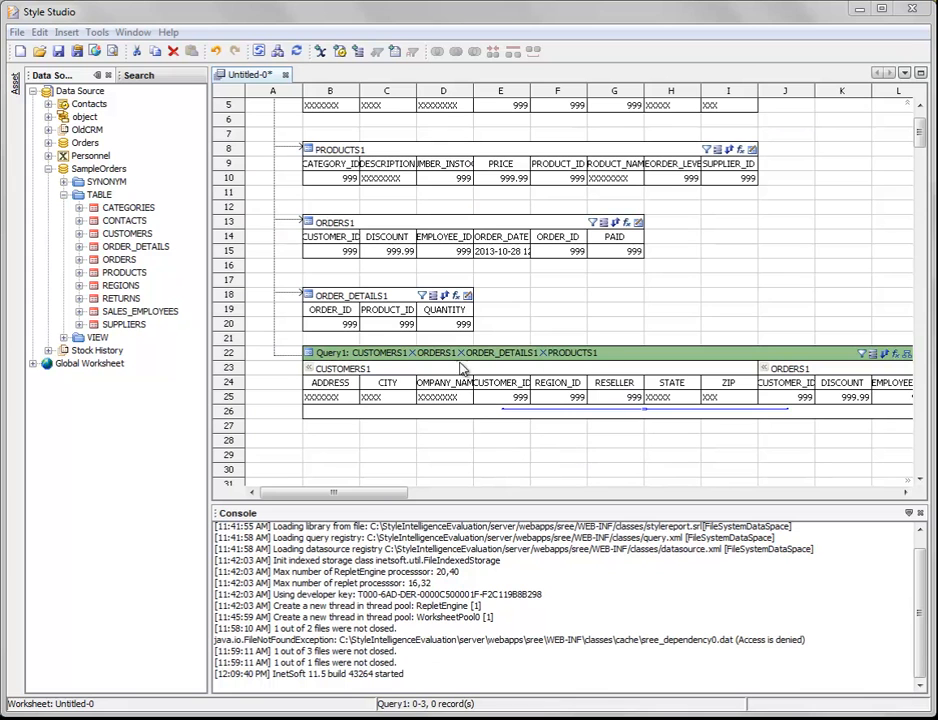
# Switch the joined table Query1 from the composition view to the Default view.
pyautogui.moveTo(360, 494); pyautogui.dragTo(477, 509)
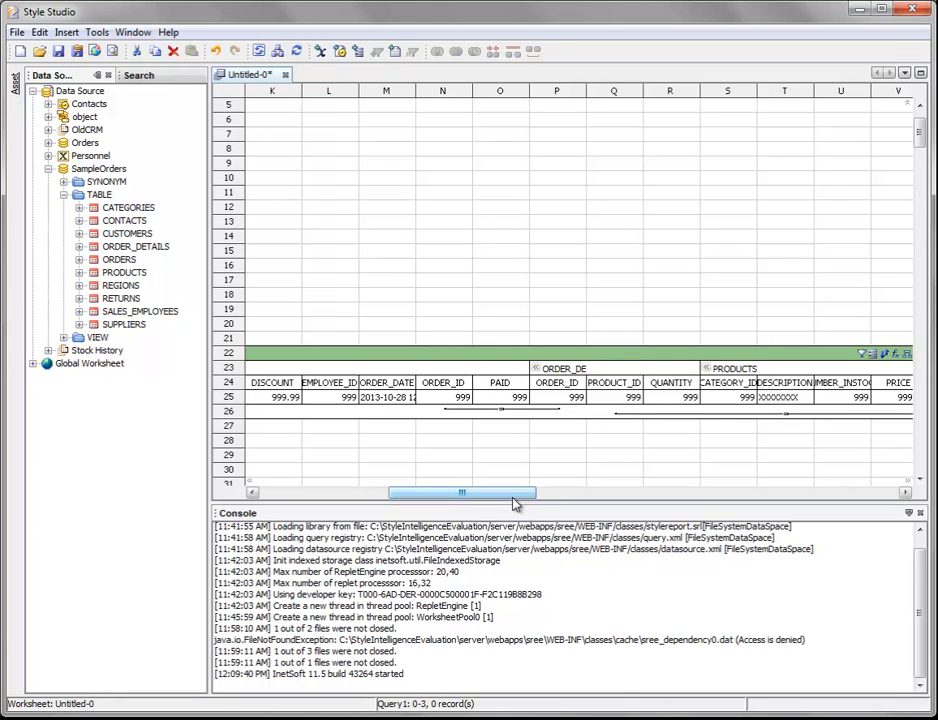
pyautogui.moveTo(513, 497); pyautogui.dragTo(381, 494)
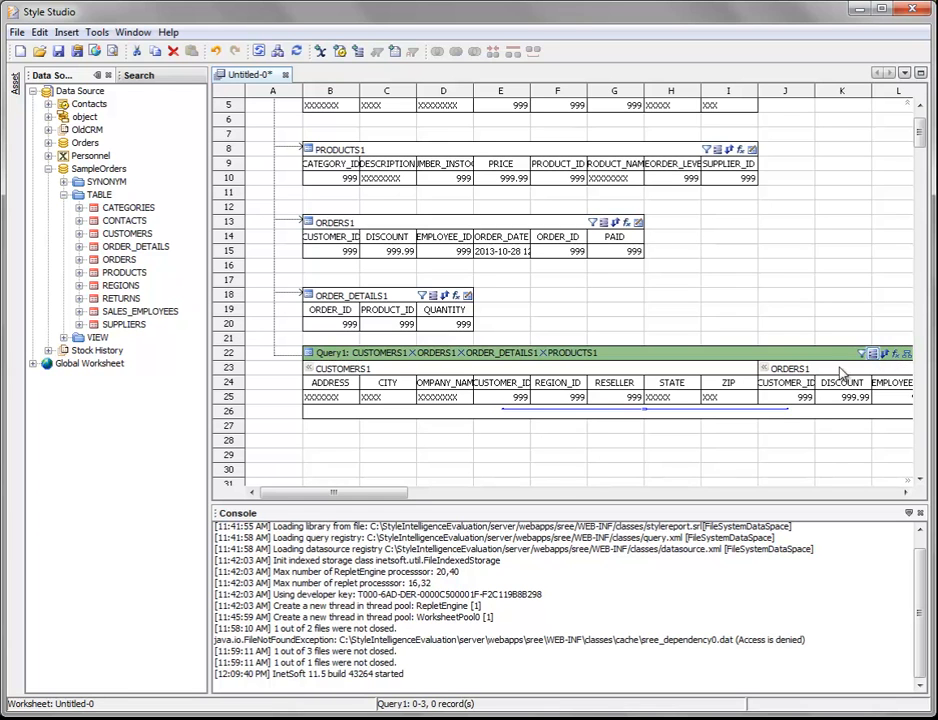
pyautogui.click(456, 499)
pyautogui.moveTo(456, 499); pyautogui.dragTo(350, 497)
pyautogui.moveTo(359, 492); pyautogui.dragTo(587, 503)
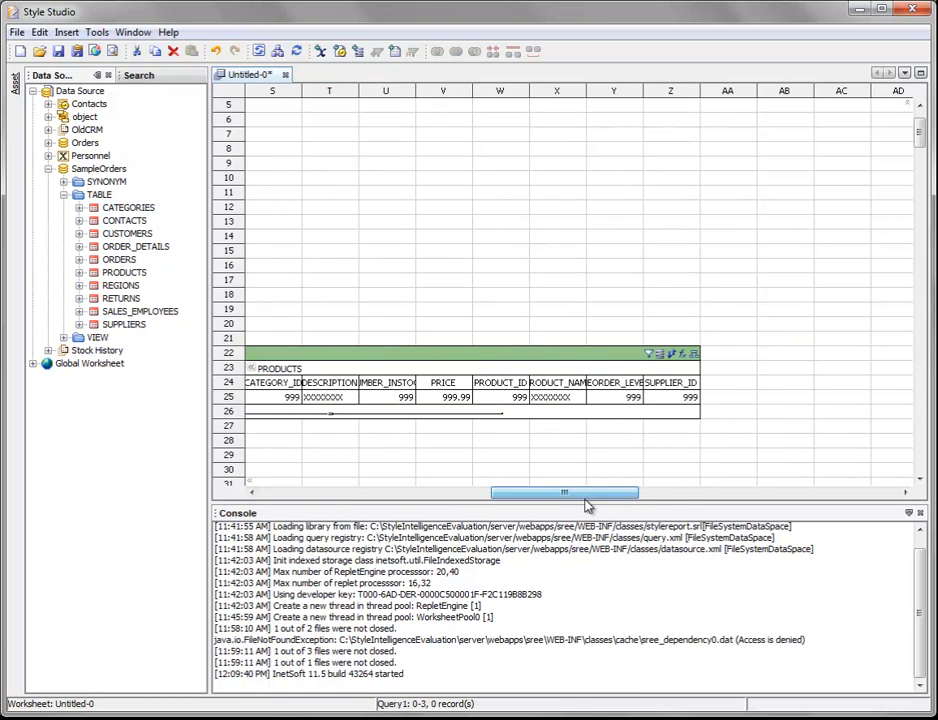
pyautogui.click(694, 355)
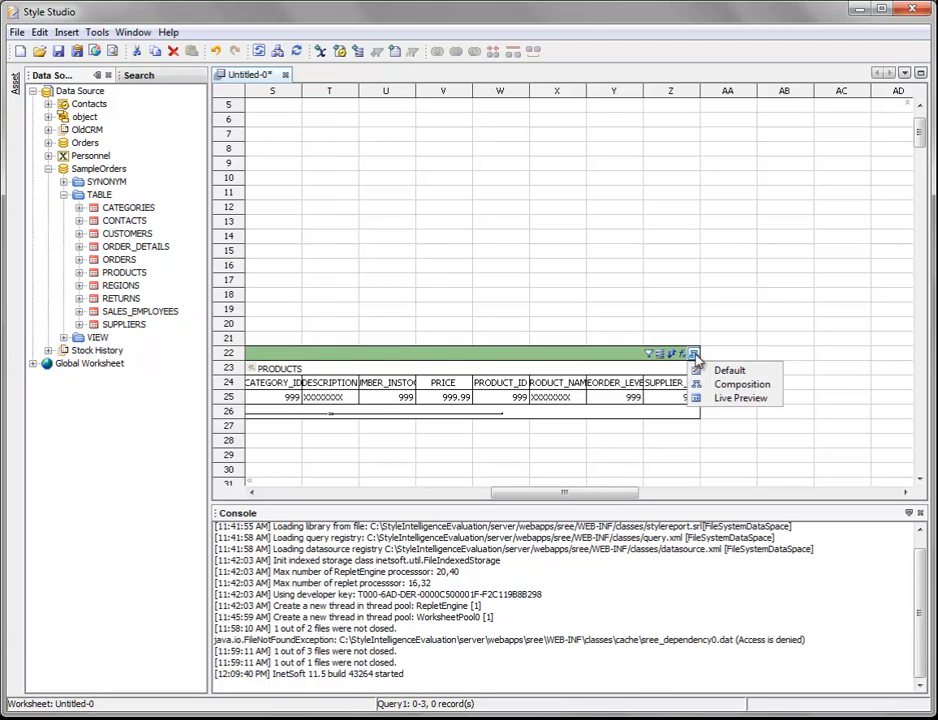
pyautogui.click(757, 372)
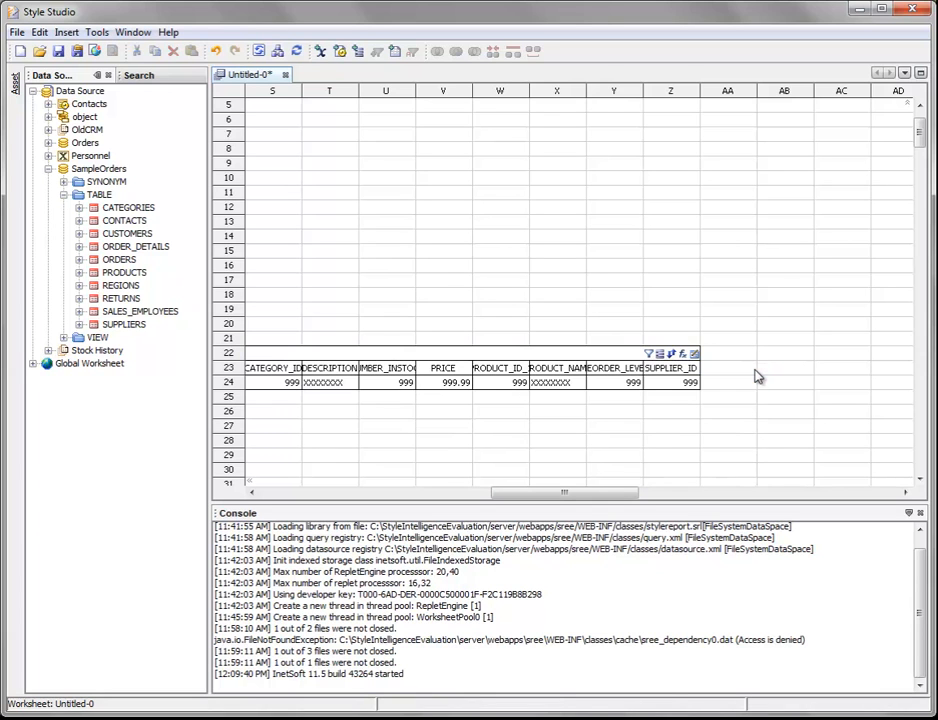
# Hide the ADDRESS, CITY, REGION_ID, RESELLER, ZIP and both CUSTOMER_ID columns in Query1.
pyautogui.moveTo(596, 500); pyautogui.dragTo(364, 494)
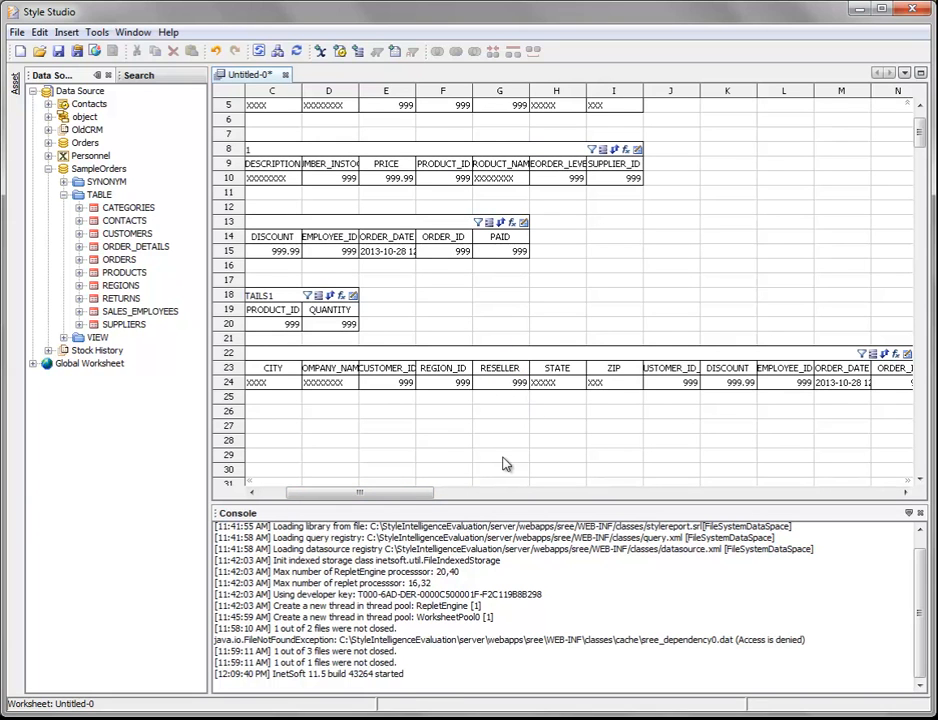
pyautogui.moveTo(419, 492); pyautogui.dragTo(362, 492)
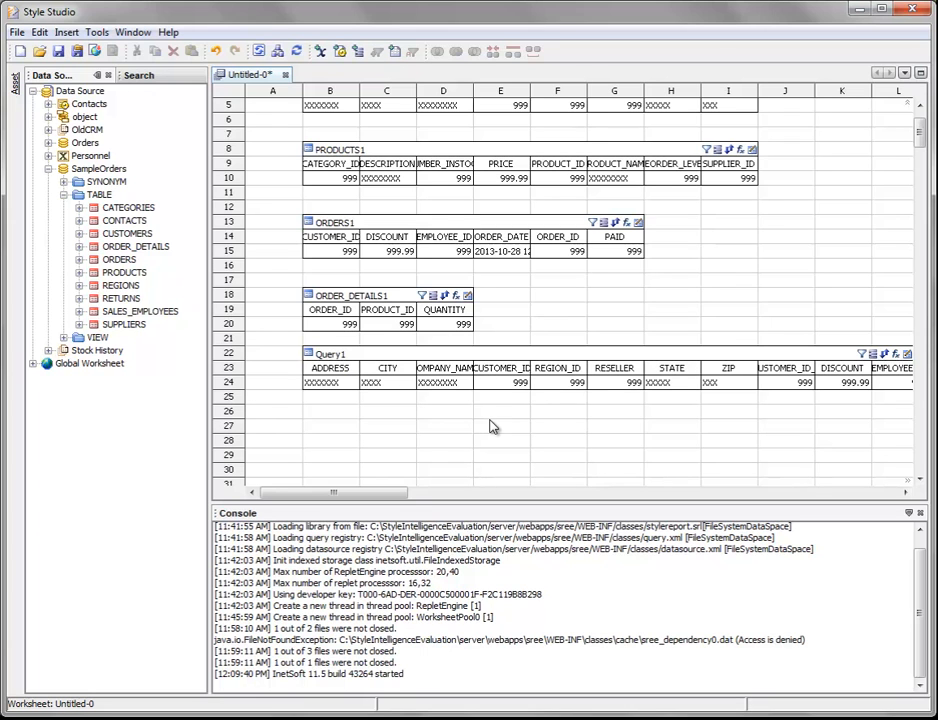
pyautogui.click(355, 371)
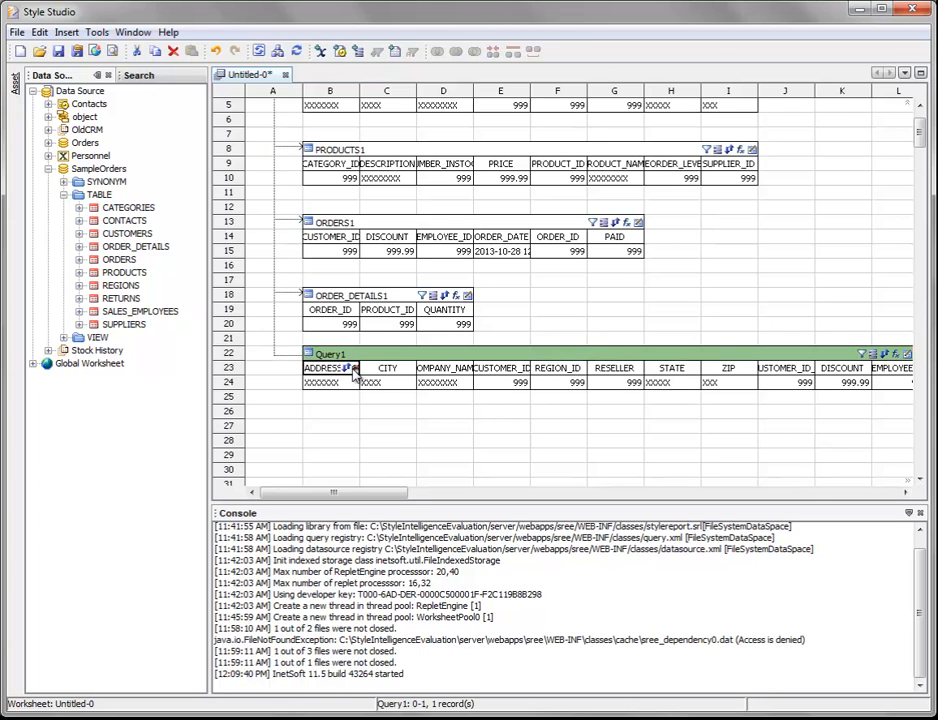
pyautogui.click(392, 370)
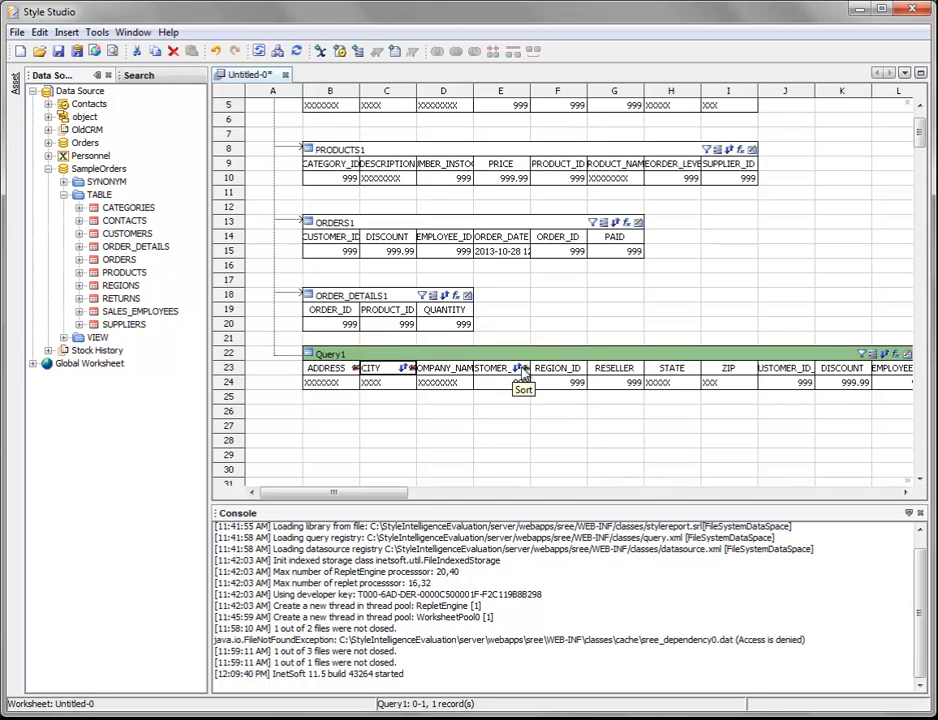
pyautogui.click(531, 372)
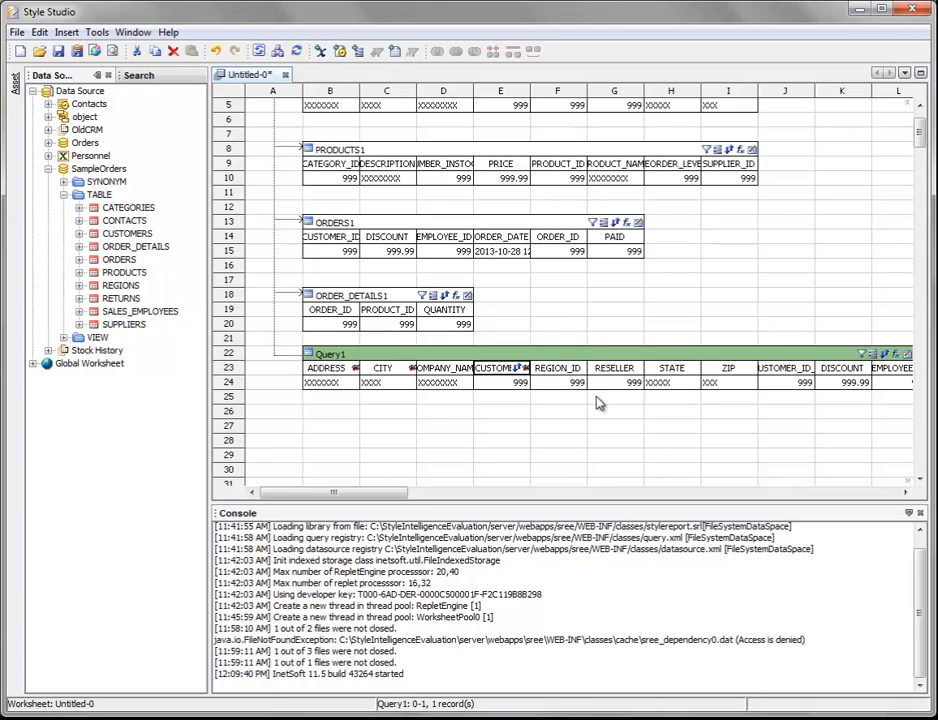
pyautogui.click(560, 368)
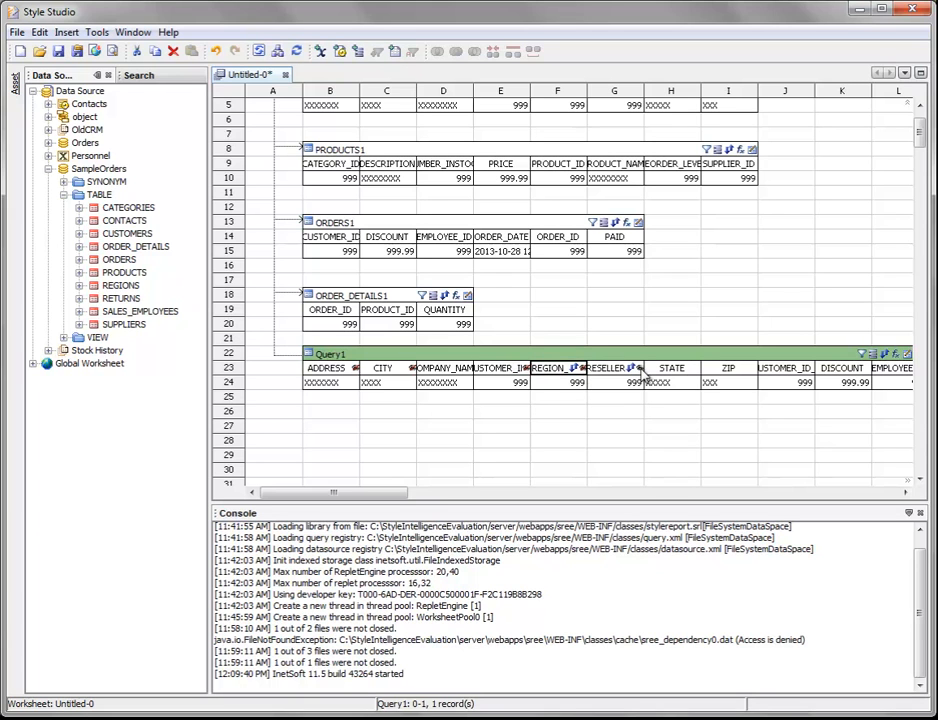
pyautogui.click(615, 368)
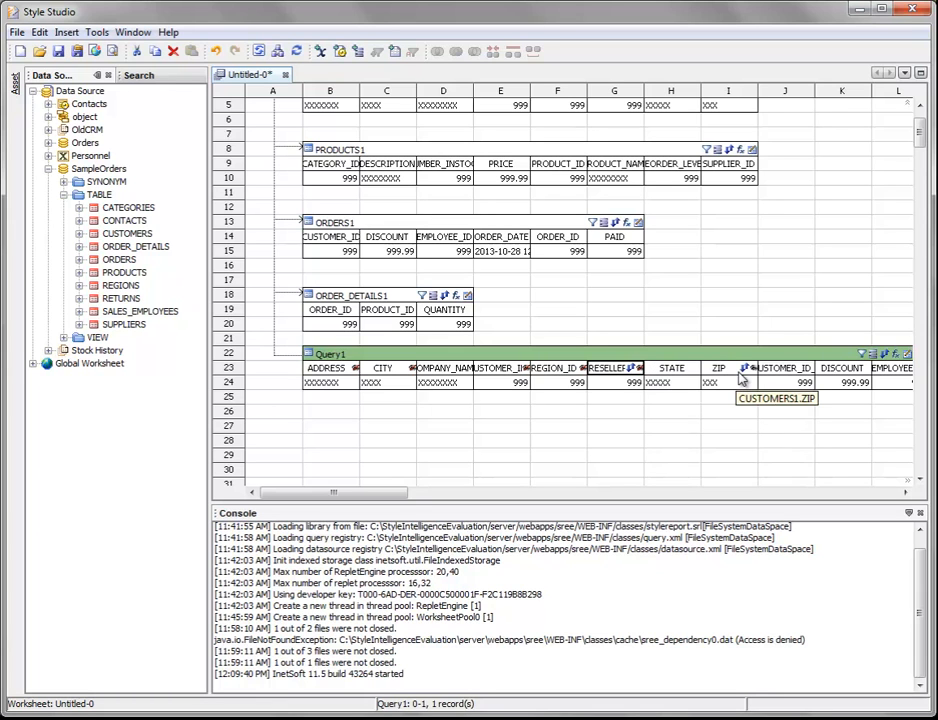
pyautogui.click(745, 372)
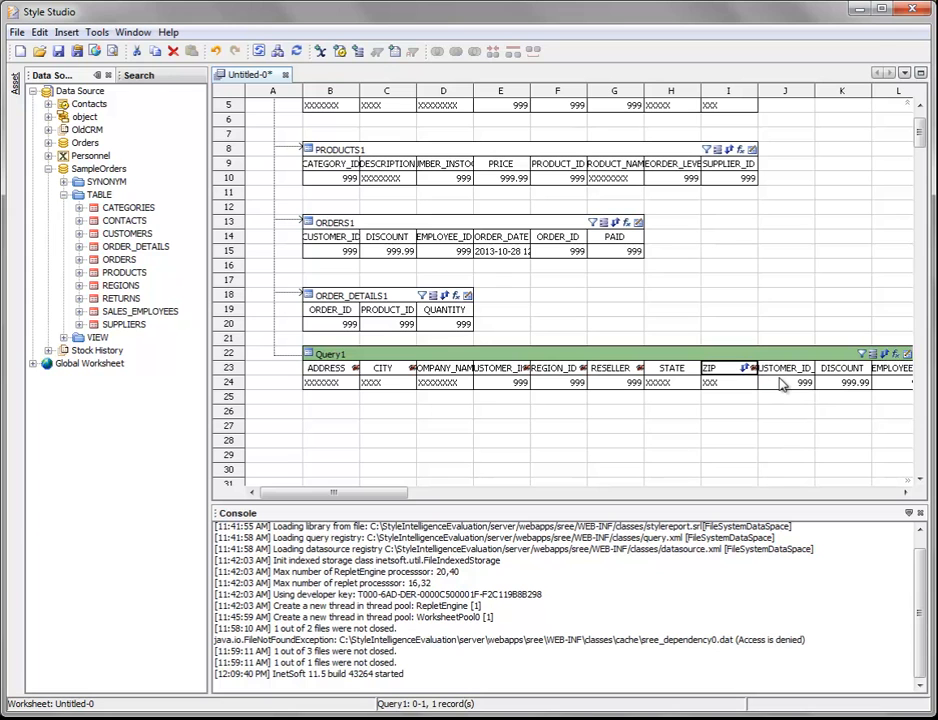
pyautogui.click(800, 370)
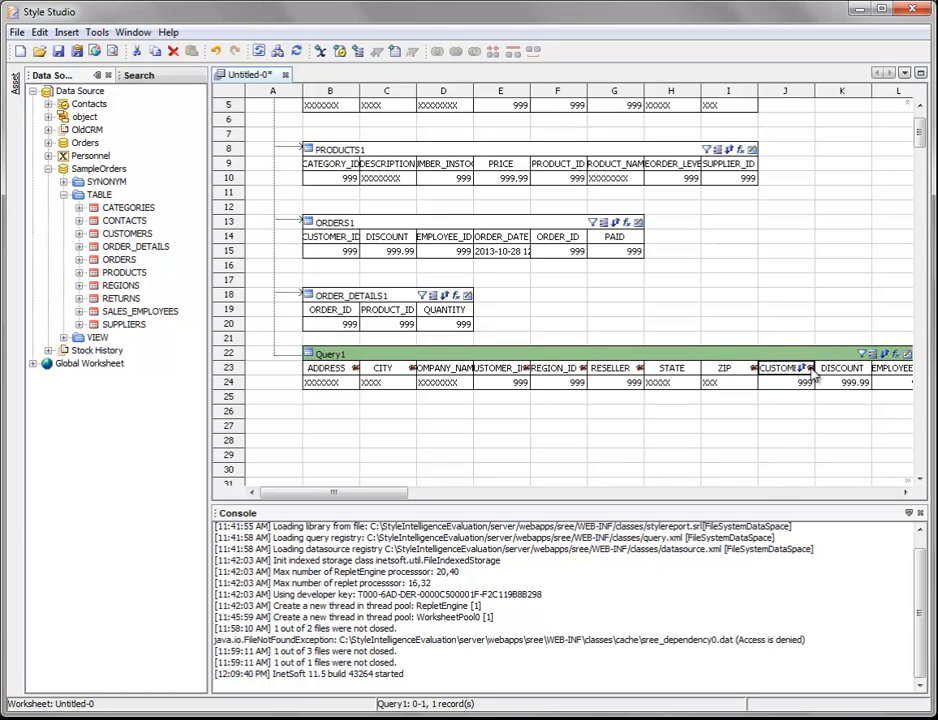
# Hide the DISCOUNT, EMPLOYEE_ID, ORDER_ID, PAID and ORDER_ID_1 columns in Query1.
pyautogui.moveTo(382, 492); pyautogui.dragTo(486, 499)
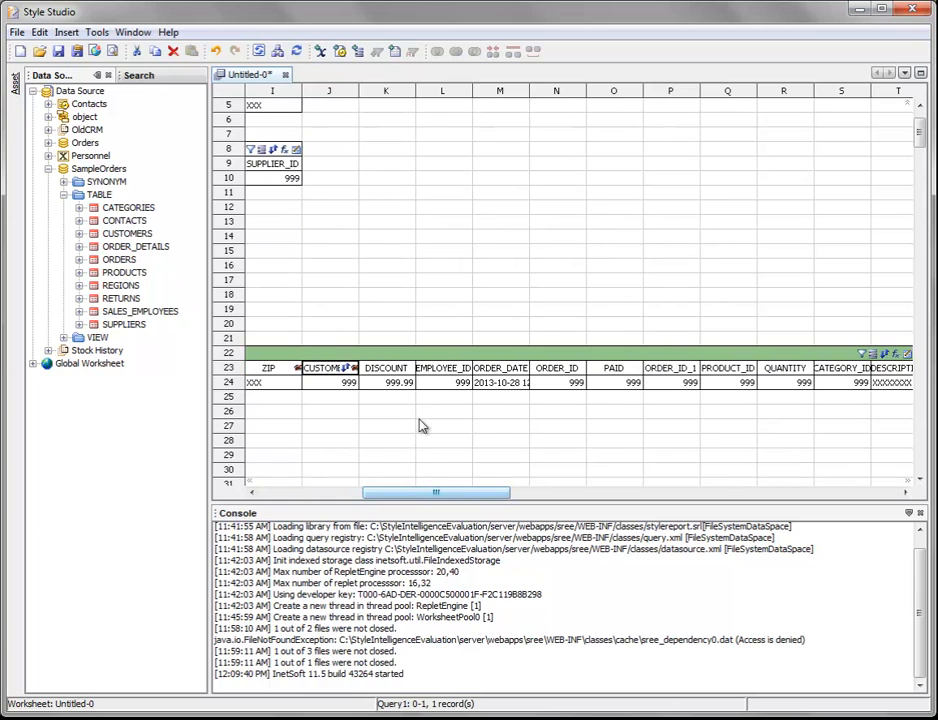
pyautogui.click(411, 369)
pyautogui.click(466, 370)
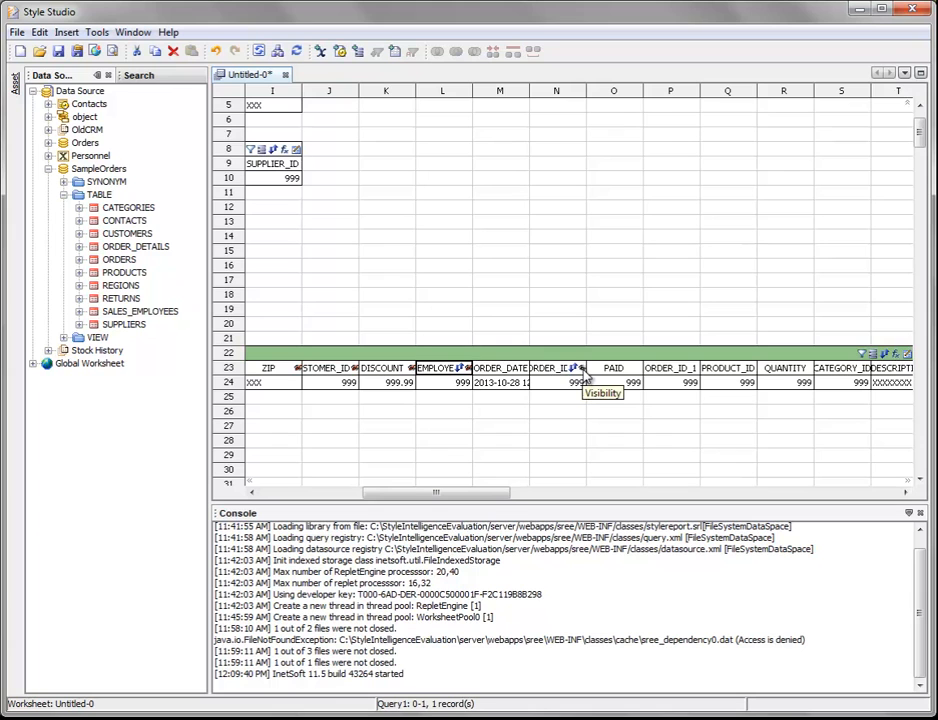
pyautogui.click(580, 369)
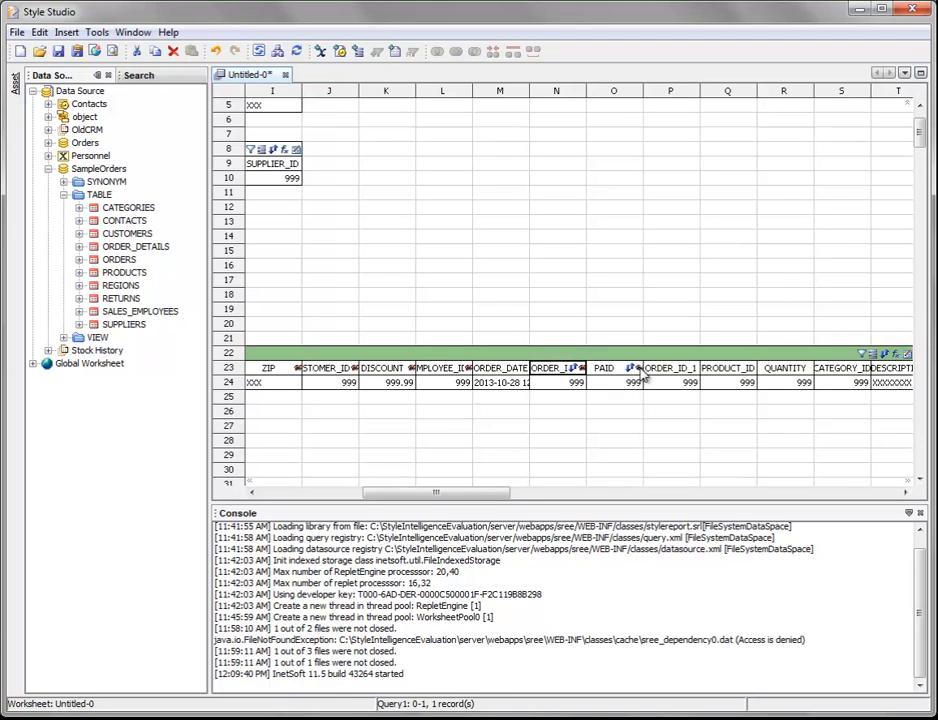
pyautogui.click(640, 369)
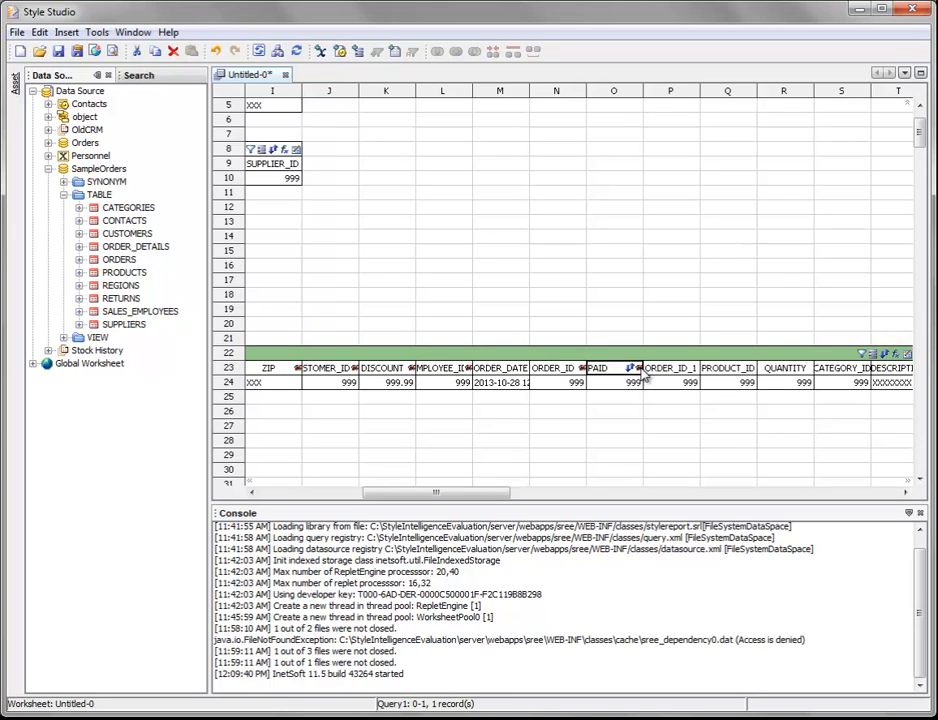
pyautogui.click(695, 370)
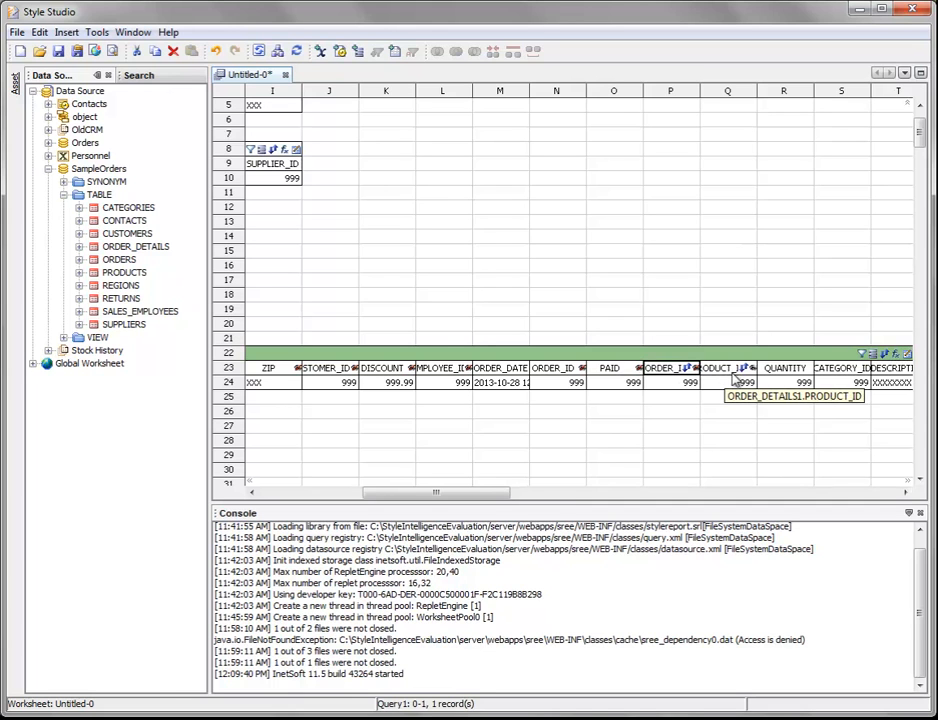
# Hide the first PRODUCT_ID, CATEGORY_ID, DESCRIPTION and NUMBER_INSTOCK columns in Query1.
pyautogui.click(738, 372)
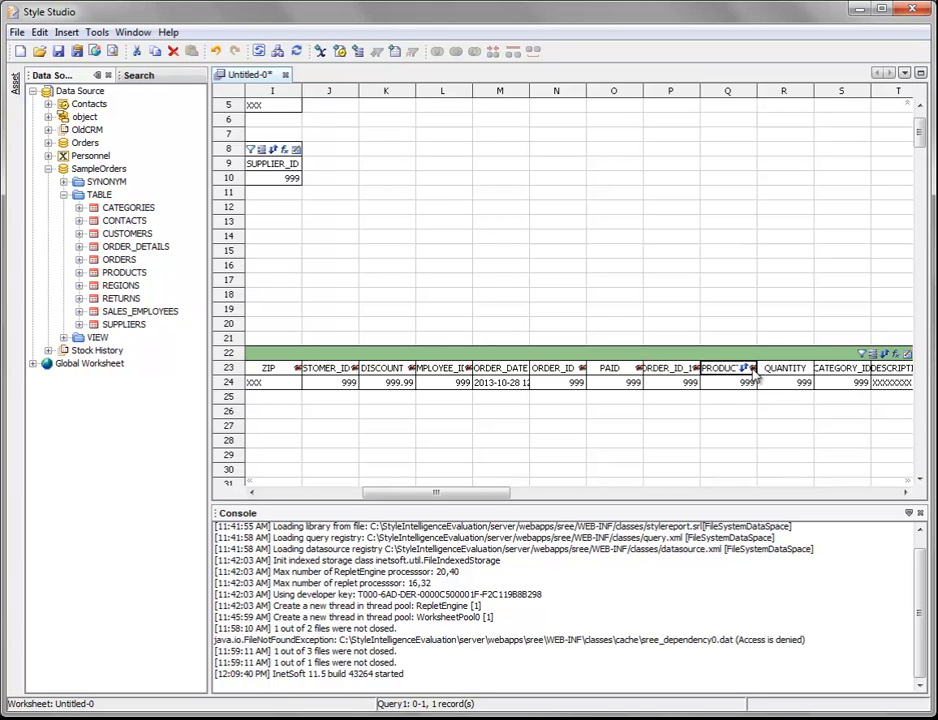
pyautogui.moveTo(496, 496); pyautogui.dragTo(562, 497)
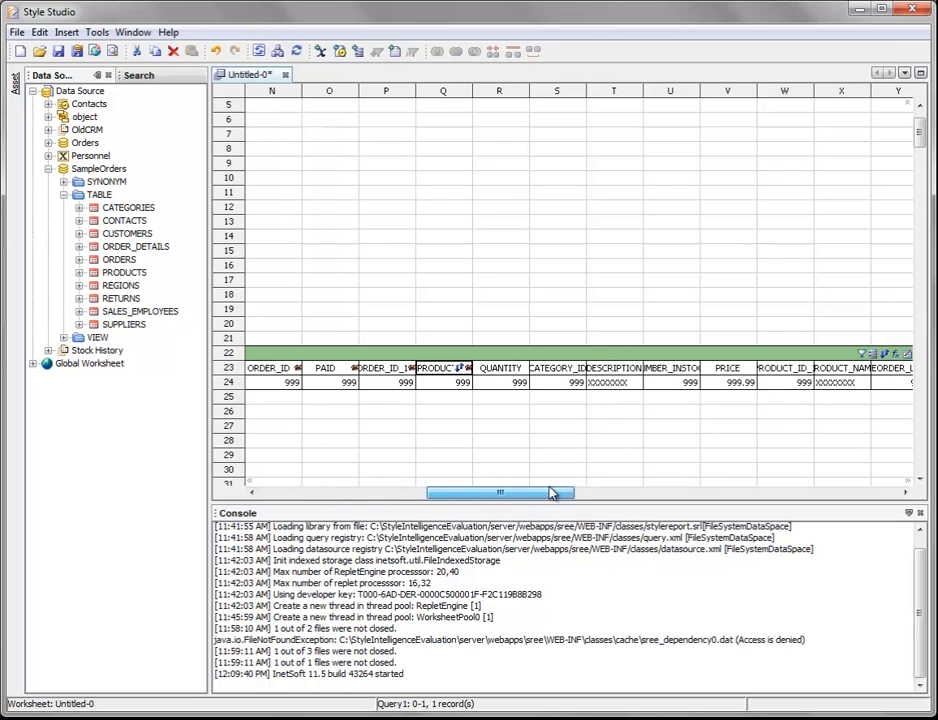
pyautogui.click(585, 372)
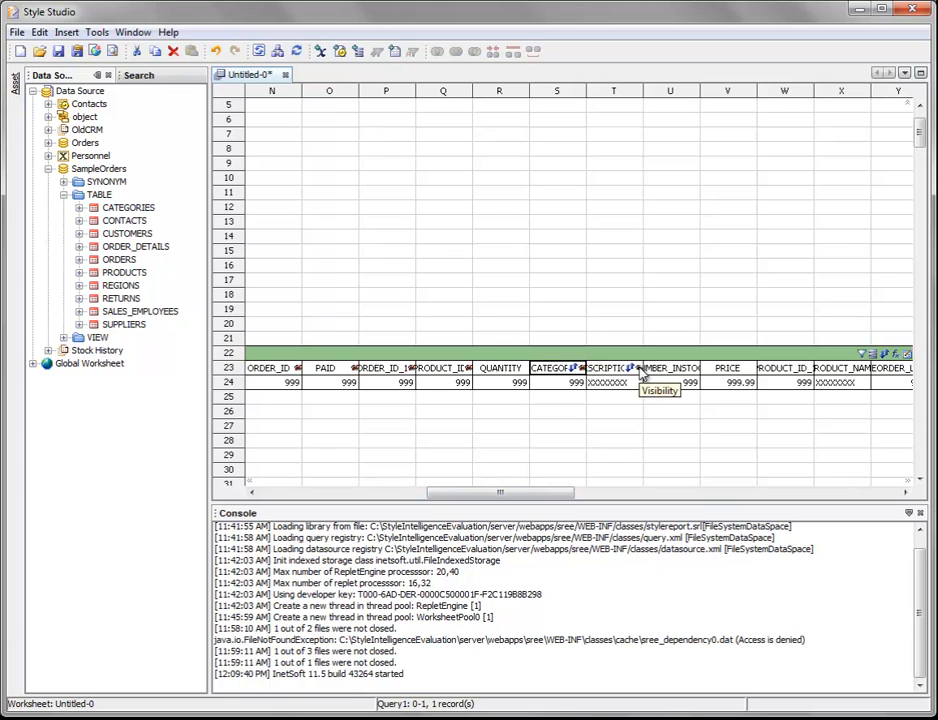
pyautogui.click(641, 373)
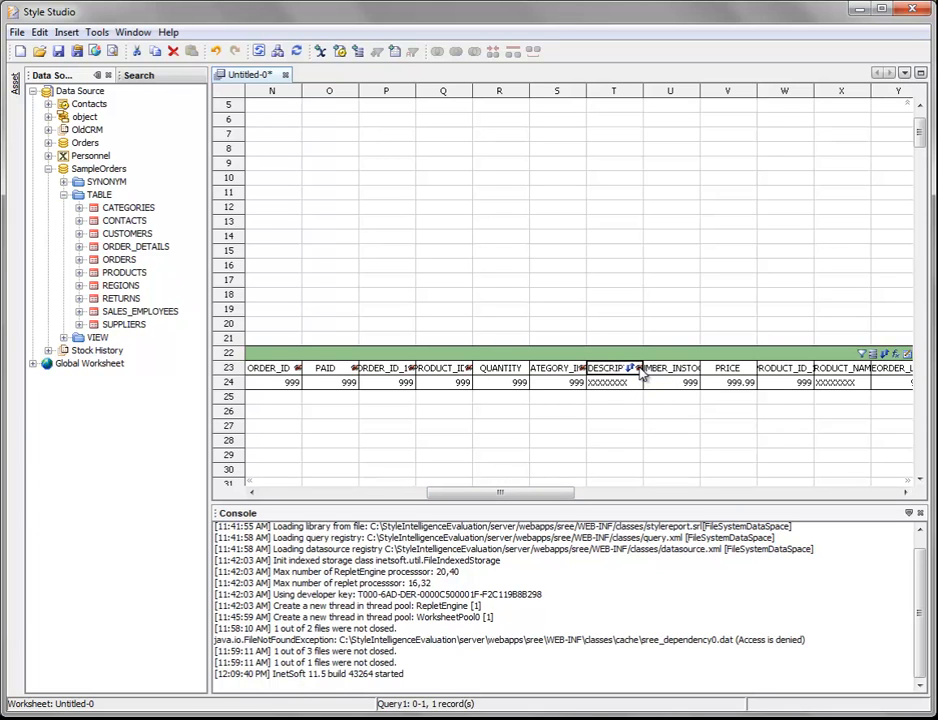
pyautogui.click(690, 372)
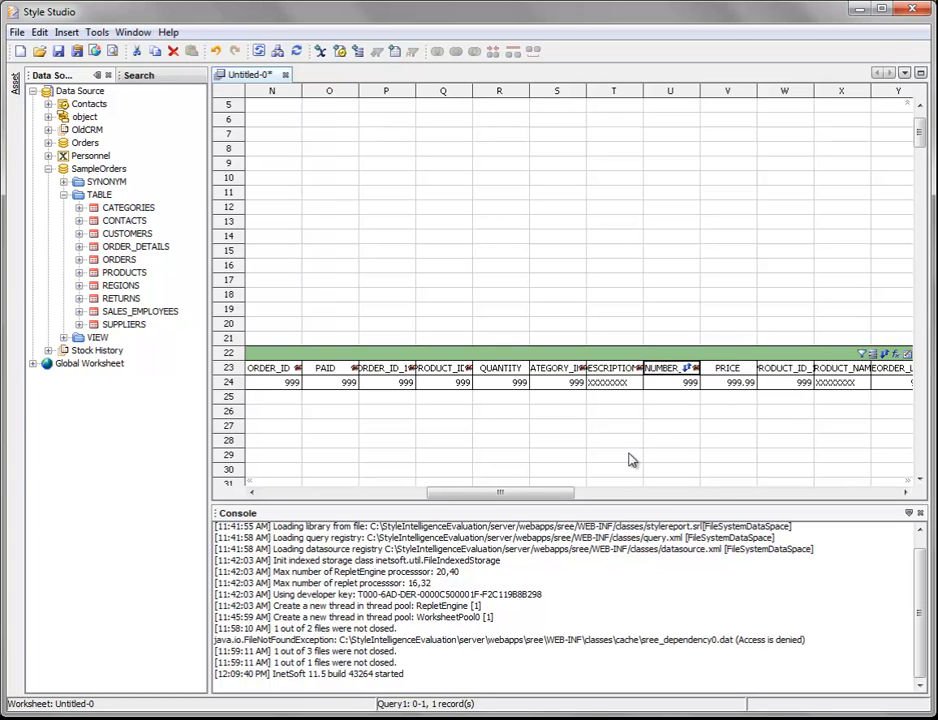
# Hide the second PRODUCT_ID, REORDER_LEVEL and SUPPLIER_ID columns in Query1.
pyautogui.moveTo(559, 494); pyautogui.dragTo(598, 494)
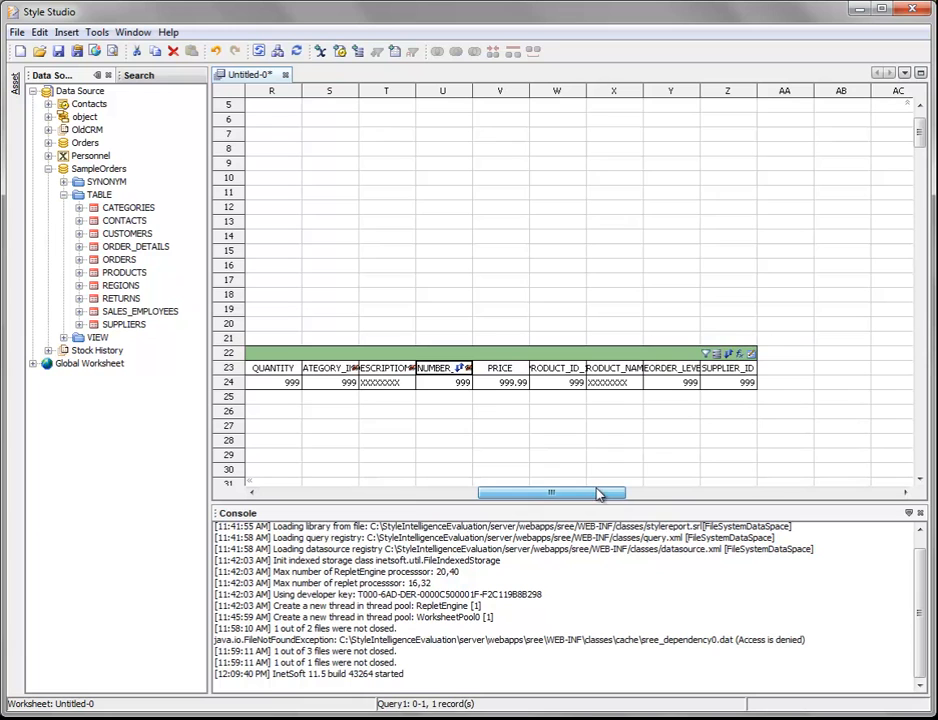
pyautogui.click(587, 370)
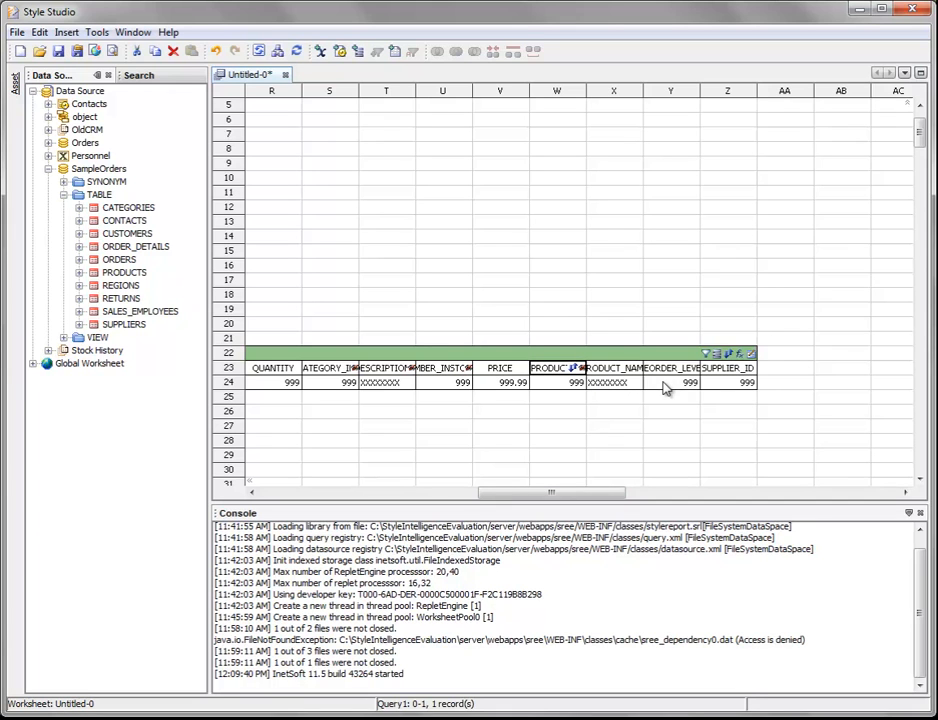
pyautogui.click(695, 370)
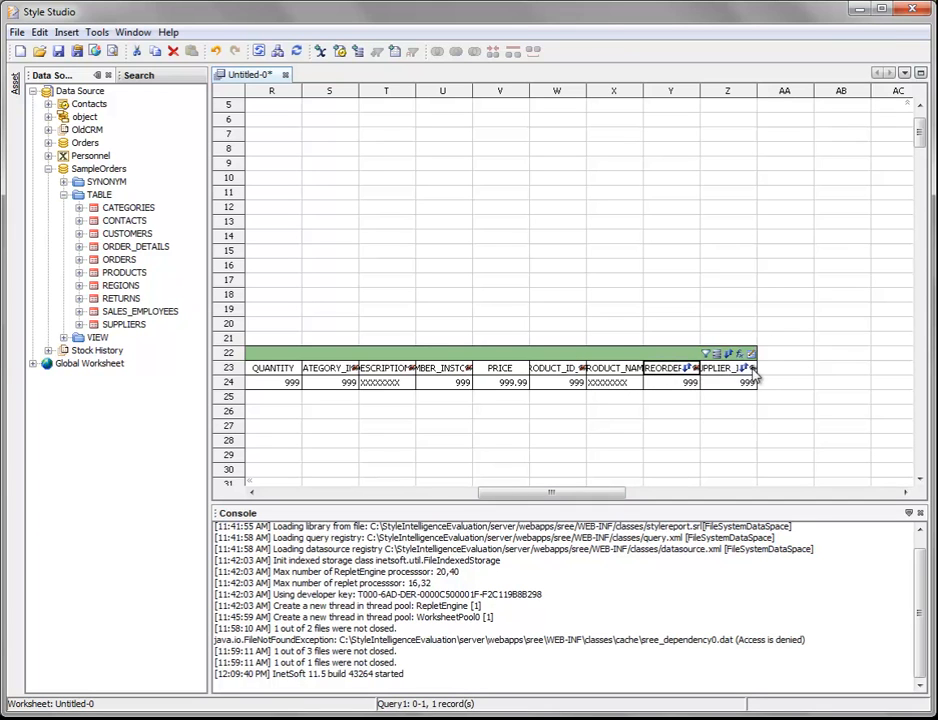
pyautogui.click(745, 370)
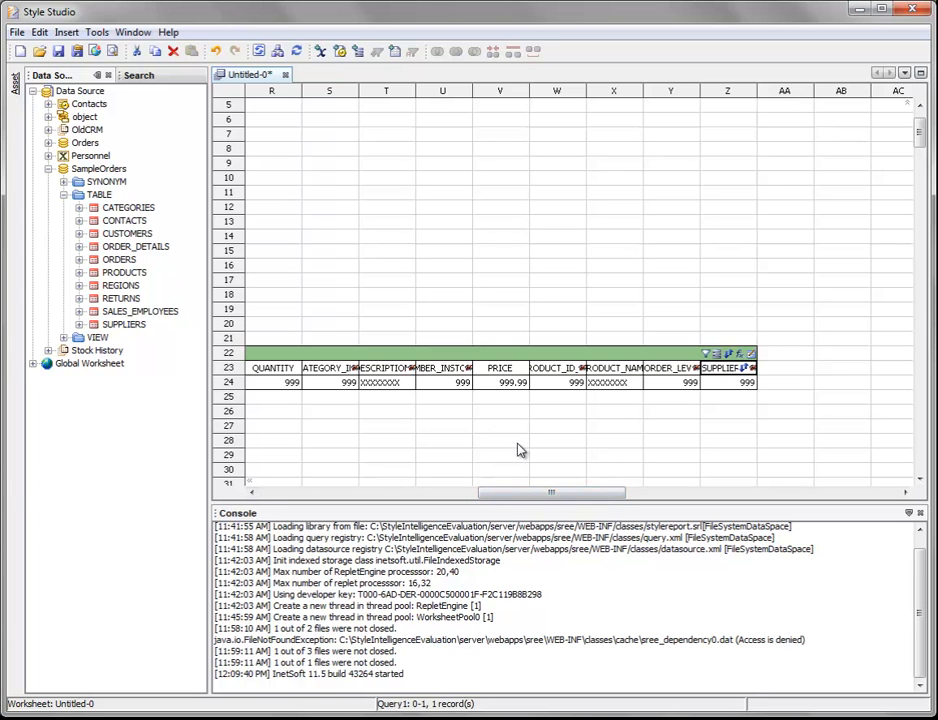
# Review the hidden columns of Query1 and switch the table to Live Preview.
pyautogui.moveTo(551, 494); pyautogui.dragTo(369, 500)
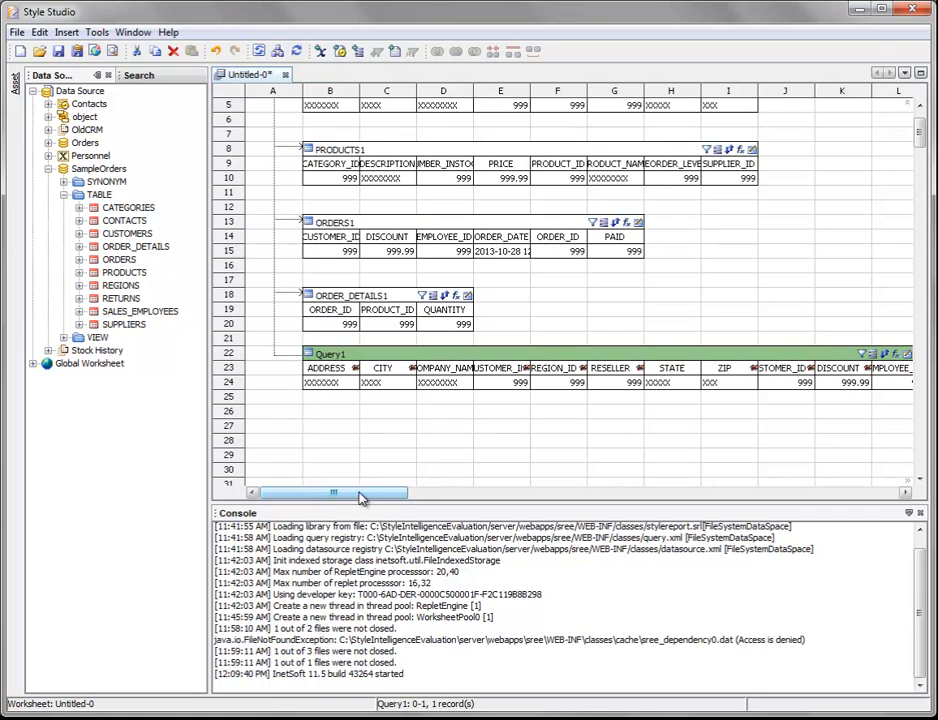
pyautogui.moveTo(362, 499); pyautogui.dragTo(592, 493)
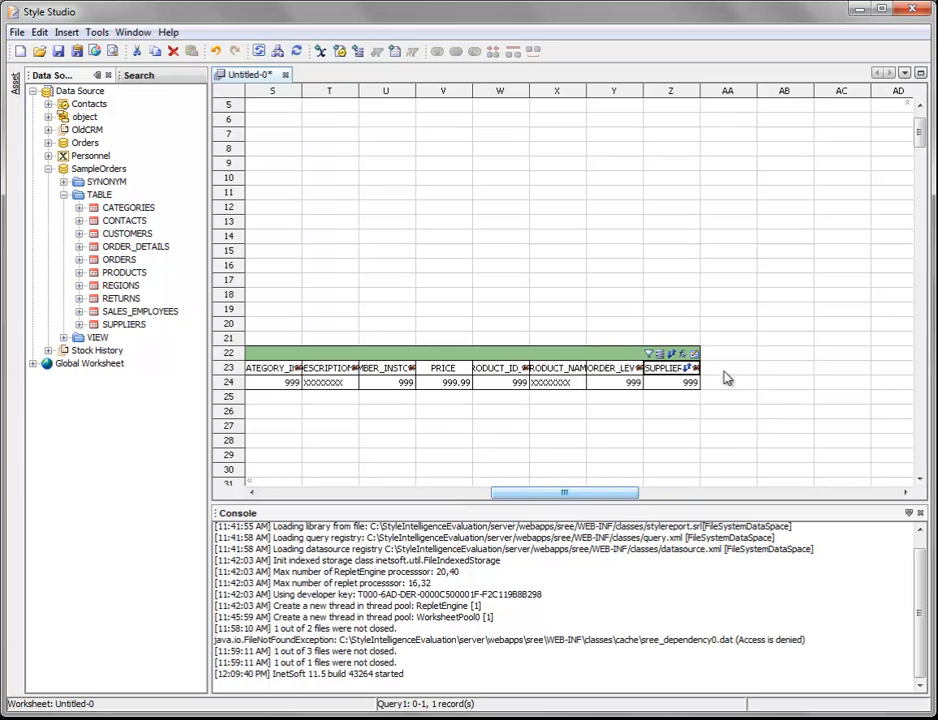
pyautogui.click(697, 355)
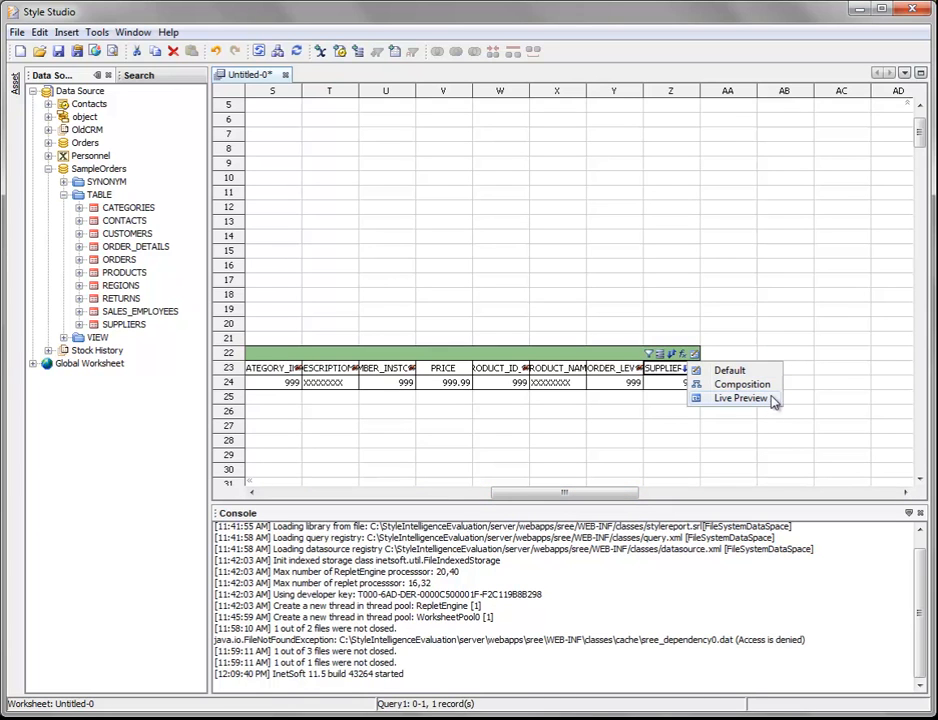
pyautogui.click(697, 353)
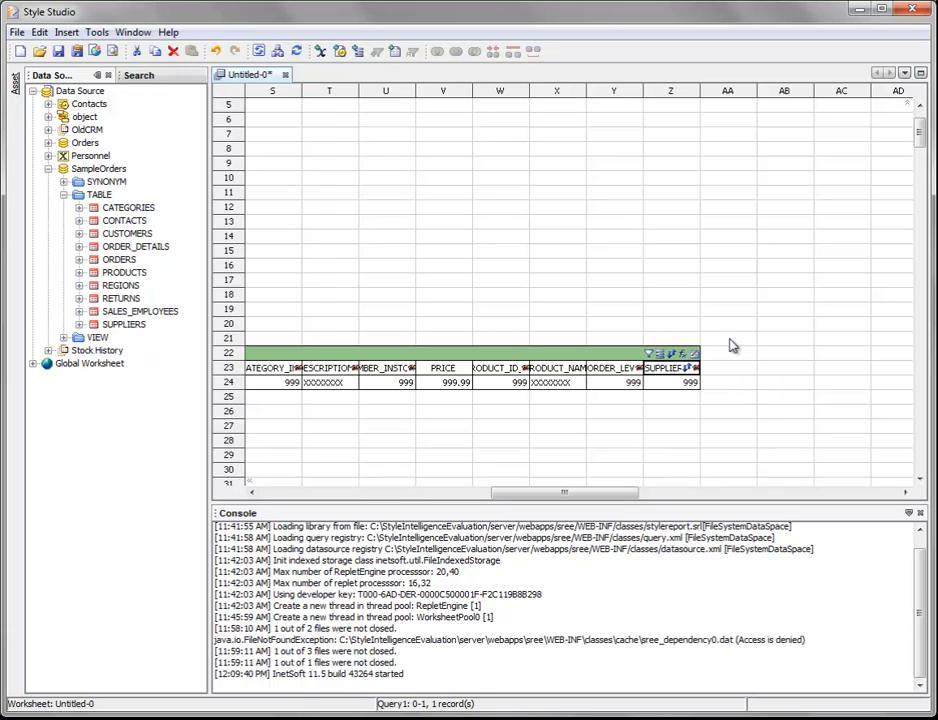
pyautogui.click(694, 354)
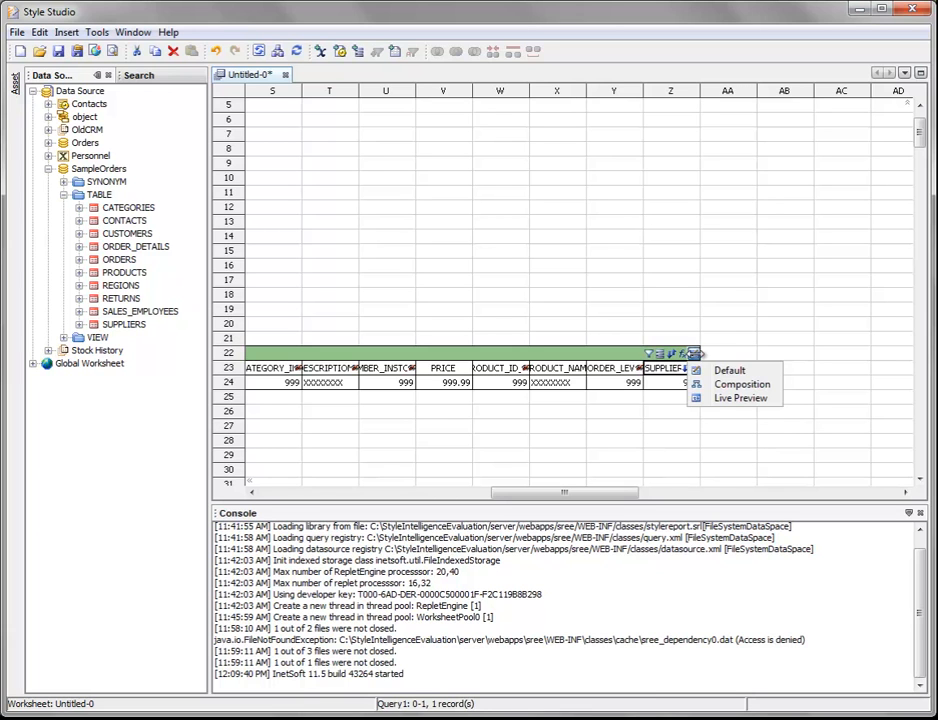
pyautogui.click(762, 400)
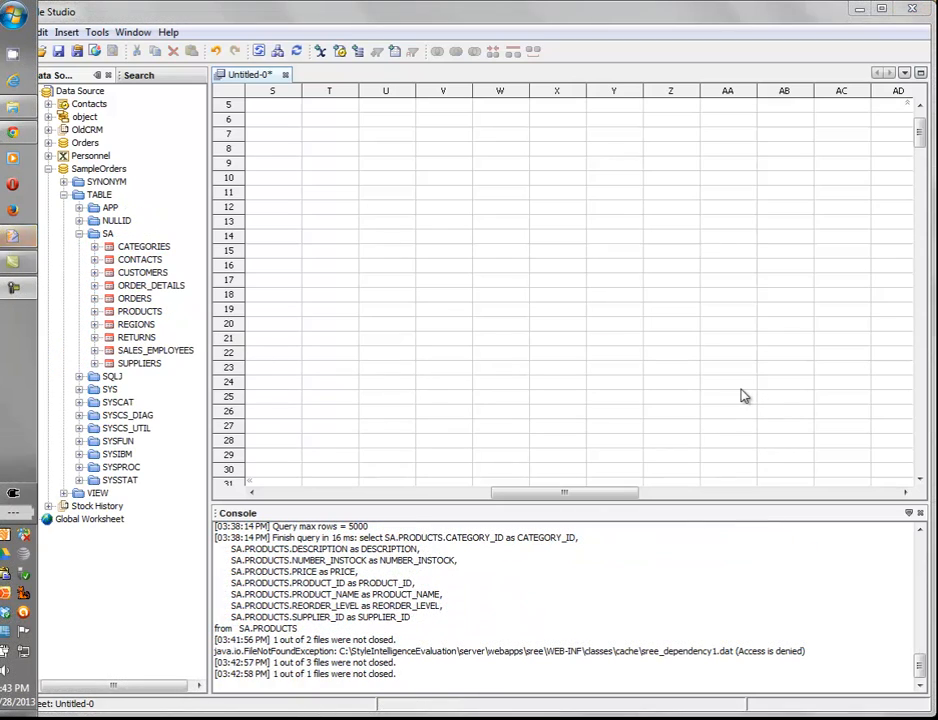
pyautogui.moveTo(596, 492); pyautogui.dragTo(364, 494)
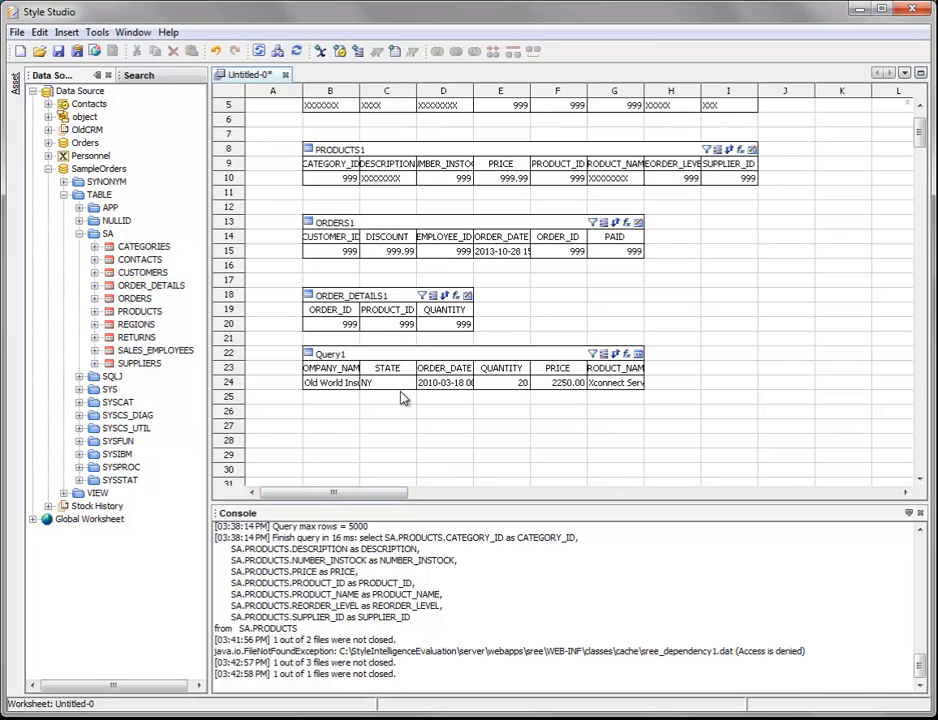
# Move Query1 down one row to start at row 23 and extend it to show 13 data rows.
pyautogui.moveTo(498, 356); pyautogui.dragTo(498, 372)
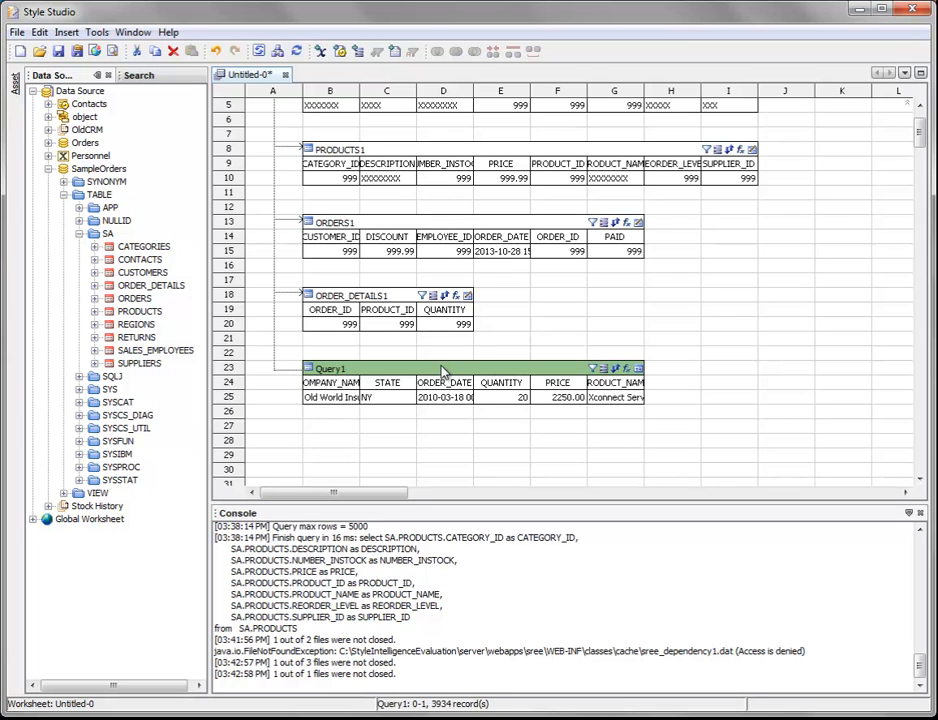
pyautogui.moveTo(425, 375); pyautogui.dragTo(451, 367)
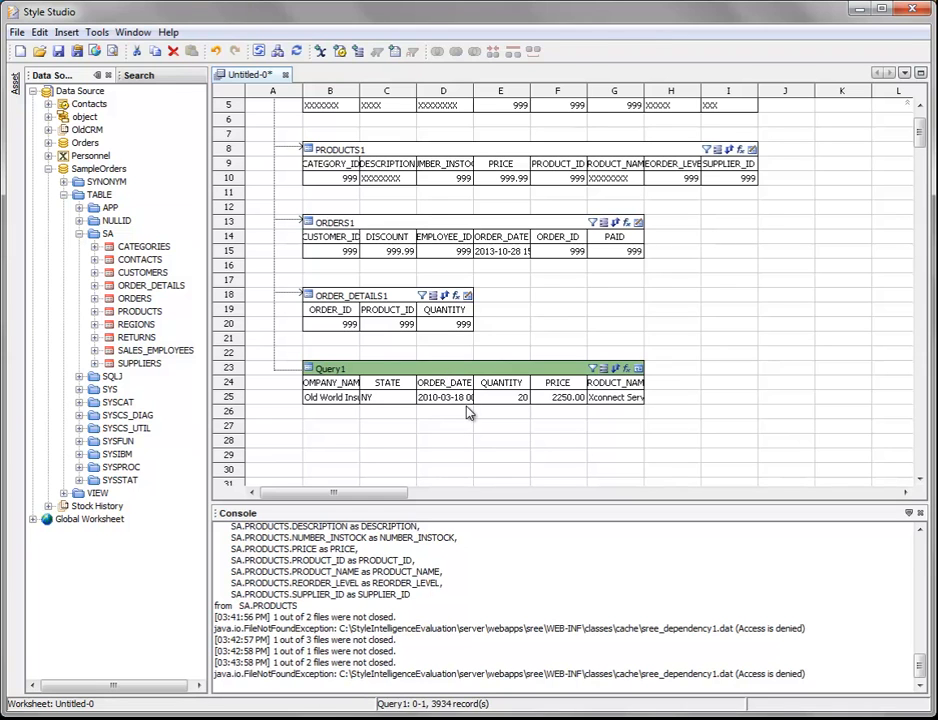
pyautogui.moveTo(469, 405); pyautogui.dragTo(470, 460)
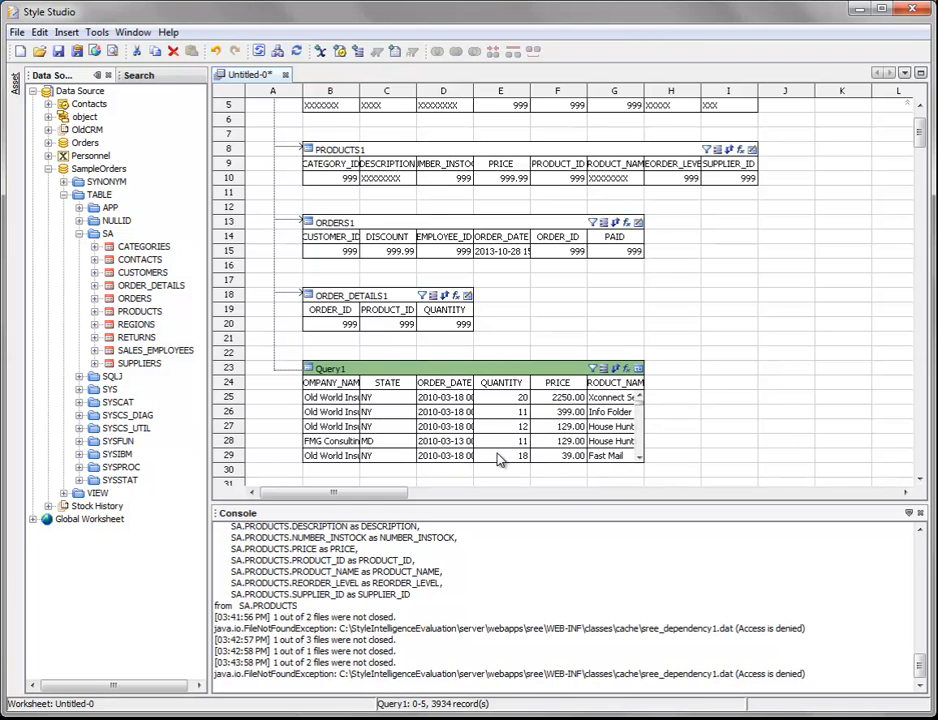
pyautogui.moveTo(496, 463); pyautogui.dragTo(498, 478)
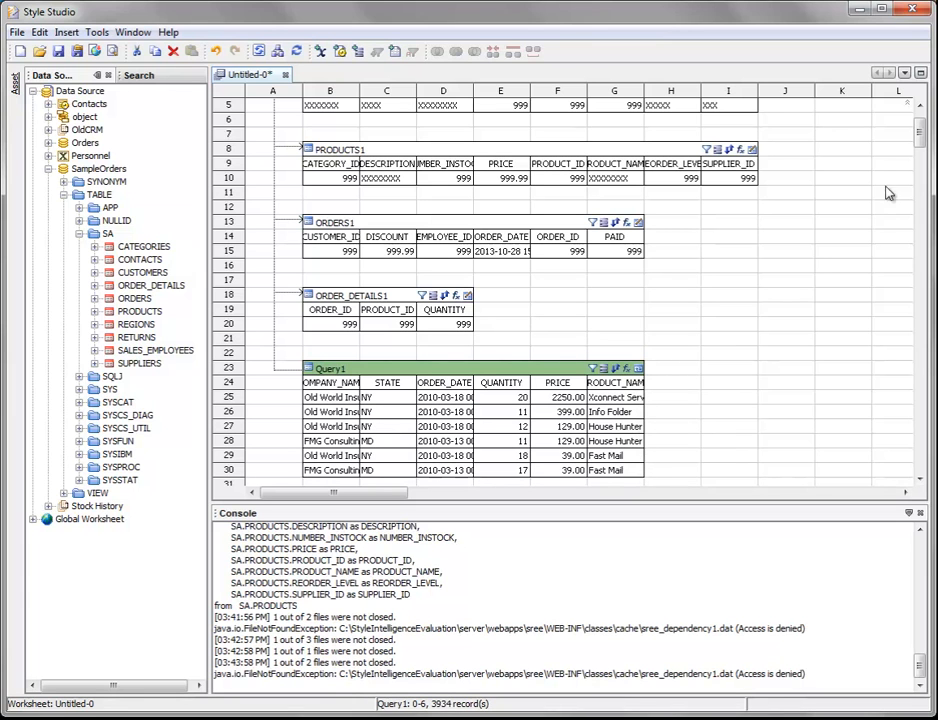
pyautogui.moveTo(918, 134); pyautogui.dragTo(919, 149)
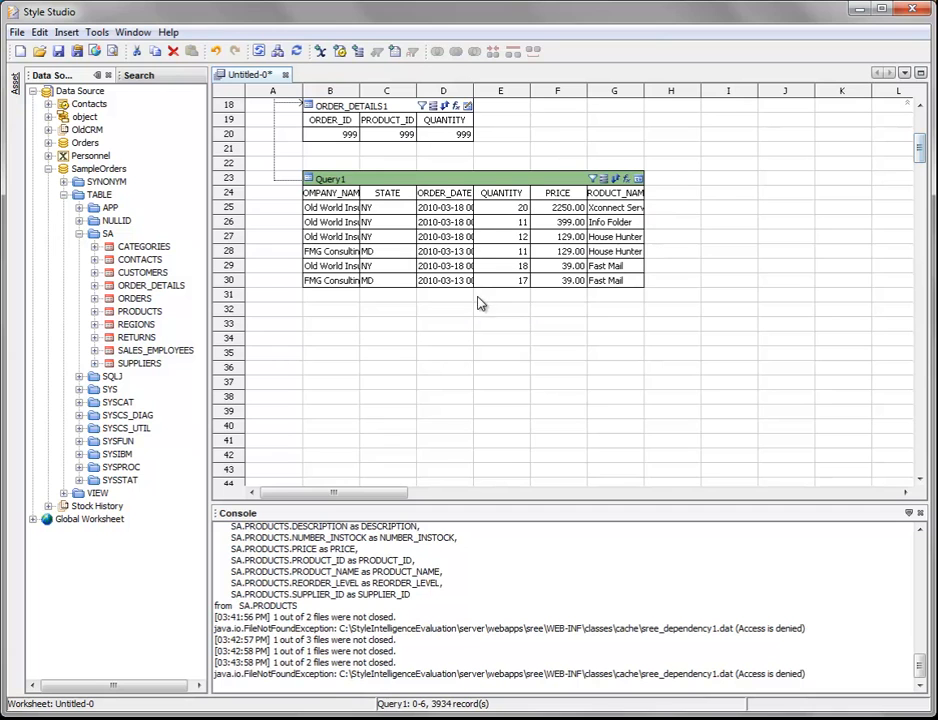
pyautogui.moveTo(490, 289); pyautogui.dragTo(494, 390)
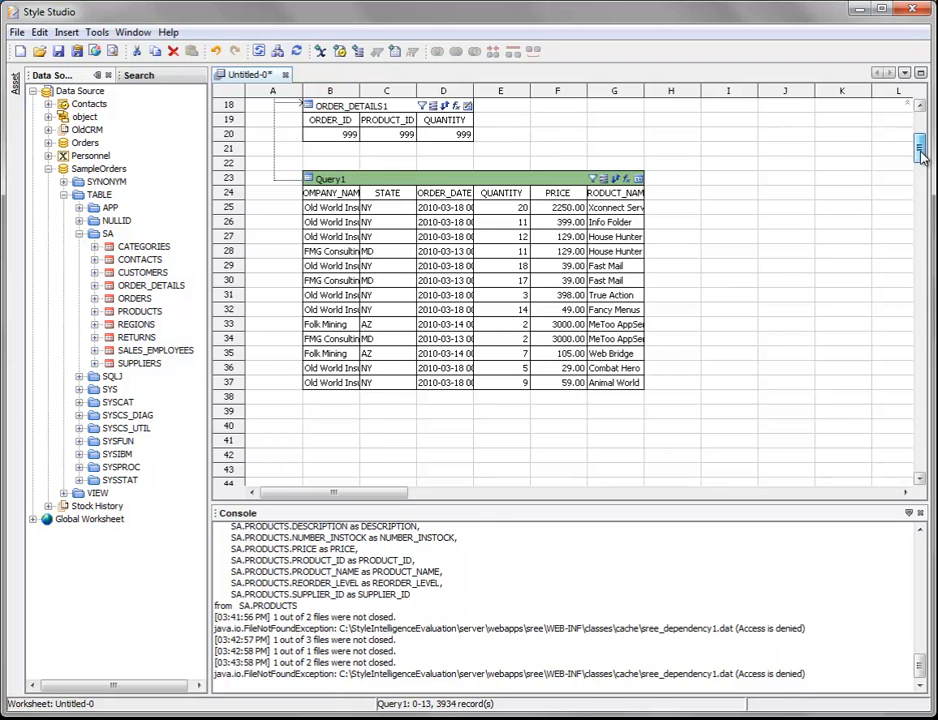
pyautogui.moveTo(915, 147); pyautogui.dragTo(915, 139)
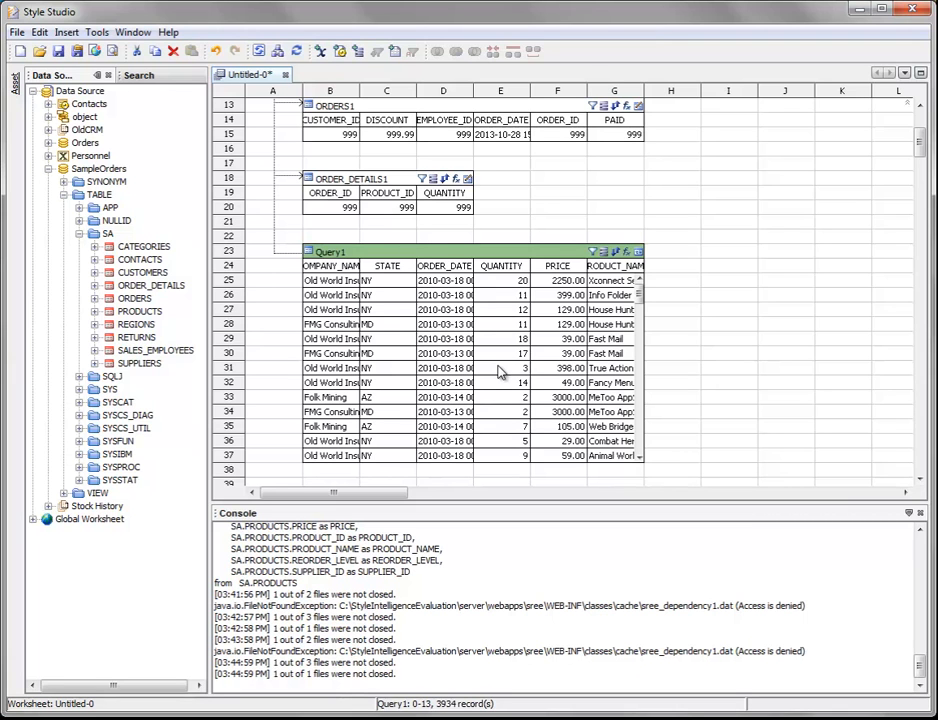
# Preview the Query1 data in its own tab, look through the records and close the preview.
pyautogui.rightClick(443, 258)
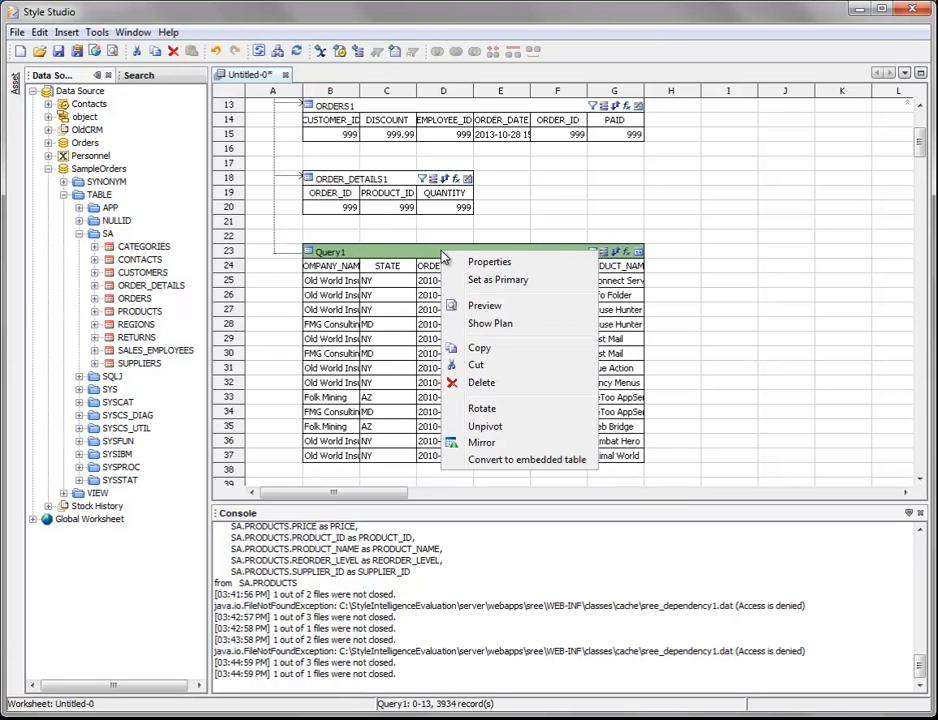
pyautogui.click(521, 309)
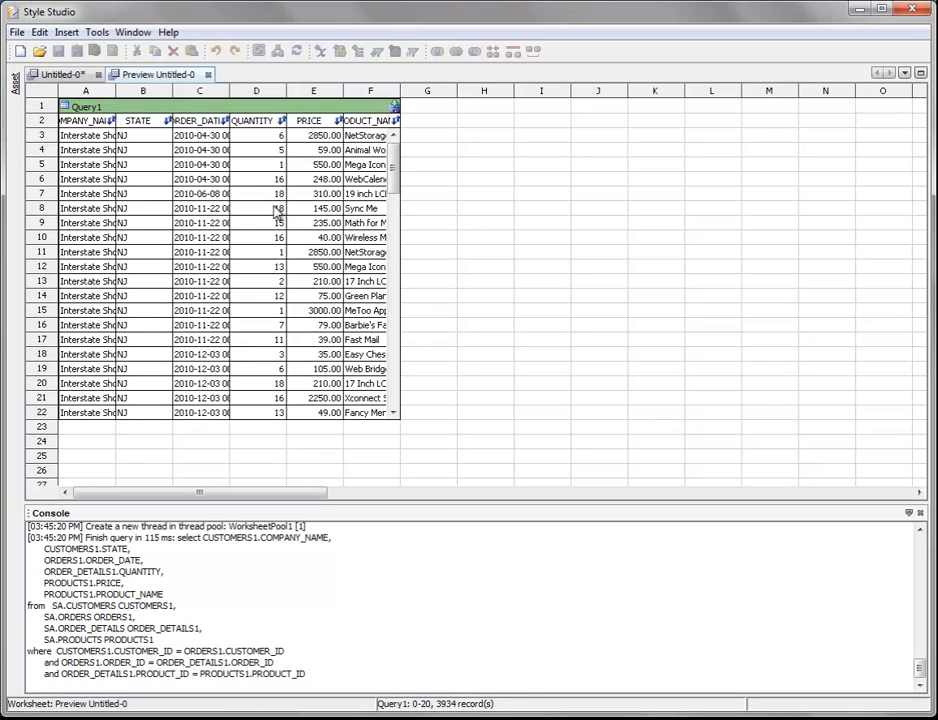
pyautogui.scroll(-8, 389, 180)
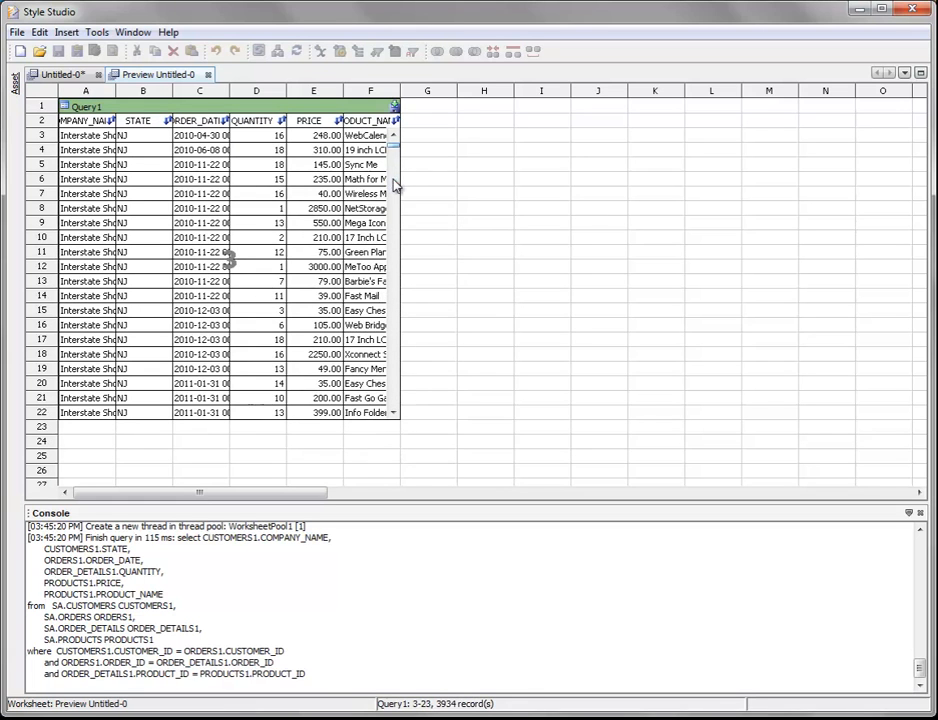
pyautogui.scroll(-20, 391, 236)
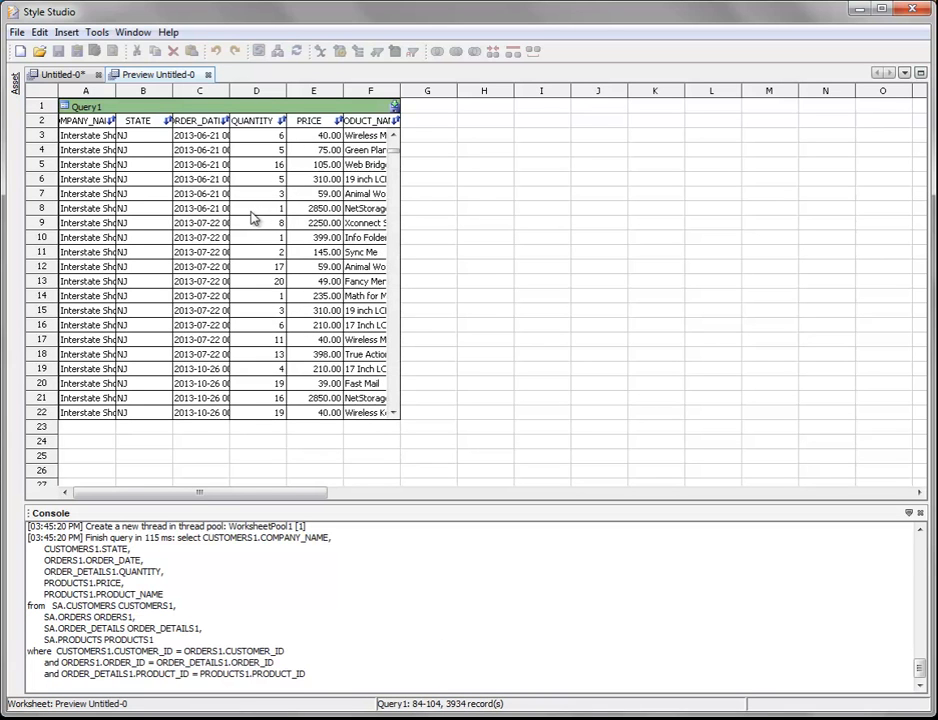
pyautogui.click(208, 75)
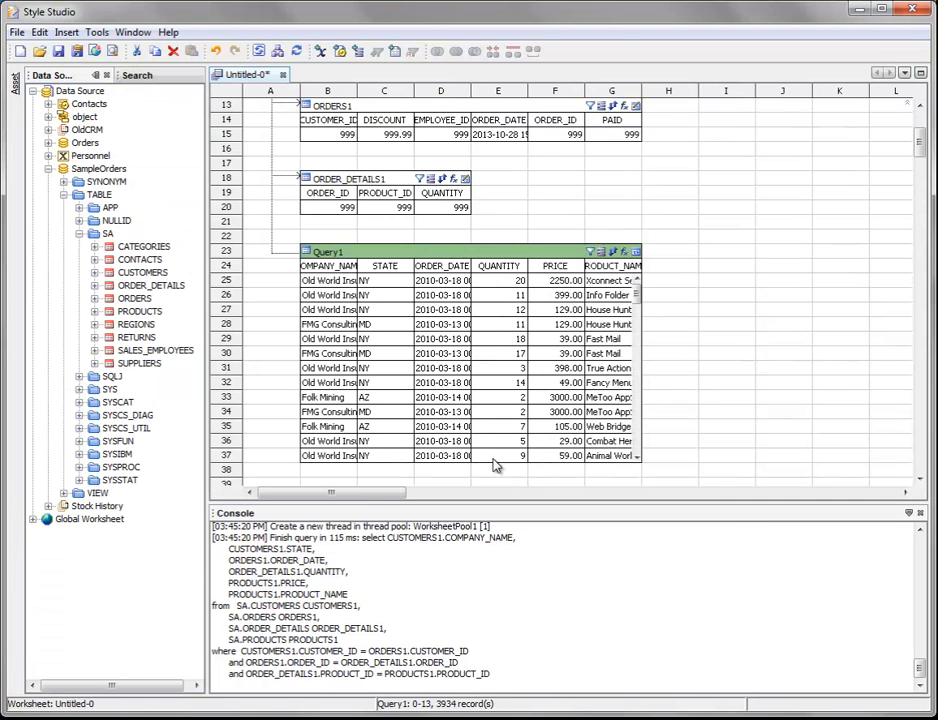
# Shorten Query1 to show eight data rows.
pyautogui.moveTo(493, 461); pyautogui.dragTo(496, 389)
pyautogui.moveTo(922, 147); pyautogui.dragTo(919, 121)
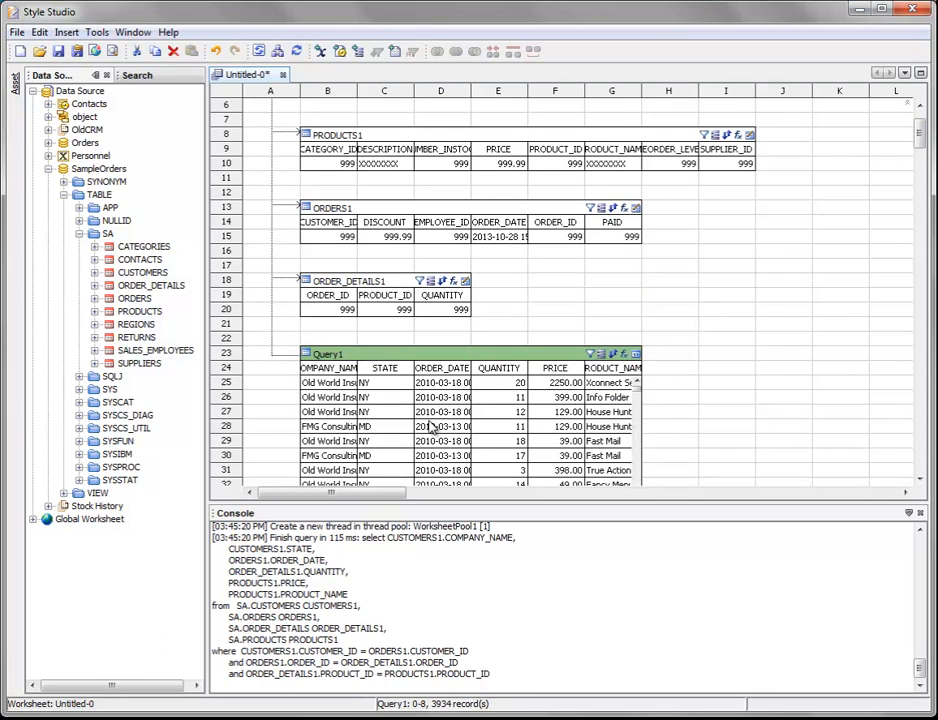
# Switch Query1 to the Default view and back to Live Preview.
pyautogui.click(636, 354)
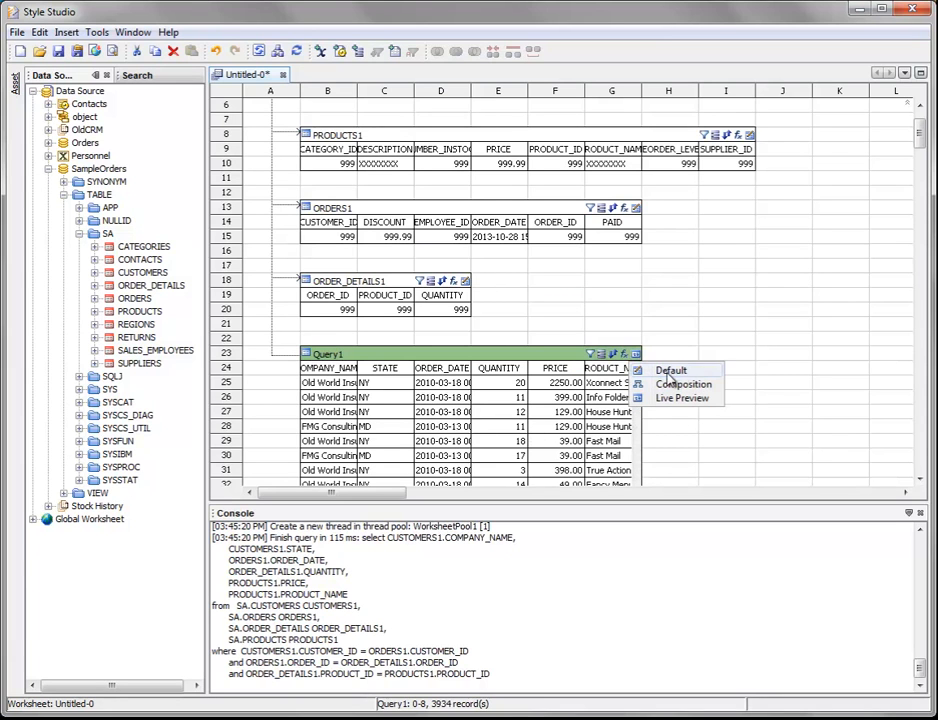
pyautogui.click(704, 372)
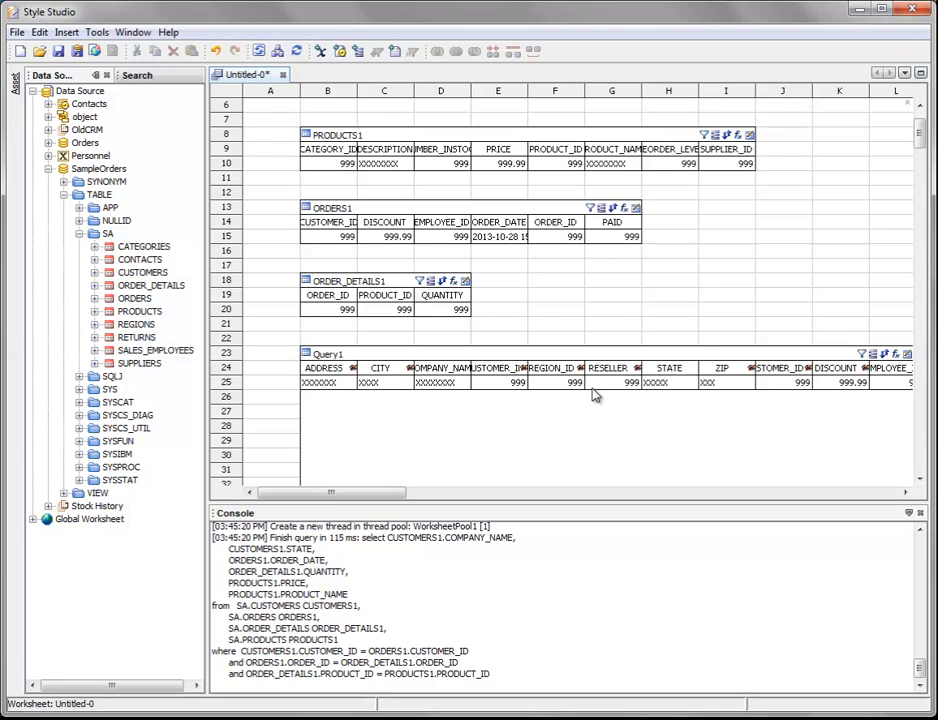
pyautogui.click(907, 356)
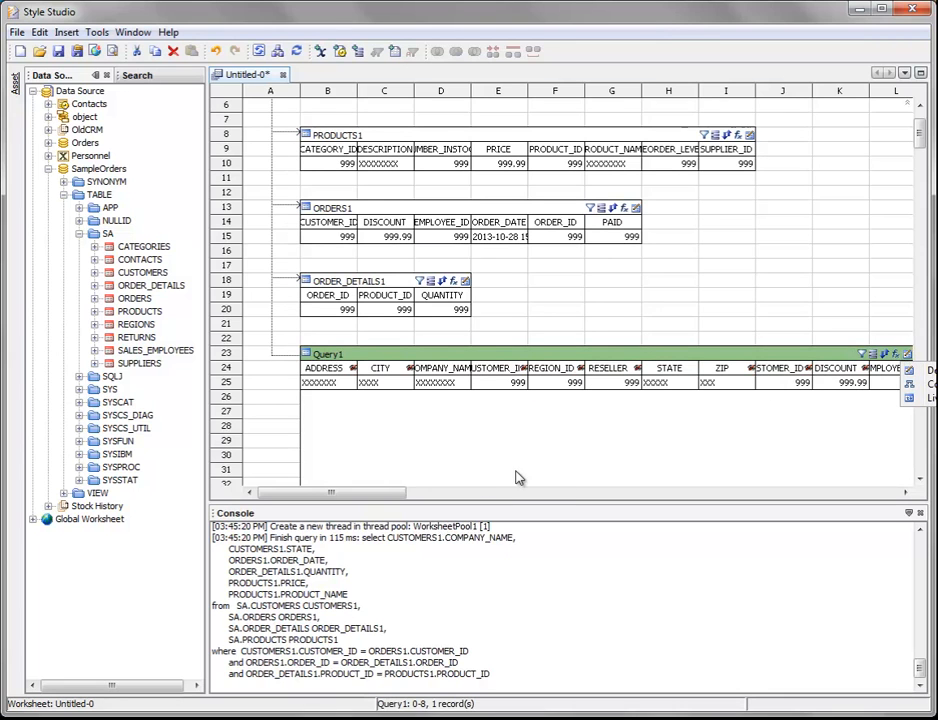
pyautogui.click(928, 398)
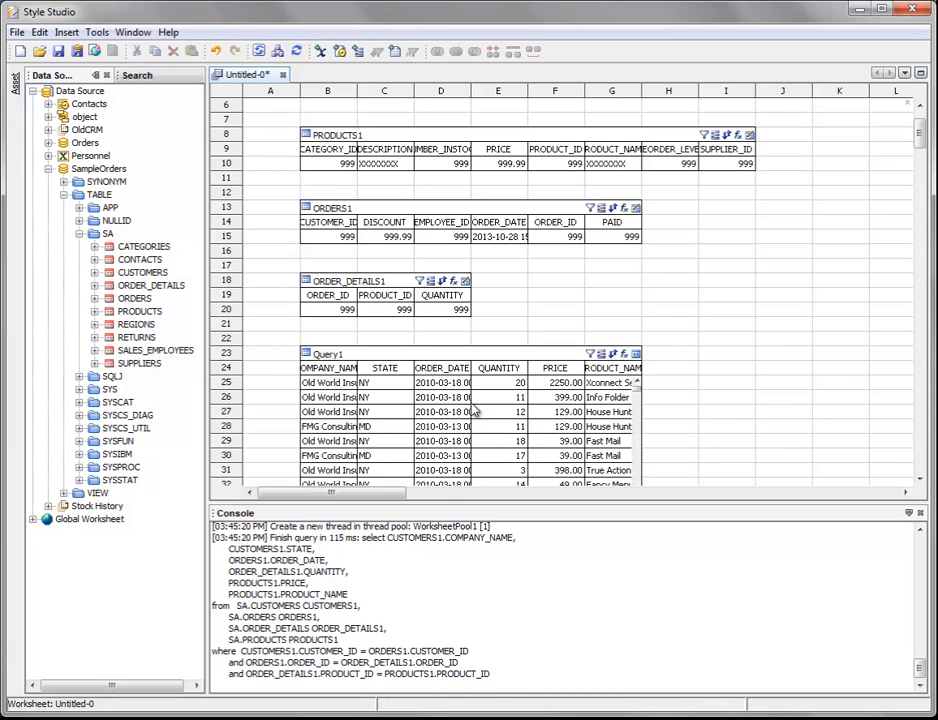
# Rename Query1's COMPANY_NAME column as Company and its STATE column as State.
pyautogui.click(318, 369)
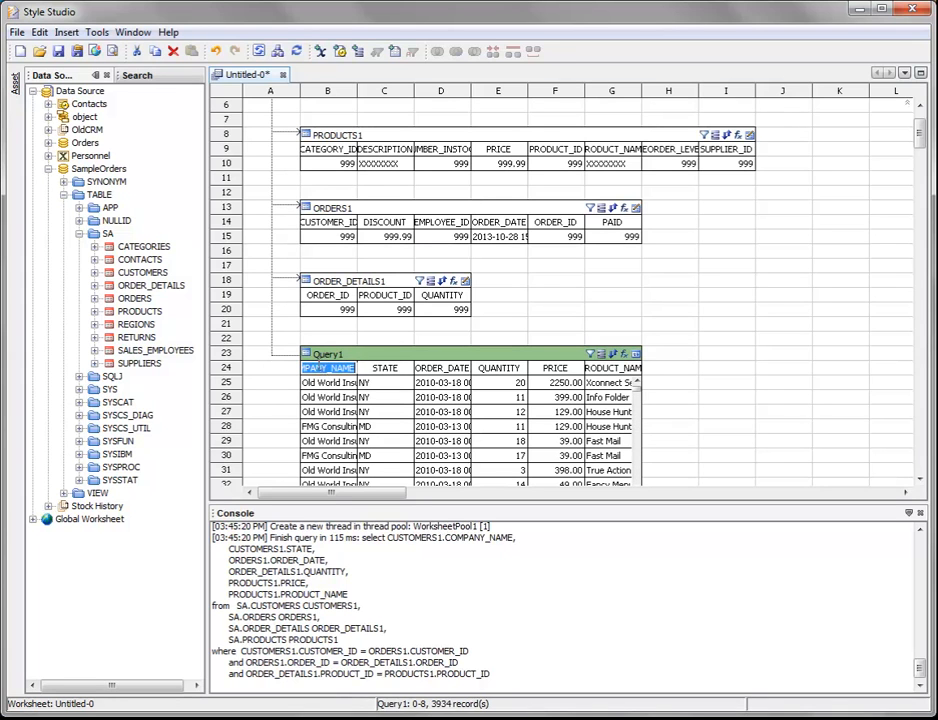
pyautogui.write('Comp')
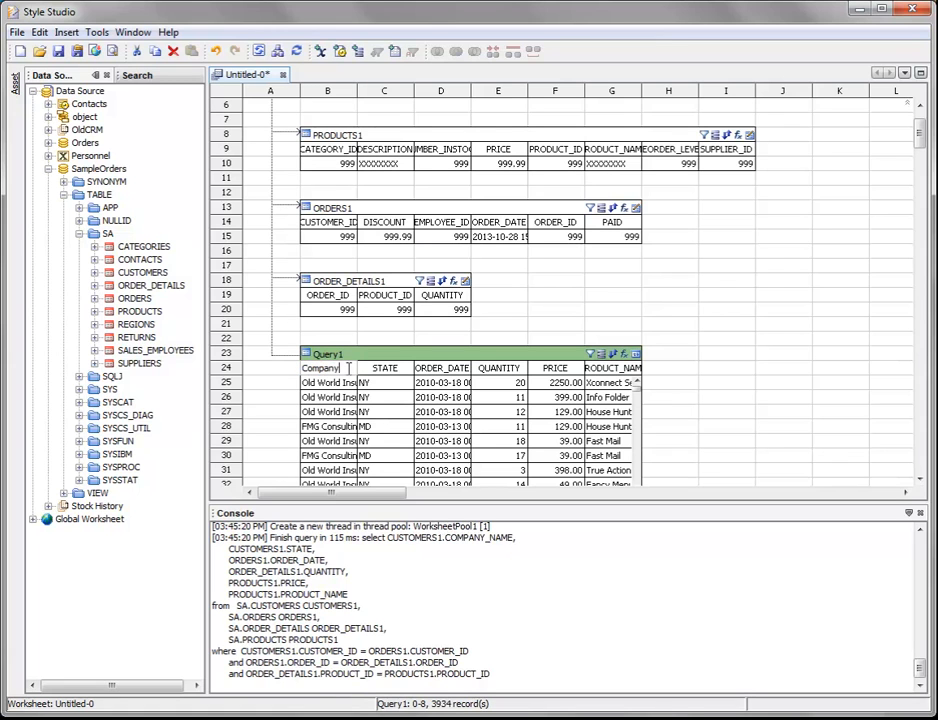
pyautogui.write('any')
pyautogui.click(377, 372)
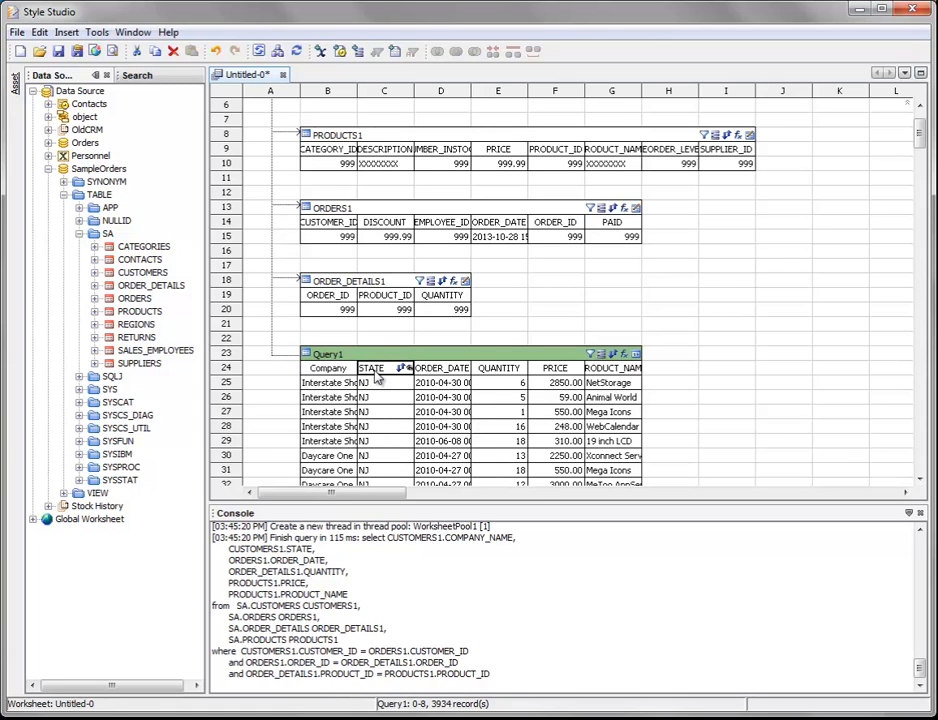
pyautogui.click(377, 372)
pyautogui.write('State')
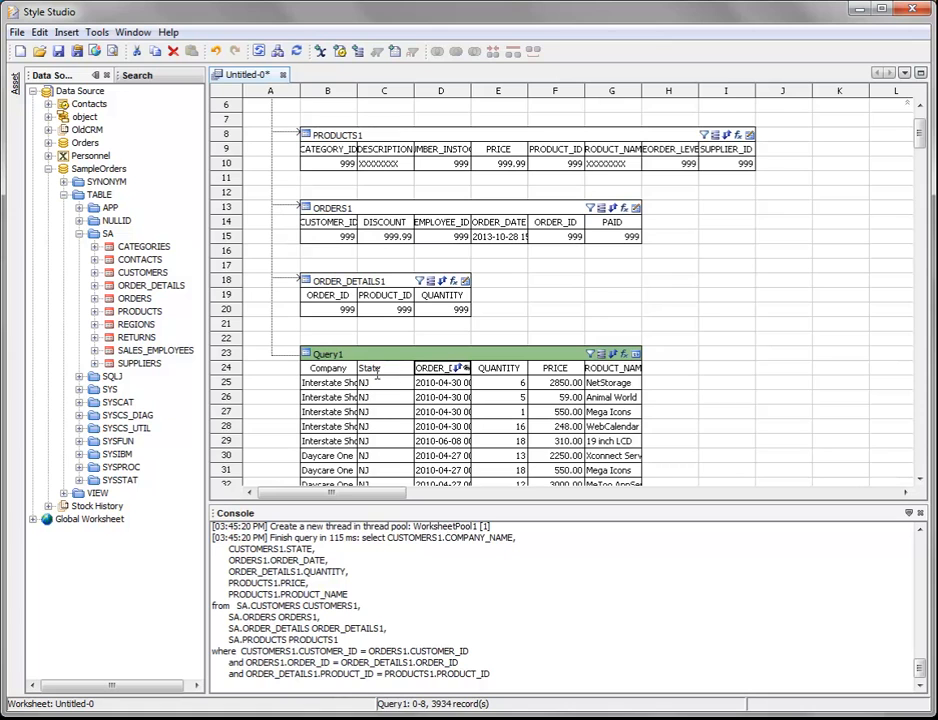
# Rename Query1's ORDER_DATE column as Order Date and its QUANTITY column as Quantity.
pyautogui.click(436, 369)
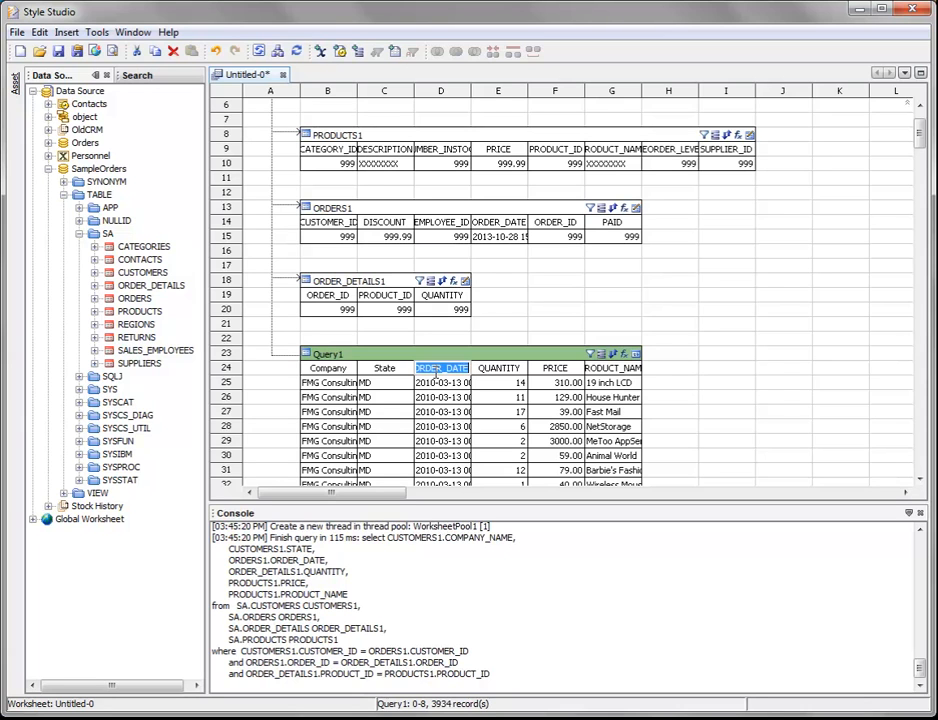
pyautogui.write('Order Date')
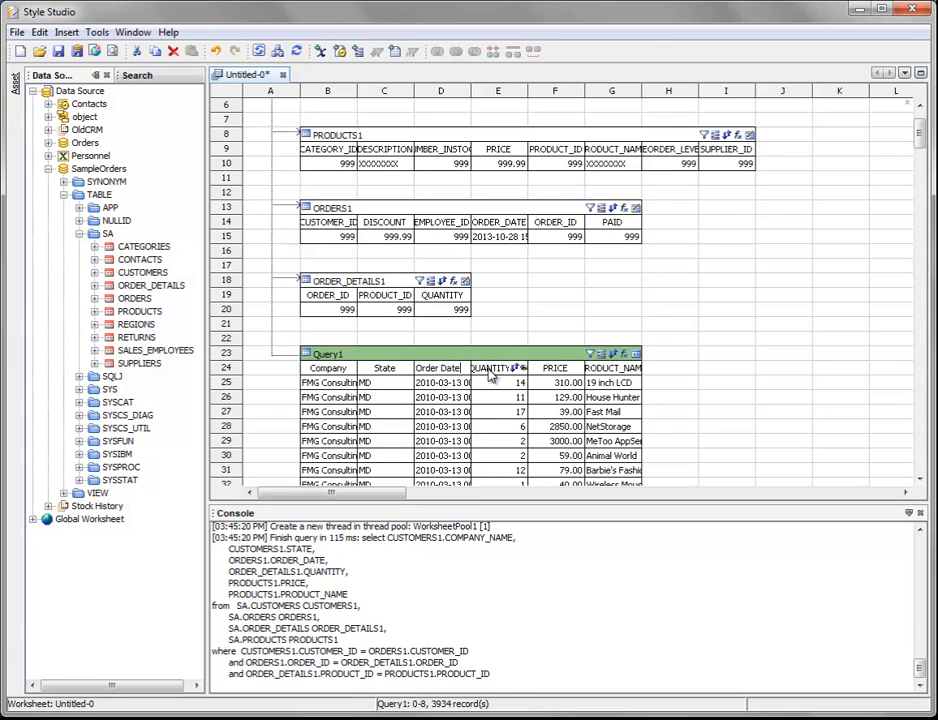
pyautogui.doubleClick(491, 376)
pyautogui.doubleClick(488, 370)
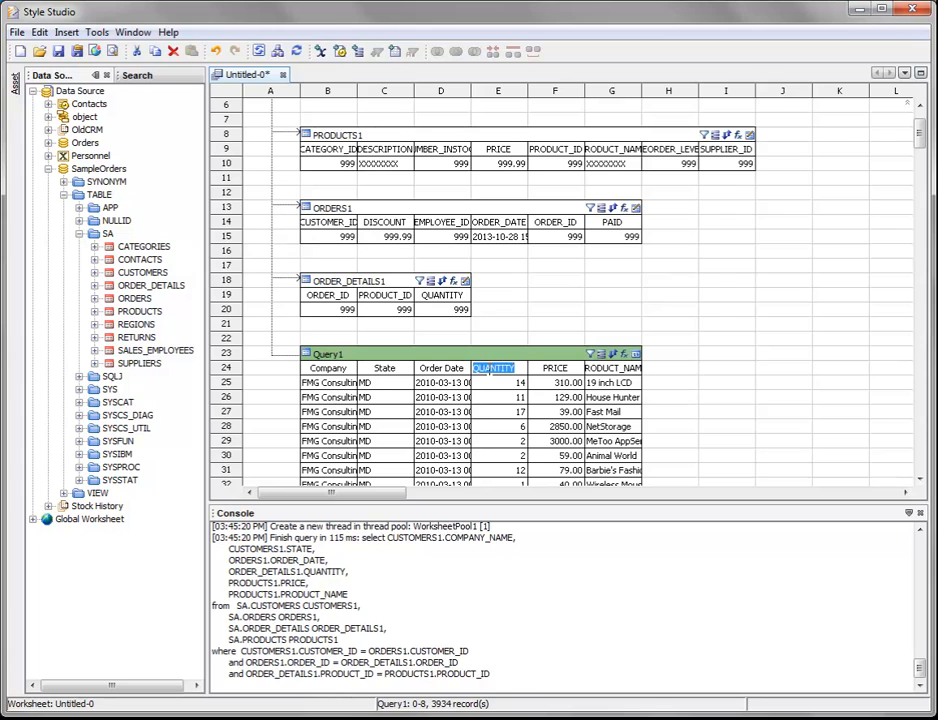
pyautogui.write('Qua')
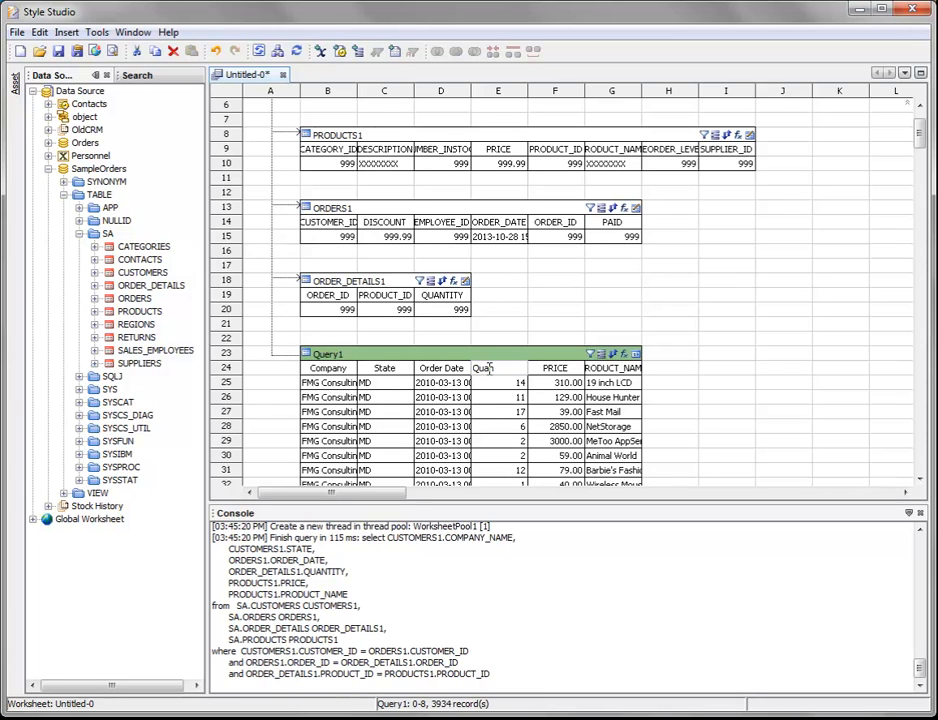
pyautogui.write('ntity')
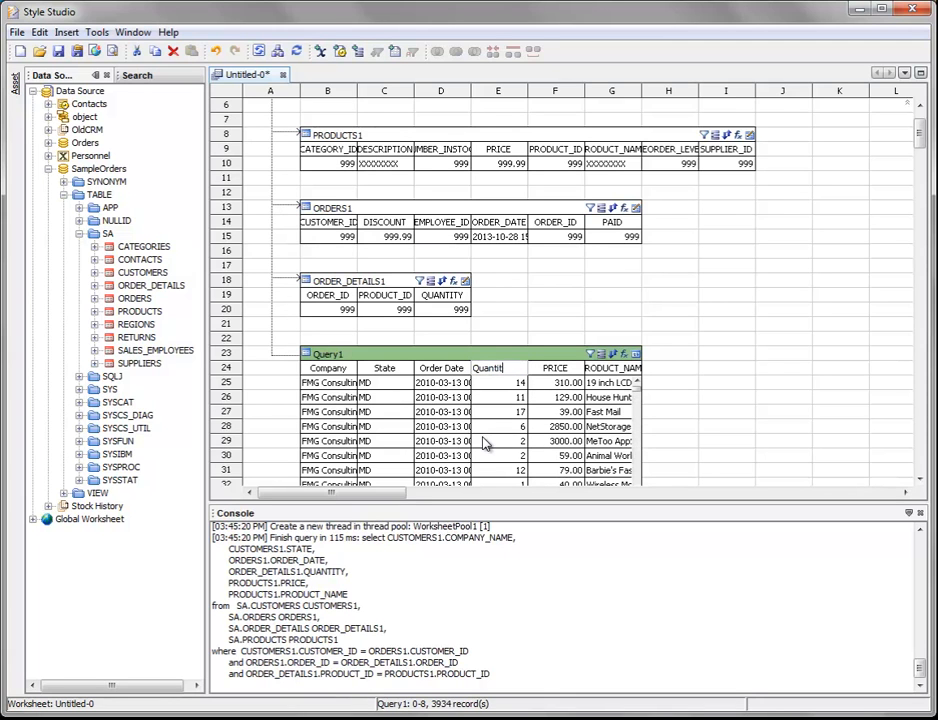
# Rename Query1's PRICE column as Price and its PRODUCT_NAME column as Product.
pyautogui.doubleClick(550, 367)
pyautogui.write('Price')
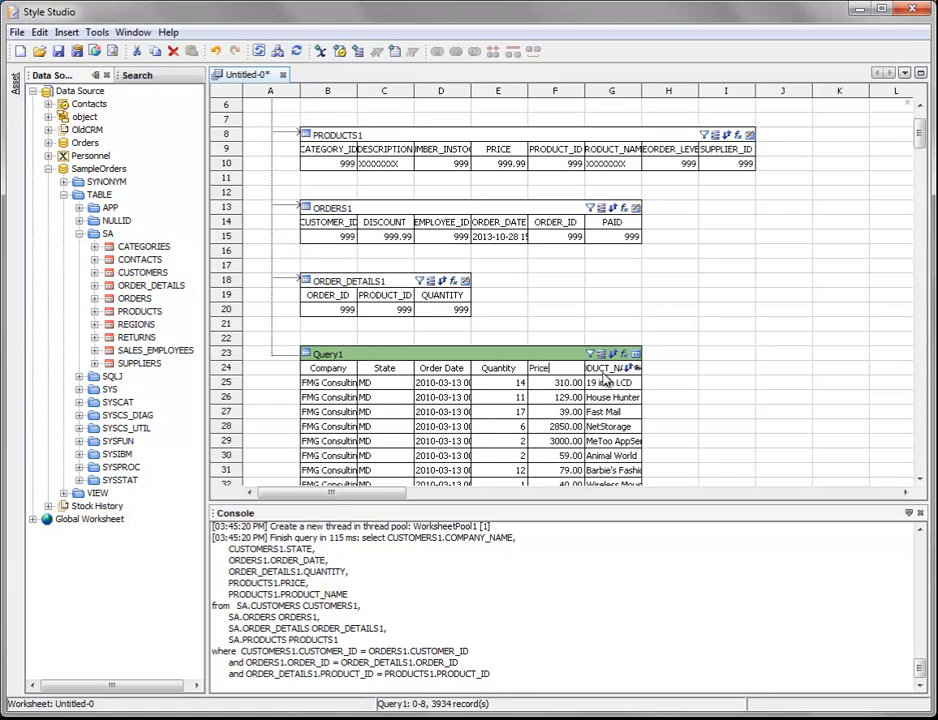
pyautogui.click(602, 369)
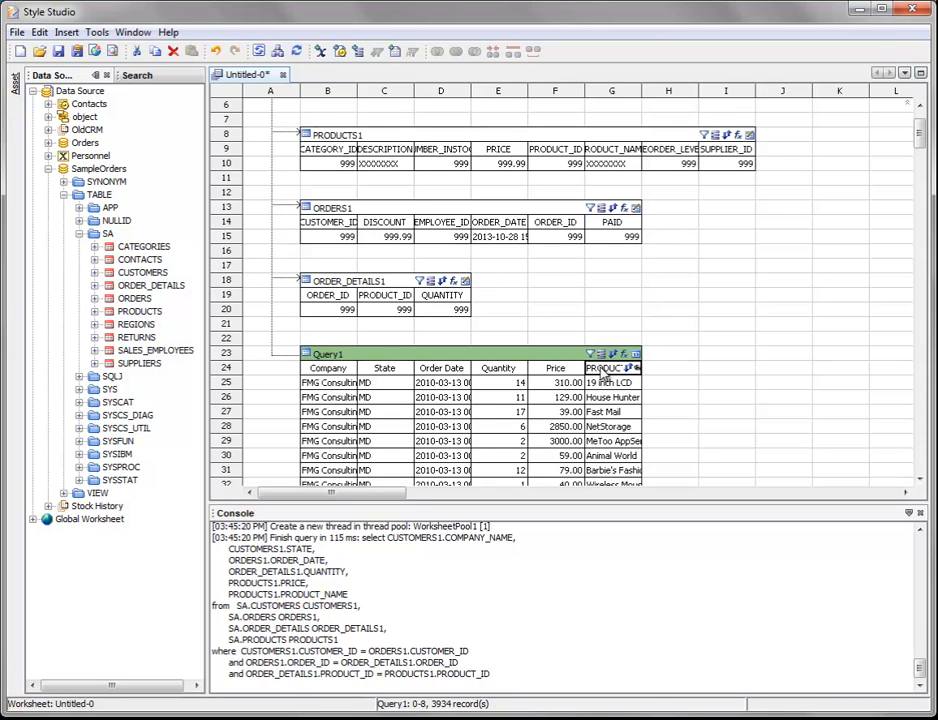
pyautogui.doubleClick(602, 370)
pyautogui.write('P')
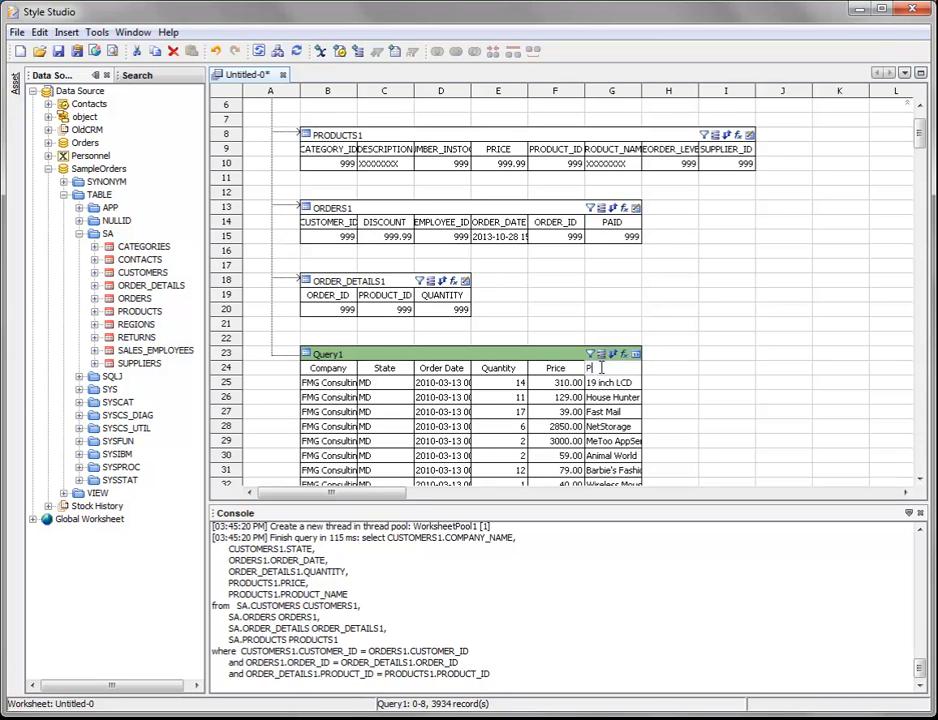
pyautogui.write('roduct')
pyautogui.press('Return')
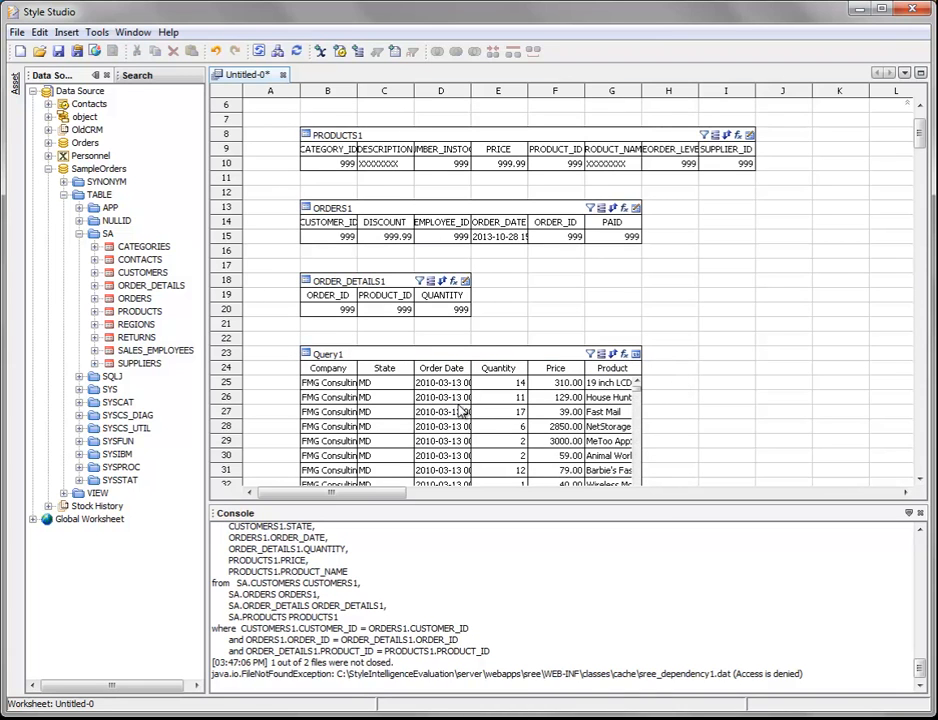
# Rename the Query1 table as Order Data in its table properties.
pyautogui.rightClick(341, 360)
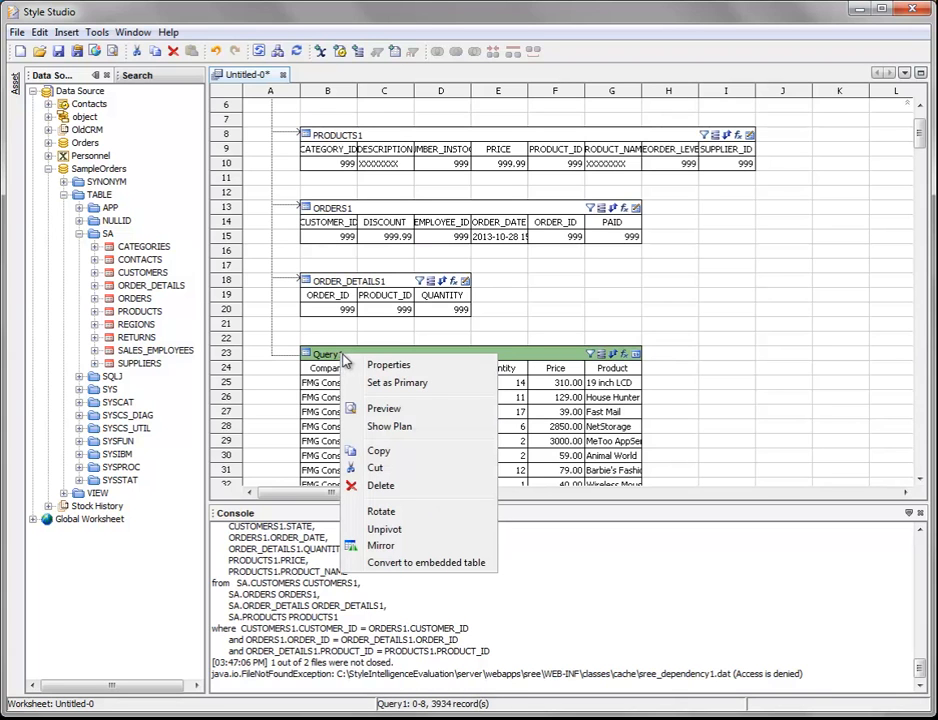
pyautogui.click(389, 365)
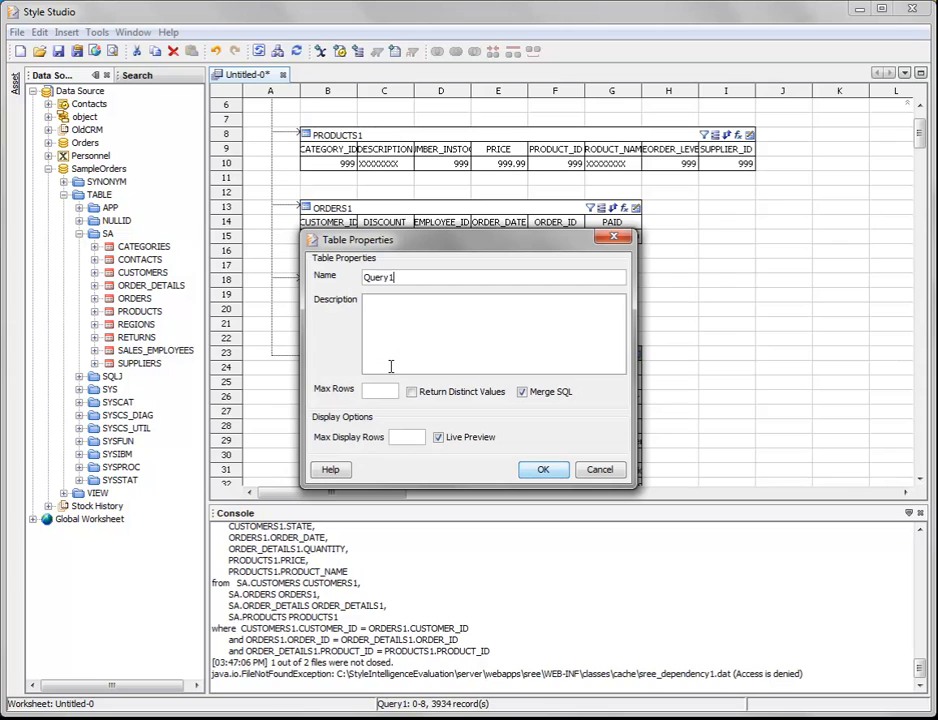
pyautogui.doubleClick(384, 278)
pyautogui.write('Order Data')
pyautogui.click(542, 470)
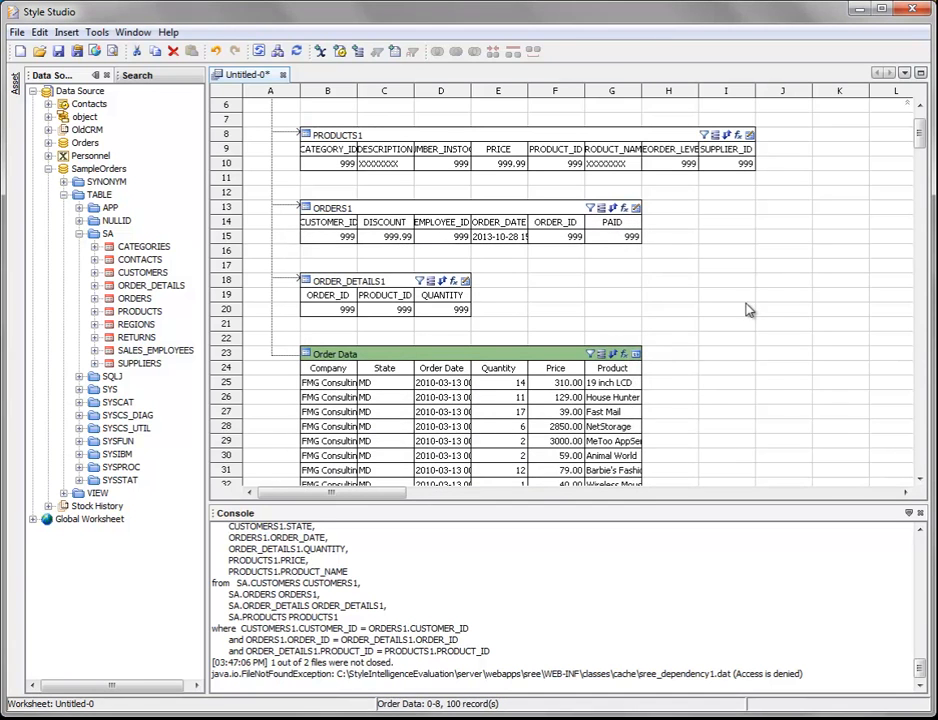
# Set the Order Data table as the worksheet's primary table.
pyautogui.scroll(2, 750, 310)
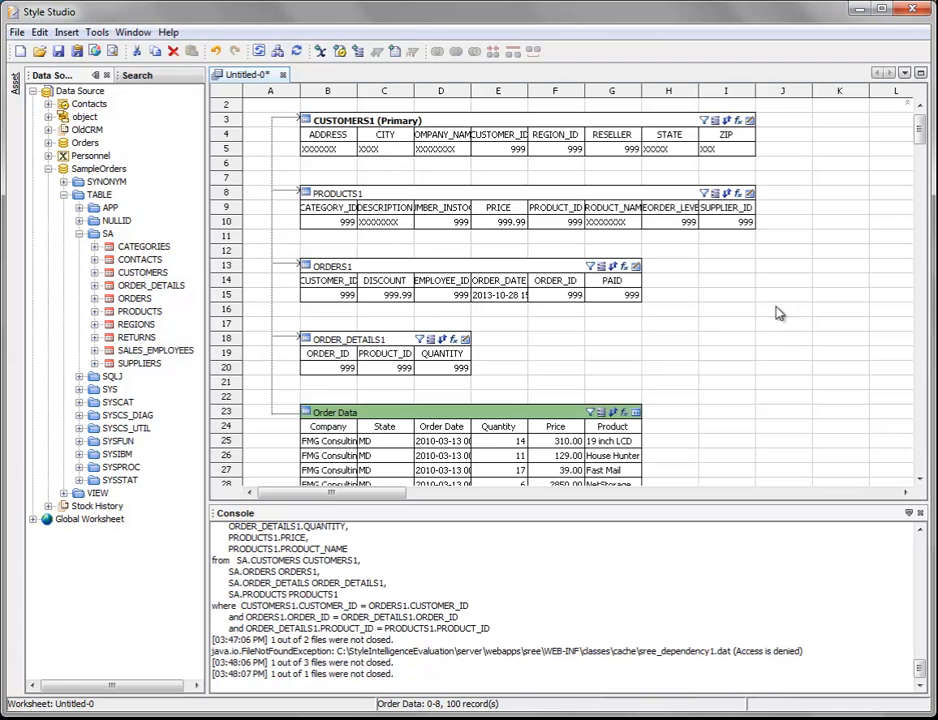
pyautogui.scroll(-3, 919, 133)
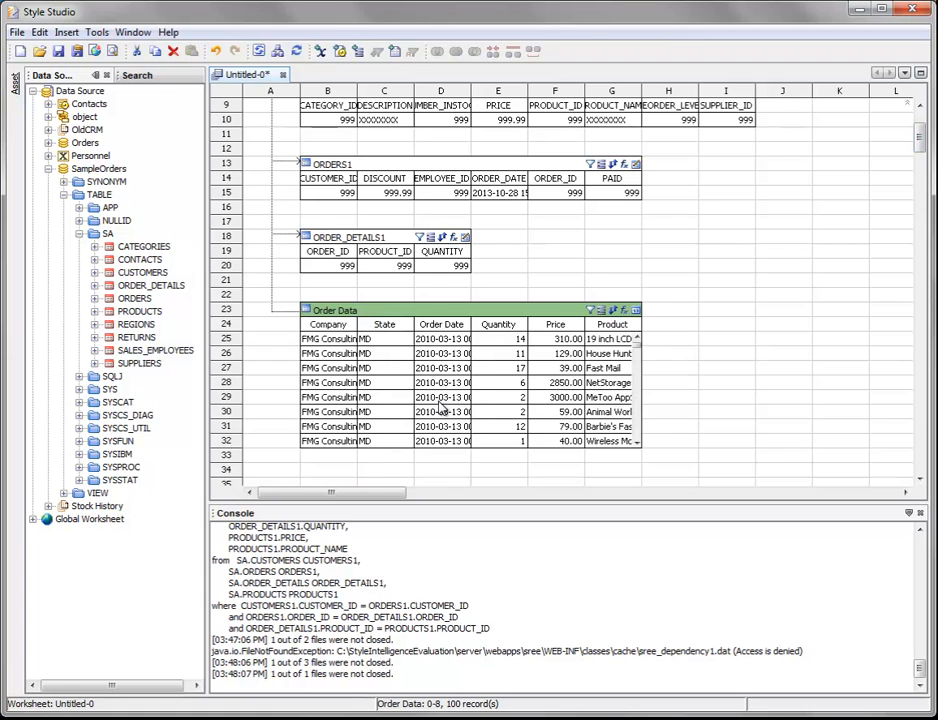
pyautogui.scroll(3, 919, 136)
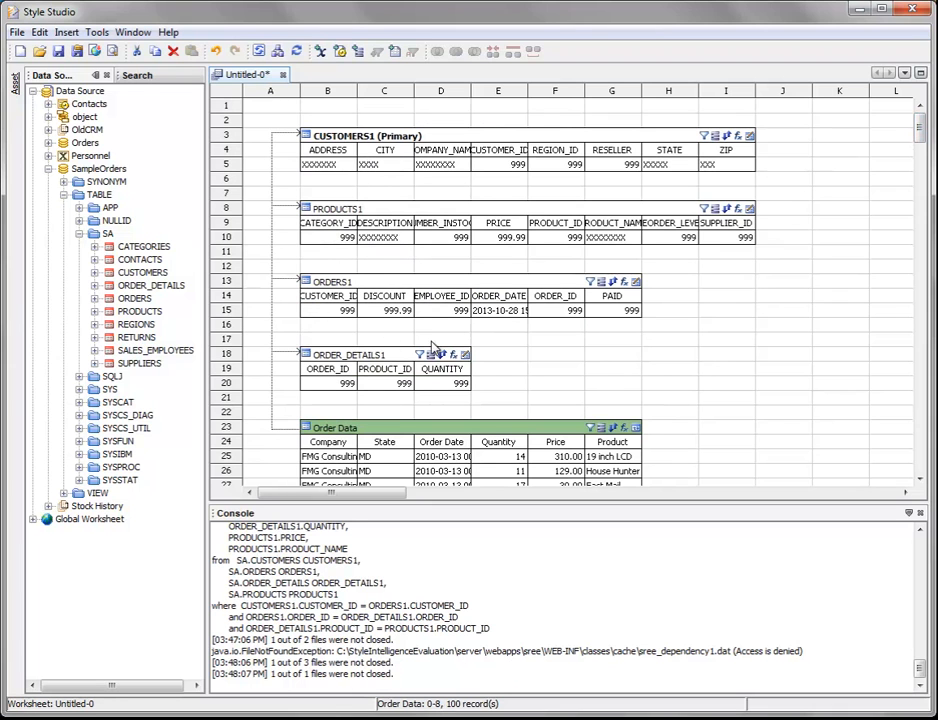
pyautogui.scroll(-1, 920, 140)
pyautogui.scroll(-2, 920, 140)
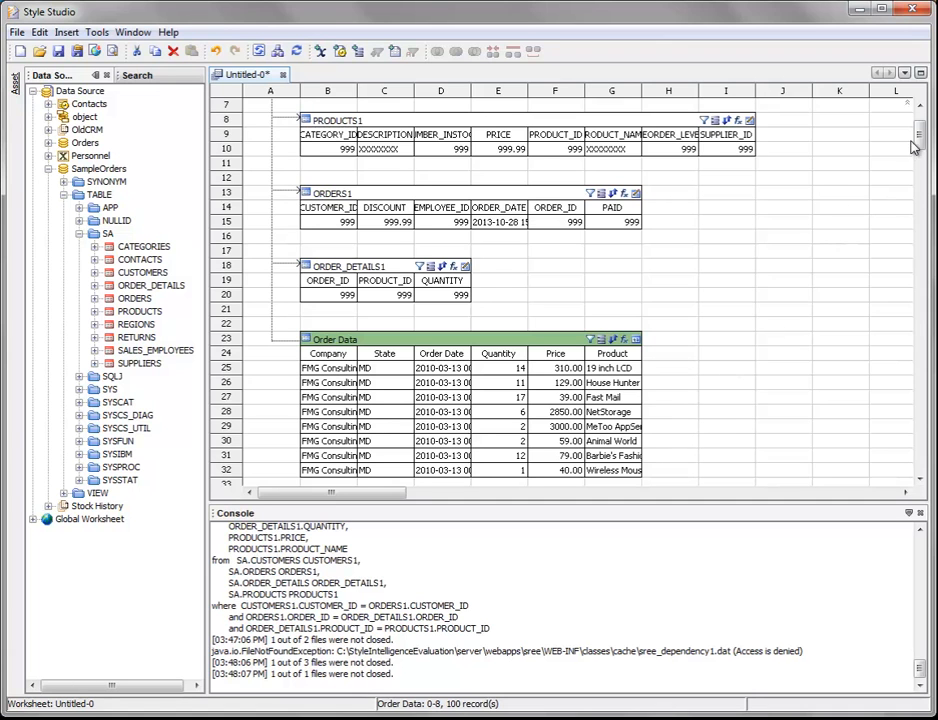
pyautogui.moveTo(919, 140); pyautogui.dragTo(920, 147)
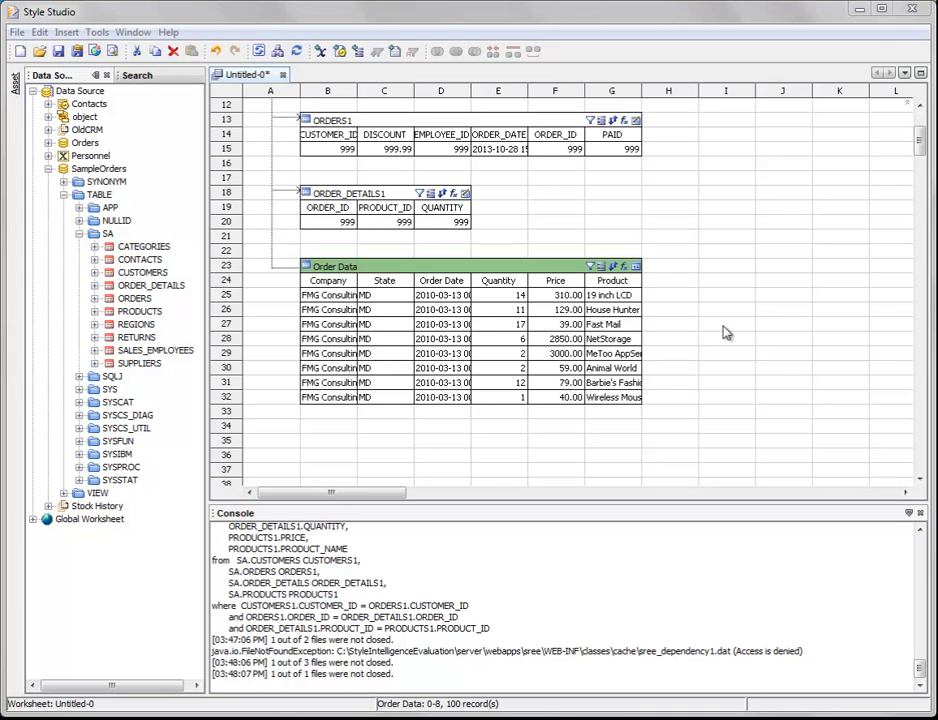
pyautogui.rightClick(403, 270)
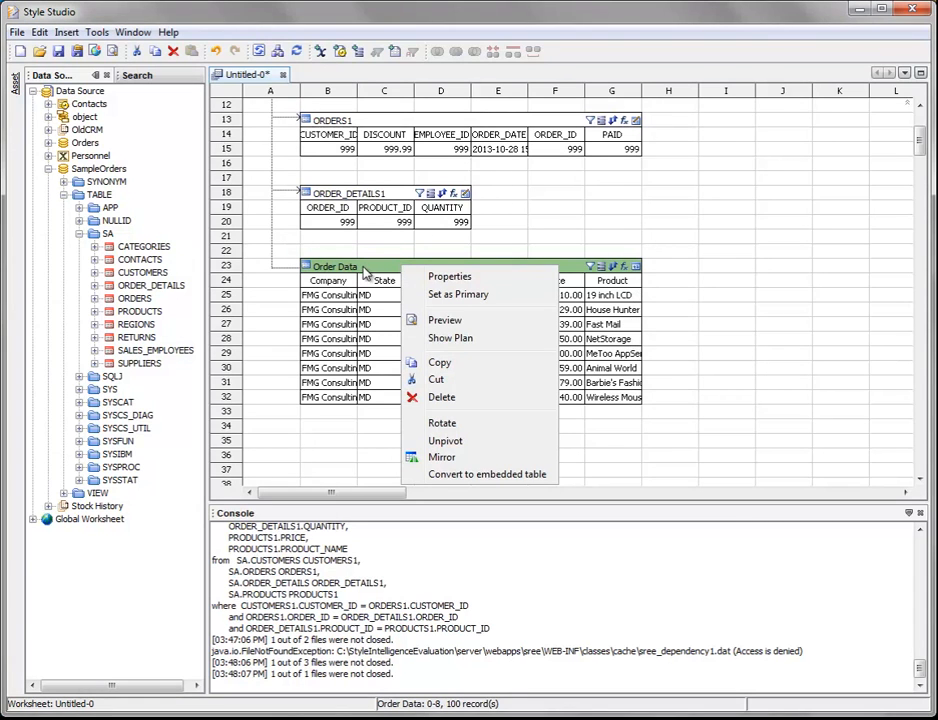
pyautogui.click(515, 298)
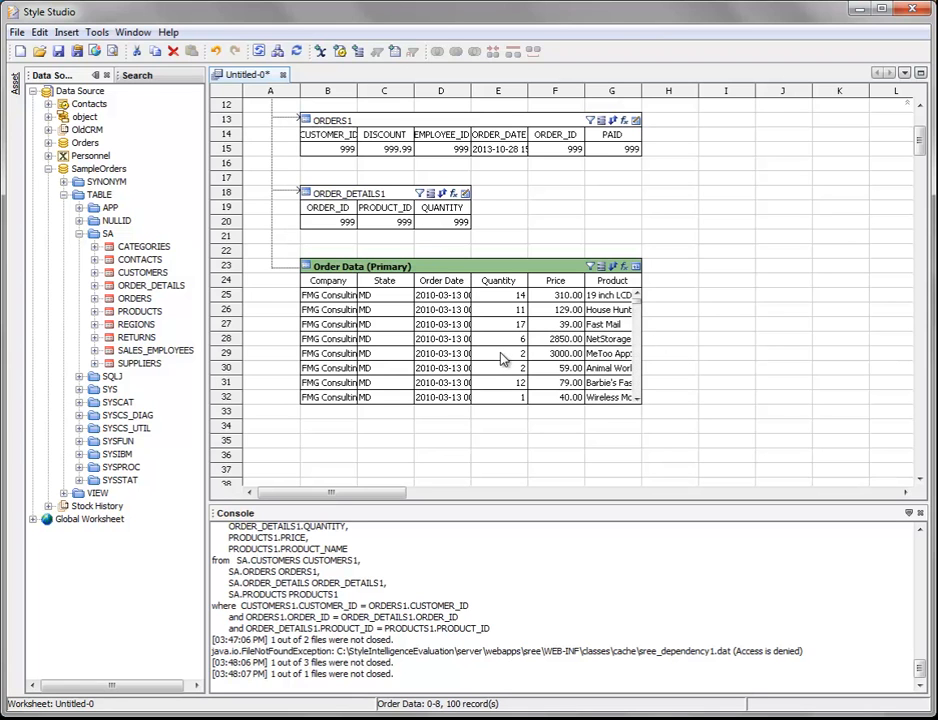
# Examine how the source tables link to Order Data by selecting CUSTOMERS1, PRODUCTS1 and ORDER_DETAILS1 in turn.
pyautogui.scroll(1, 763, 318)
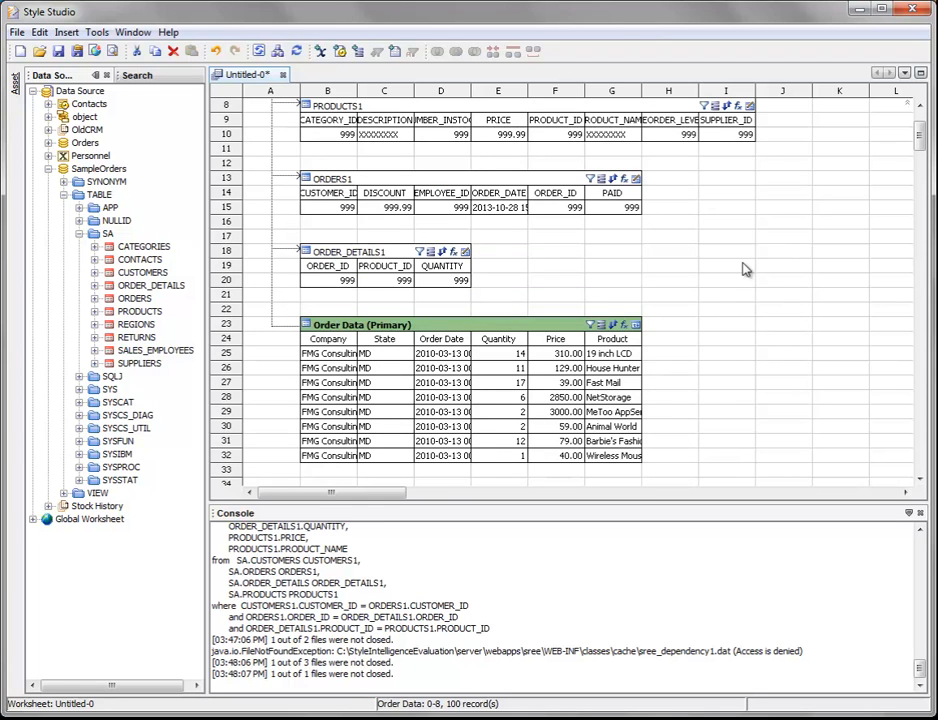
pyautogui.scroll(1, 759, 290)
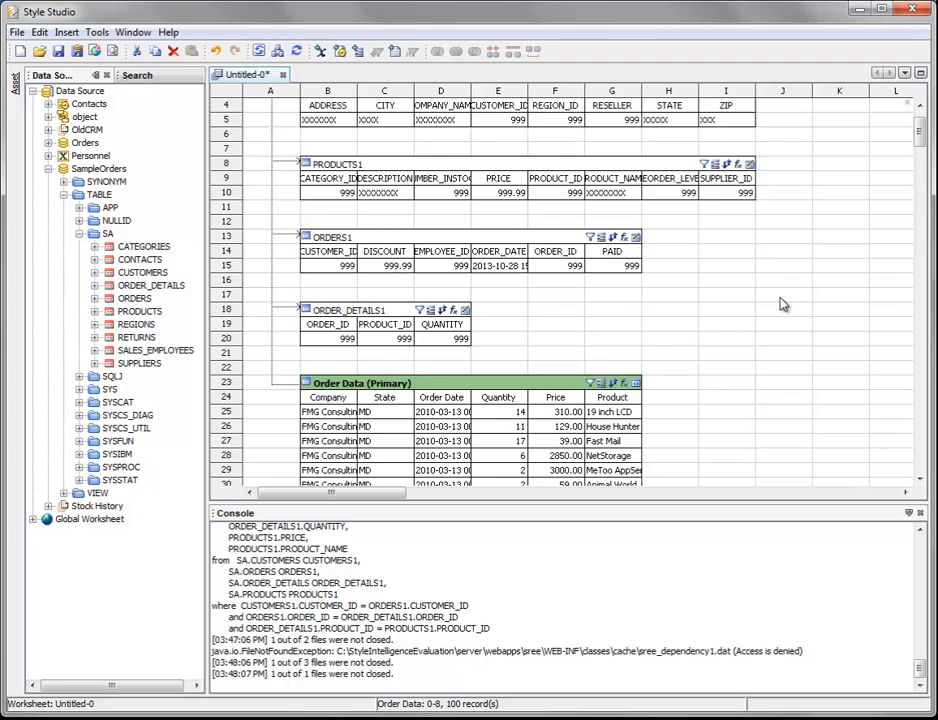
pyautogui.scroll(1, 783, 304)
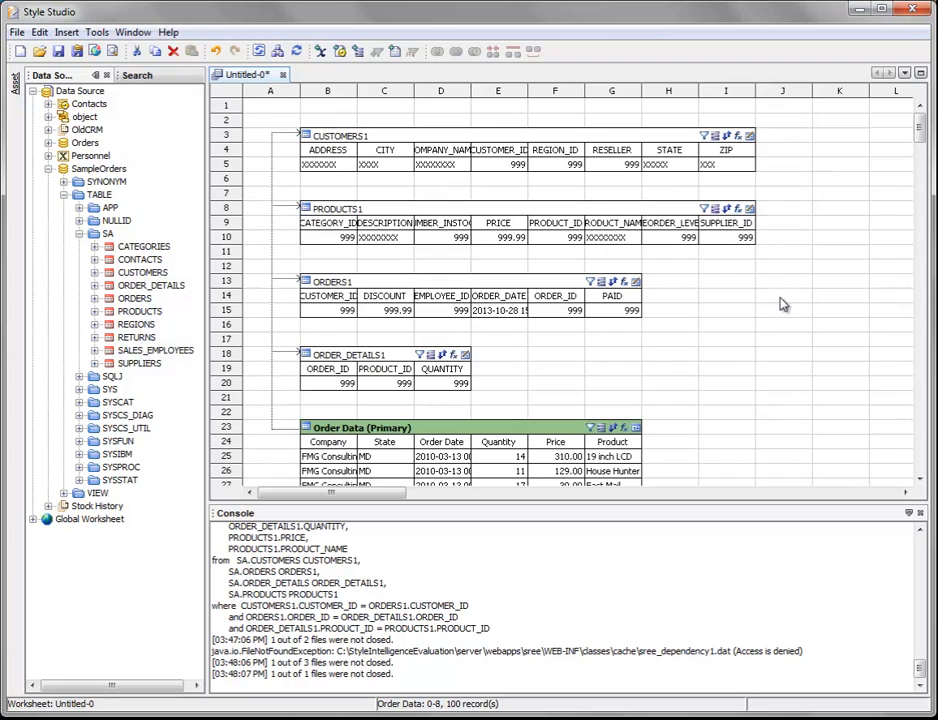
pyautogui.click(381, 150)
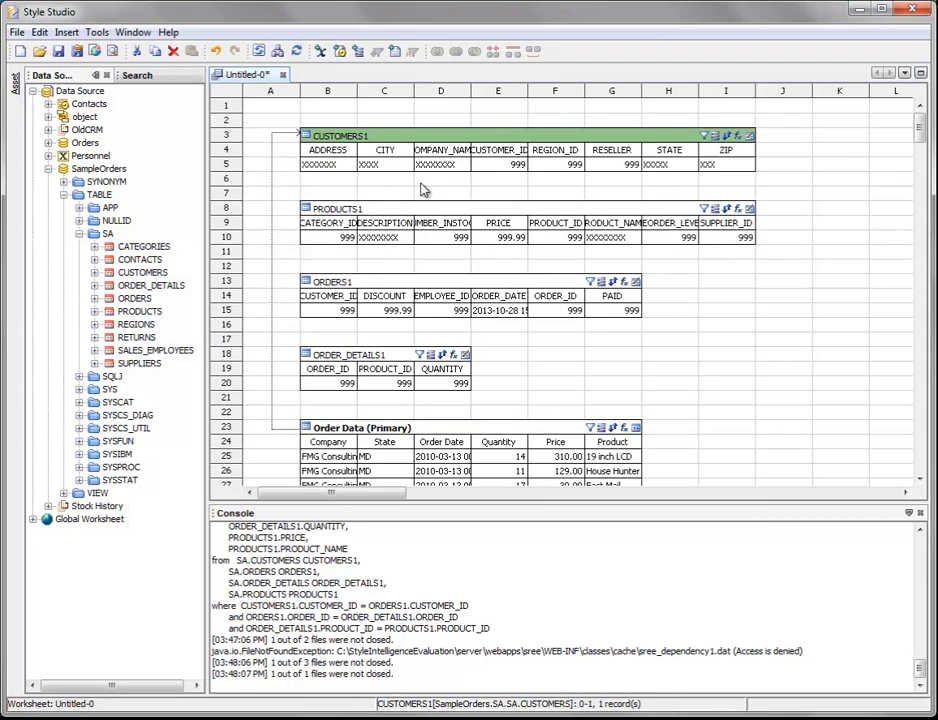
pyautogui.click(420, 209)
pyautogui.click(379, 139)
pyautogui.click(362, 218)
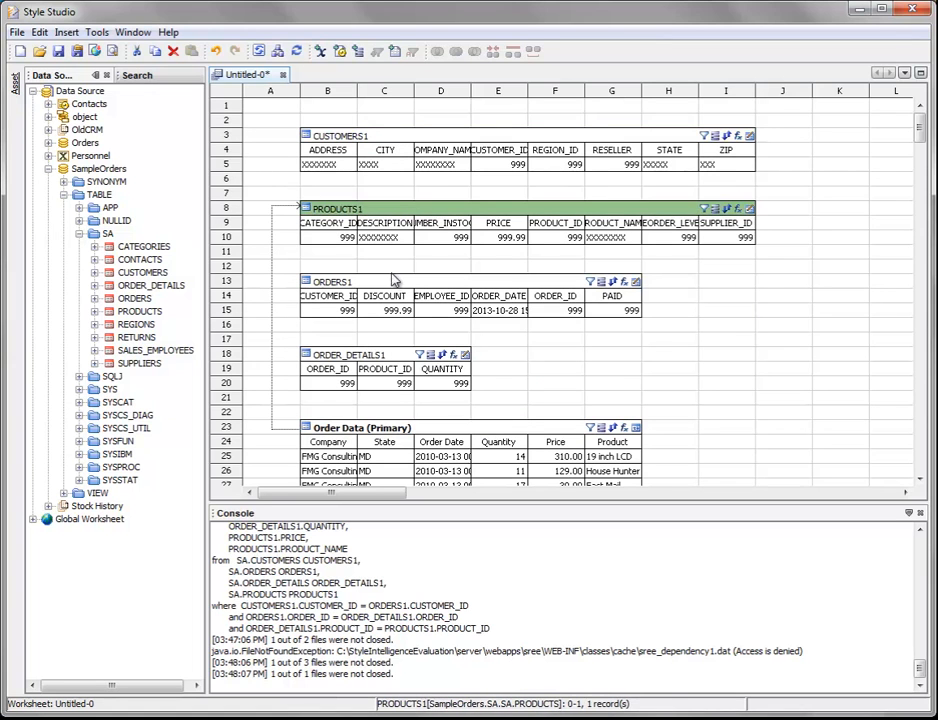
pyautogui.click(383, 356)
pyautogui.scroll(-2, 787, 264)
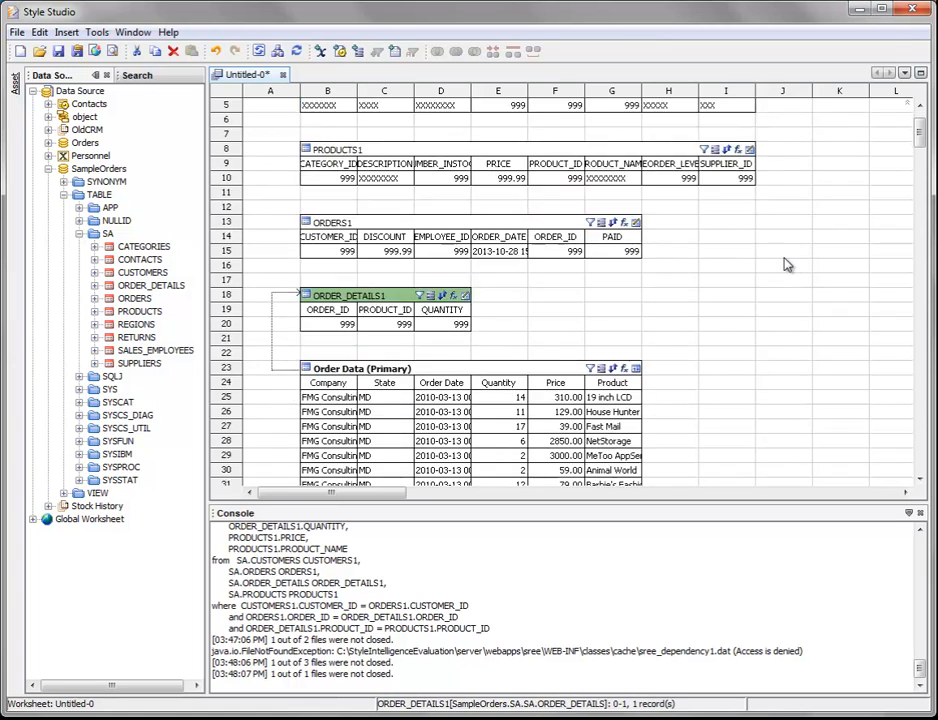
pyautogui.scroll(-2, 758, 264)
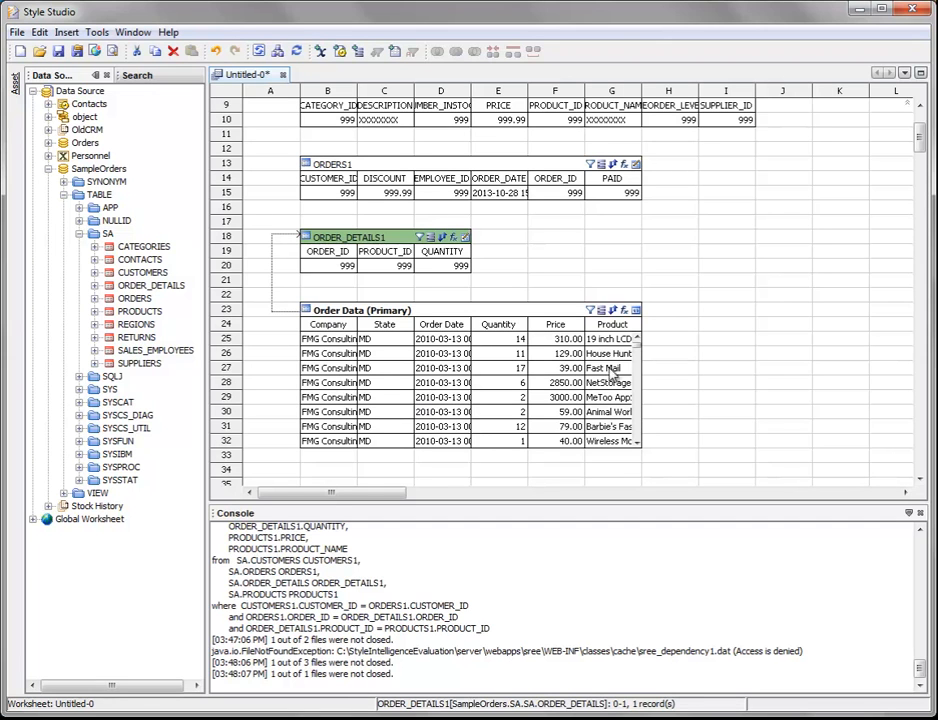
pyautogui.scroll(2, 550, 220)
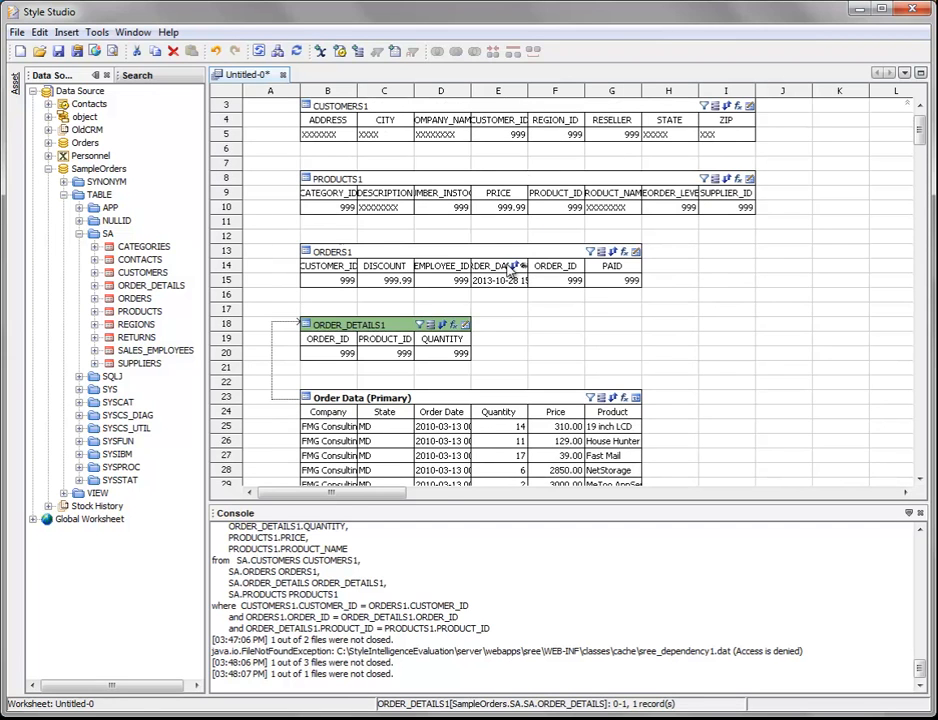
pyautogui.scroll(-2, 760, 251)
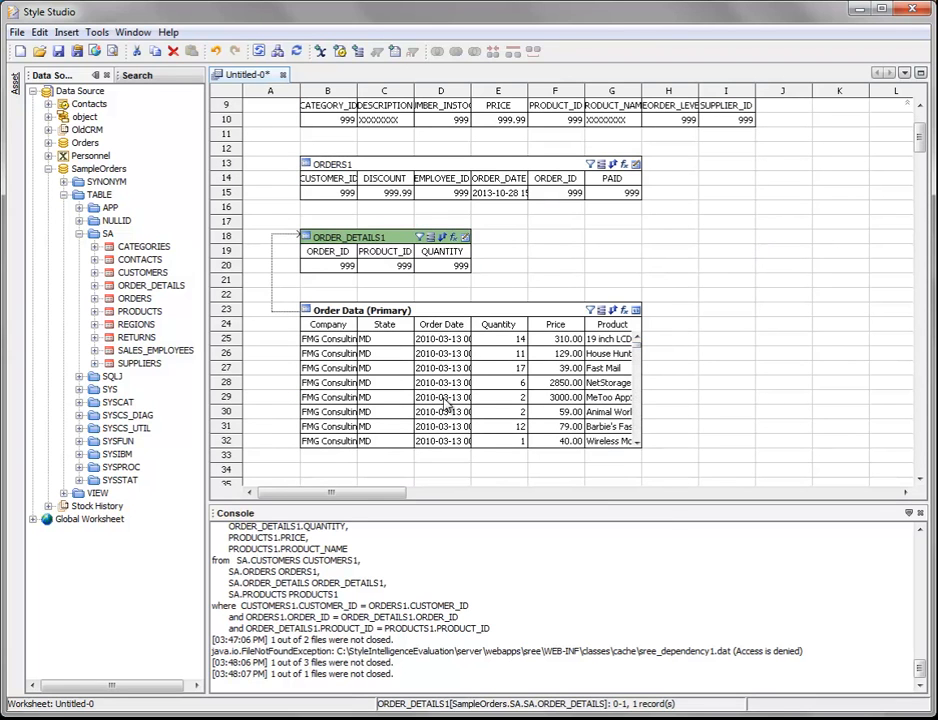
# Create an expression column in Order Data with a name starting with "Tot" and open its SQL expression editor.
pyautogui.click(477, 314)
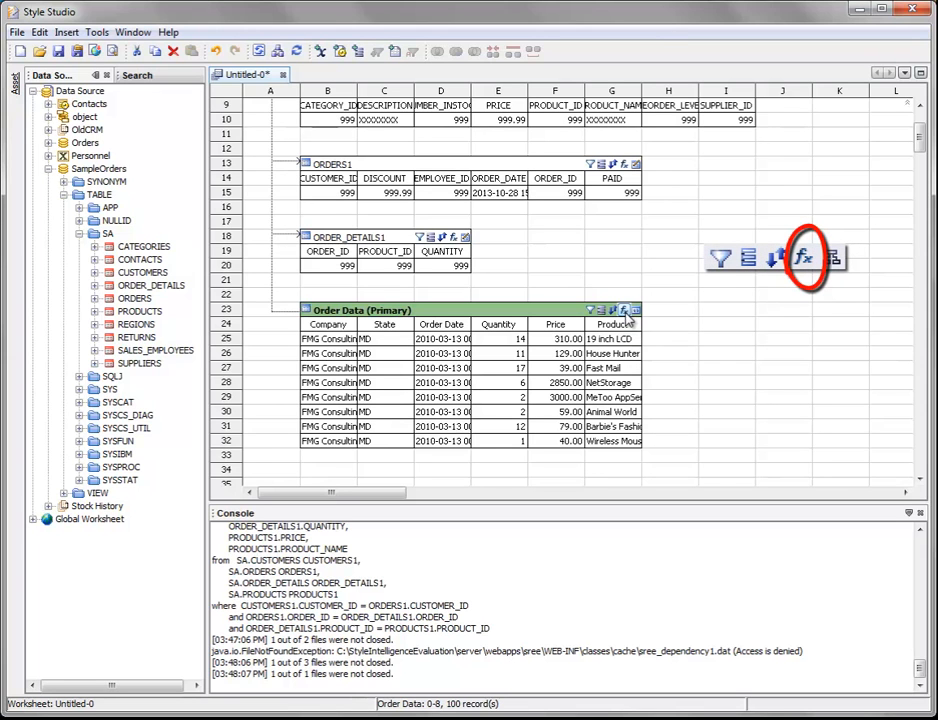
pyautogui.click(624, 311)
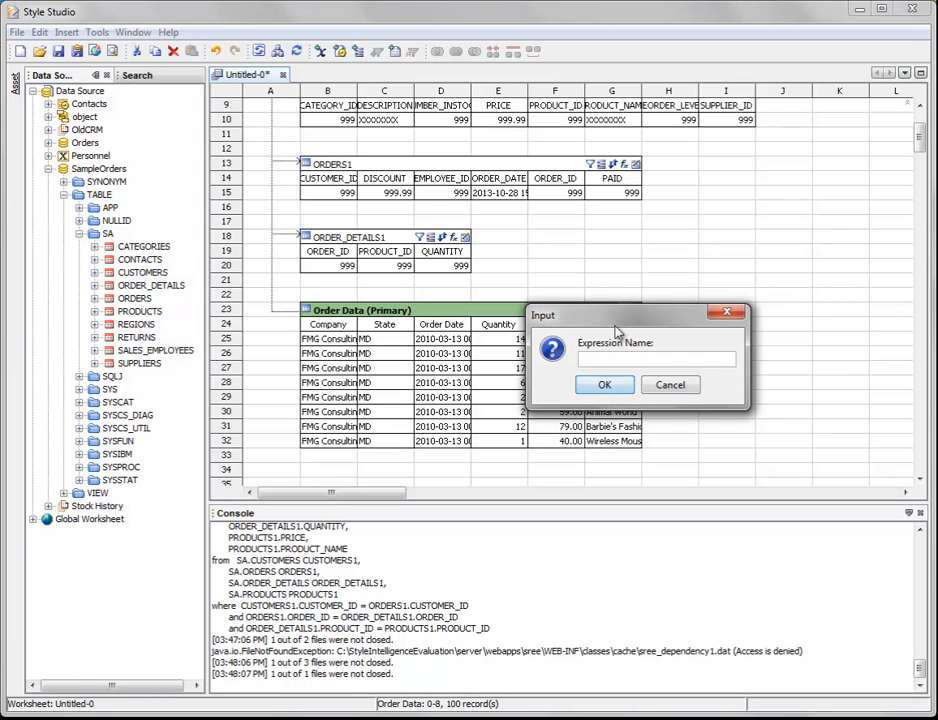
pyautogui.write('Total')
pyautogui.click(602, 385)
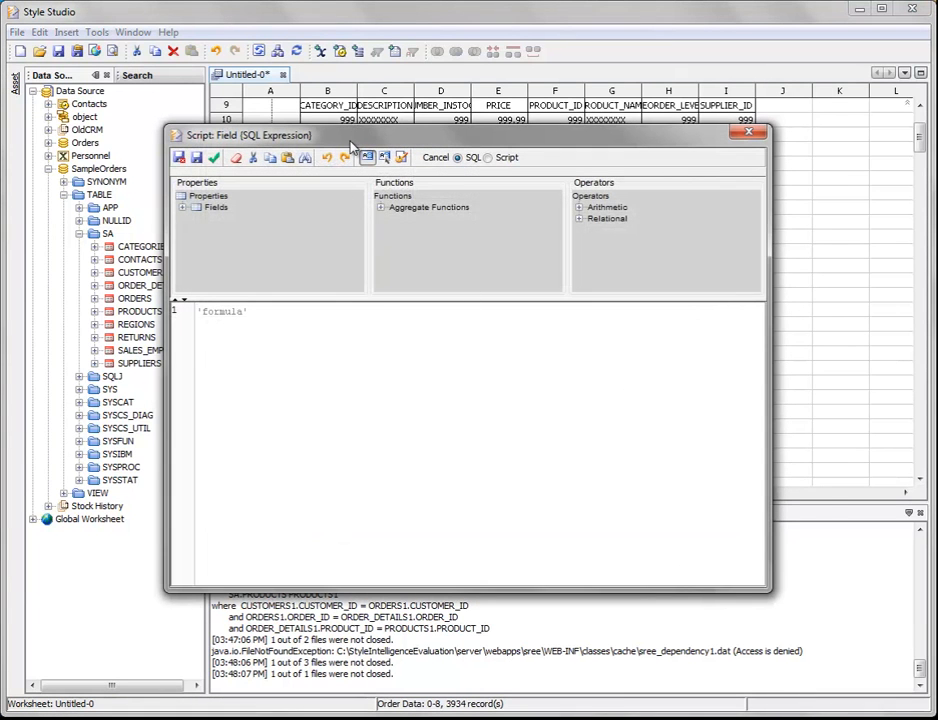
pyautogui.moveTo(378, 146); pyautogui.dragTo(401, 148)
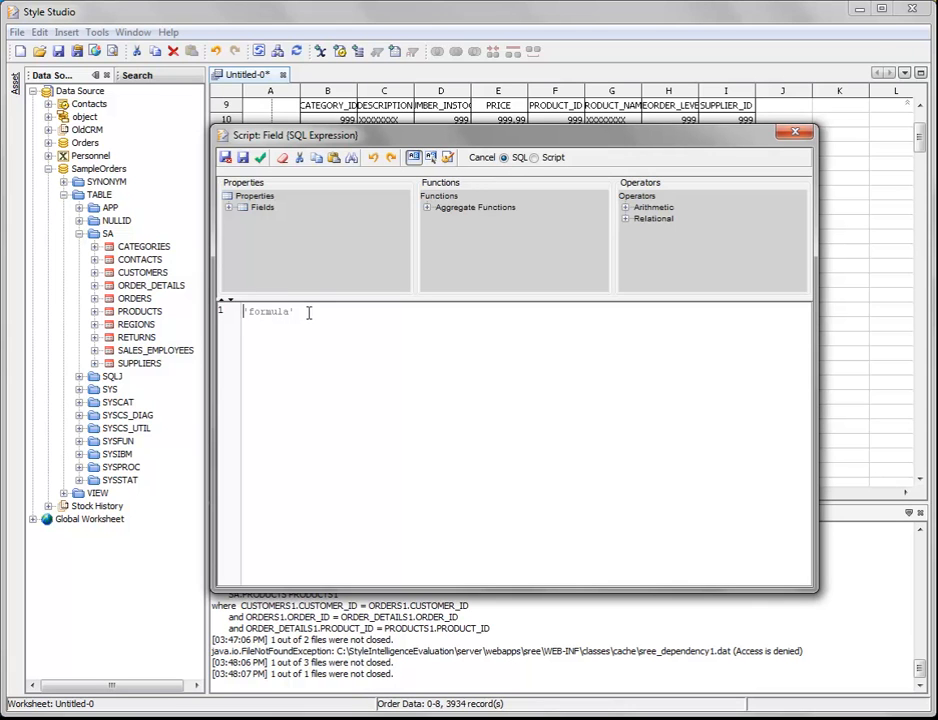
# Replace the placeholder SQL expression of the new column with field['Price'] * field['Quantity'], then save and close the editor.
pyautogui.moveTo(296, 312); pyautogui.dragTo(236, 311)
pyautogui.press('BackSpace')
pyautogui.click(229, 209)
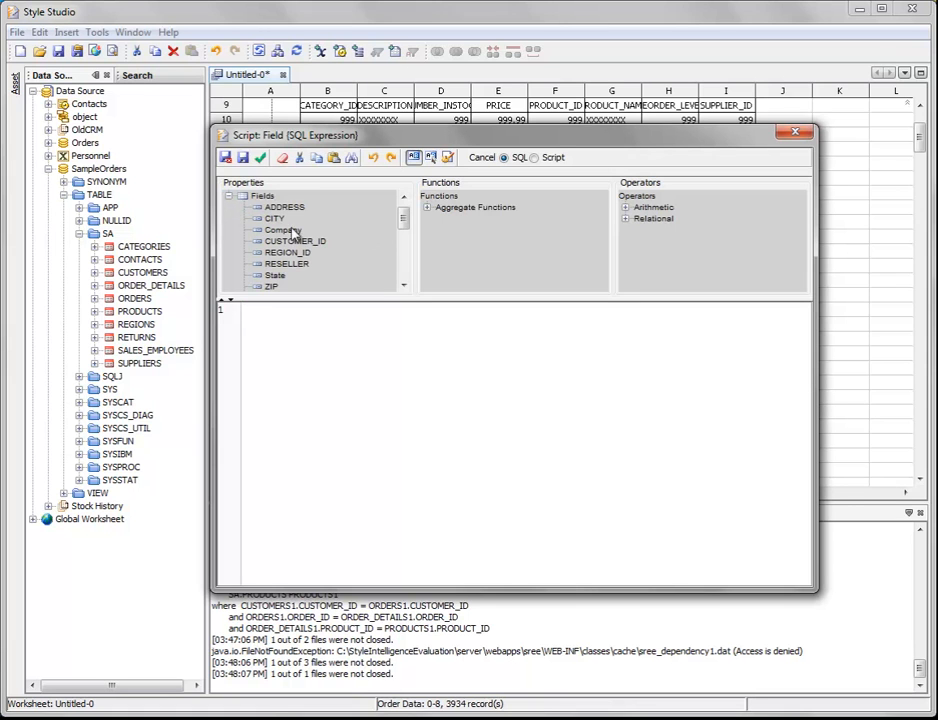
pyautogui.moveTo(404, 218); pyautogui.dragTo(404, 263)
pyautogui.doubleClick(273, 260)
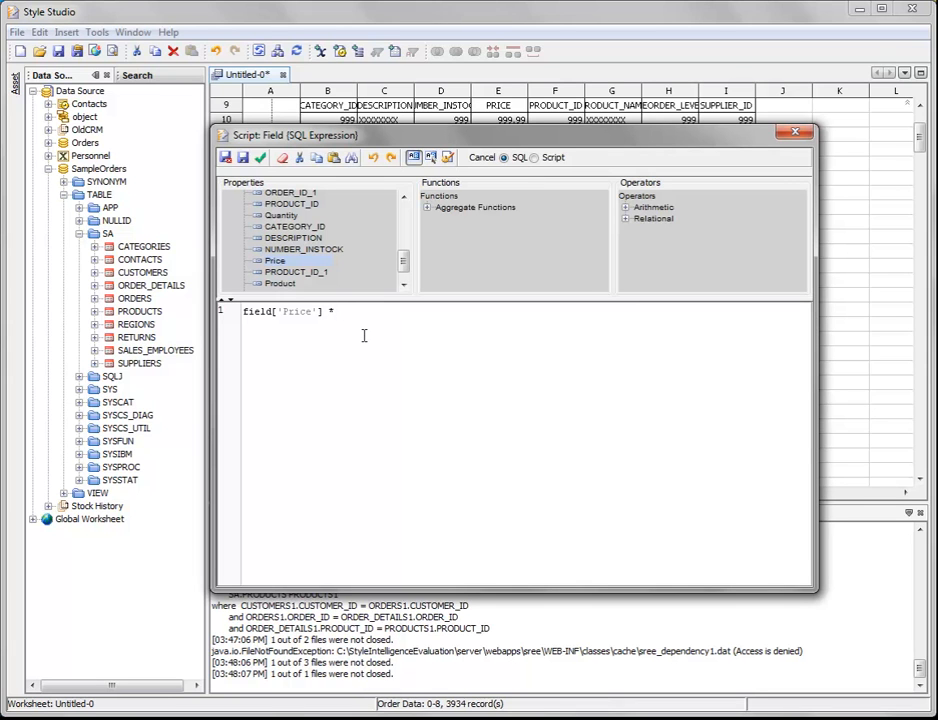
pyautogui.doubleClick(290, 216)
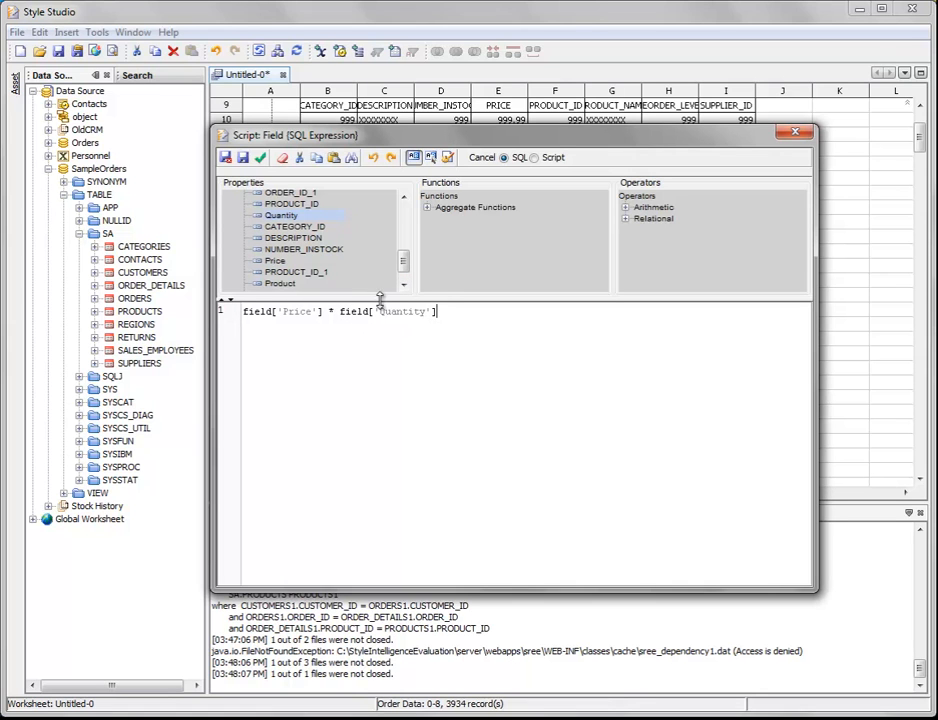
pyautogui.moveTo(467, 311); pyautogui.dragTo(240, 311)
pyautogui.click(318, 305)
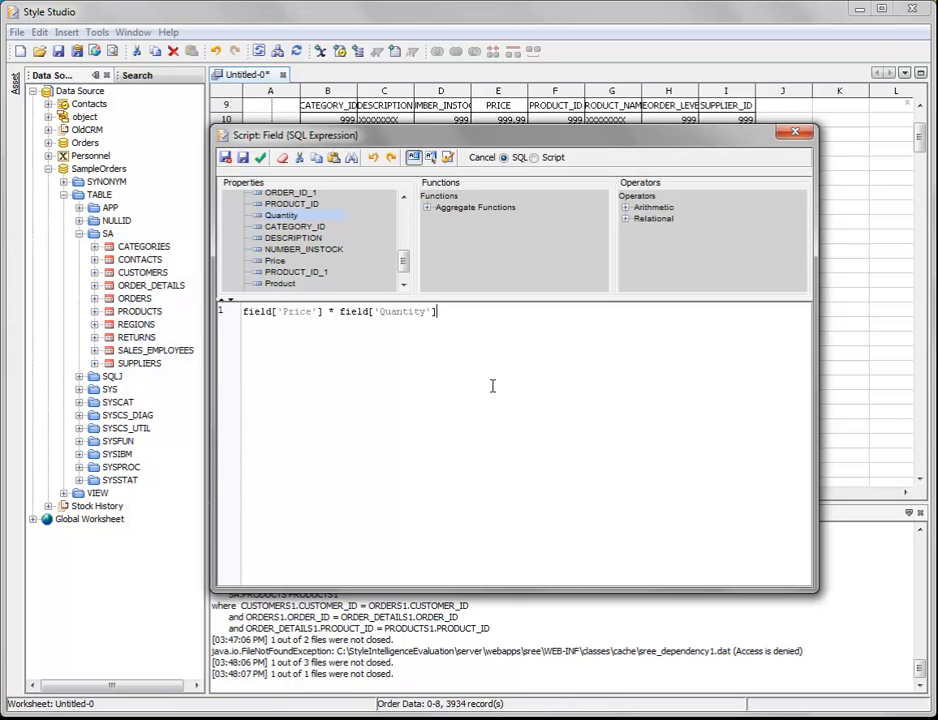
pyautogui.click(226, 159)
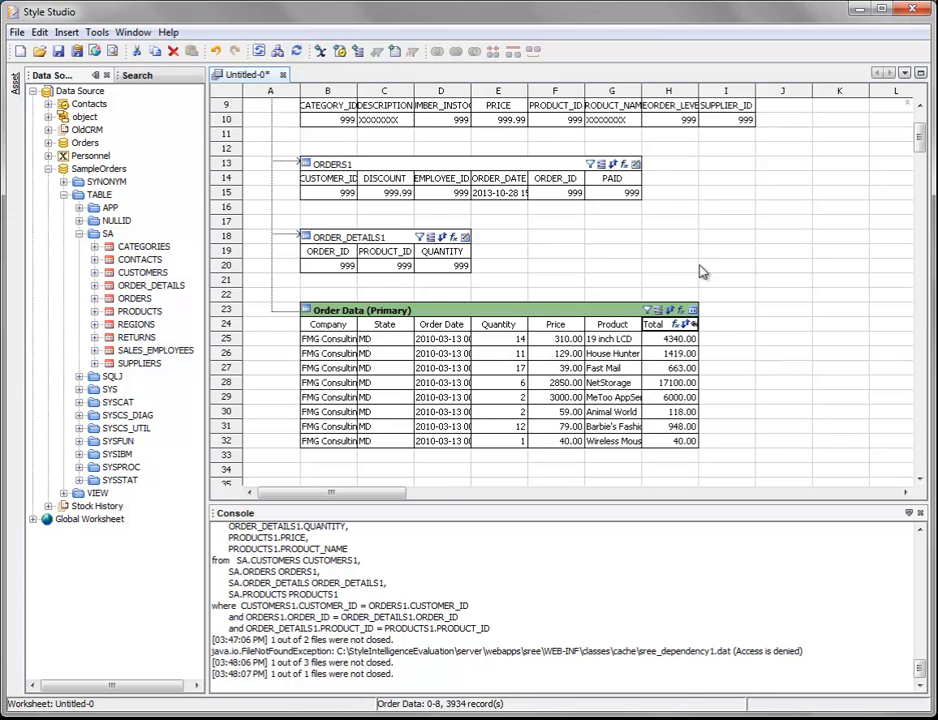
# Show the query plan of the PRODUCTS1 table, read its SQL description, and close the plan.
pyautogui.scroll(2, 645, 287)
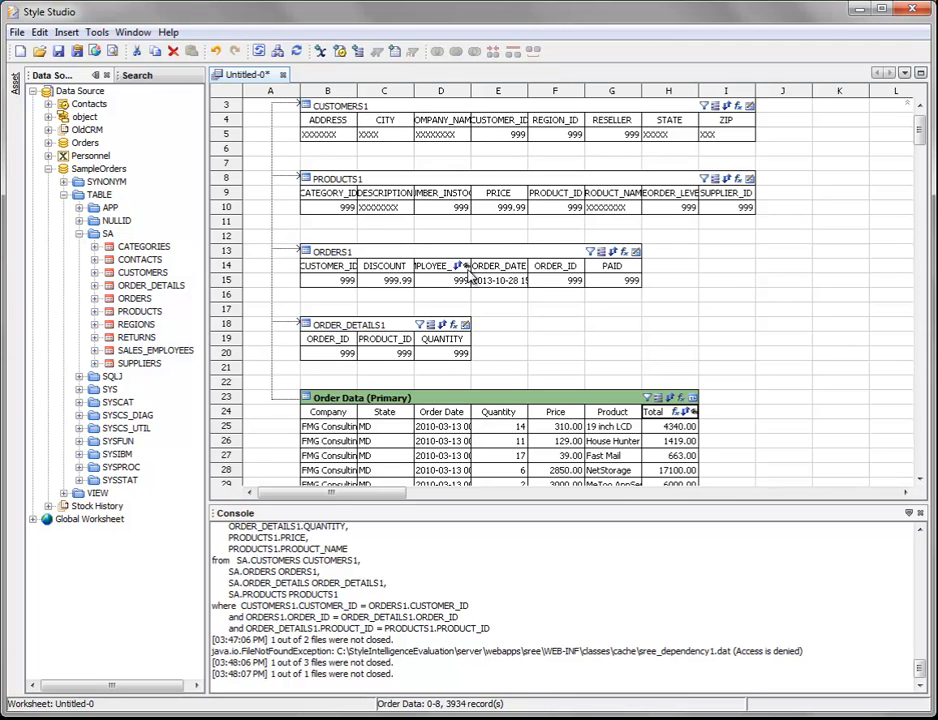
pyautogui.scroll(-2, 780, 300)
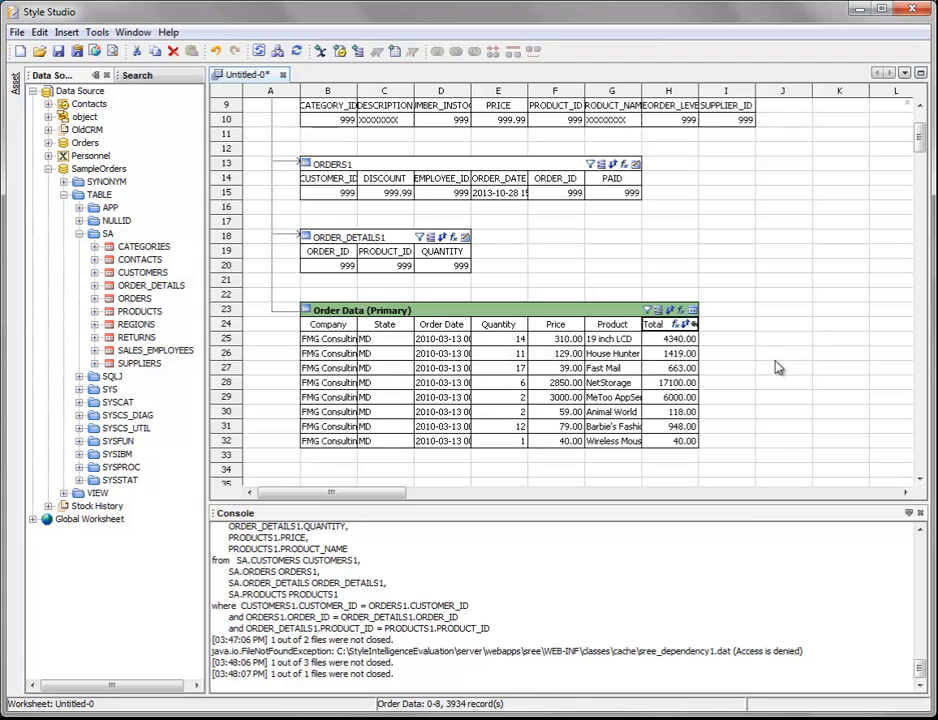
pyautogui.scroll(2, 778, 368)
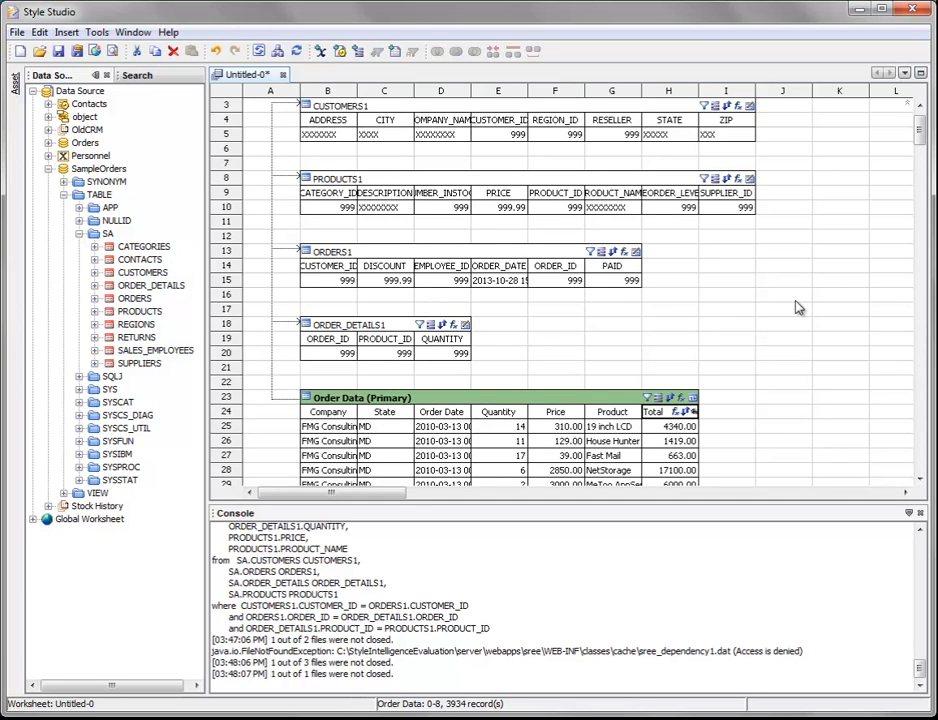
pyautogui.scroll(1, 797, 317)
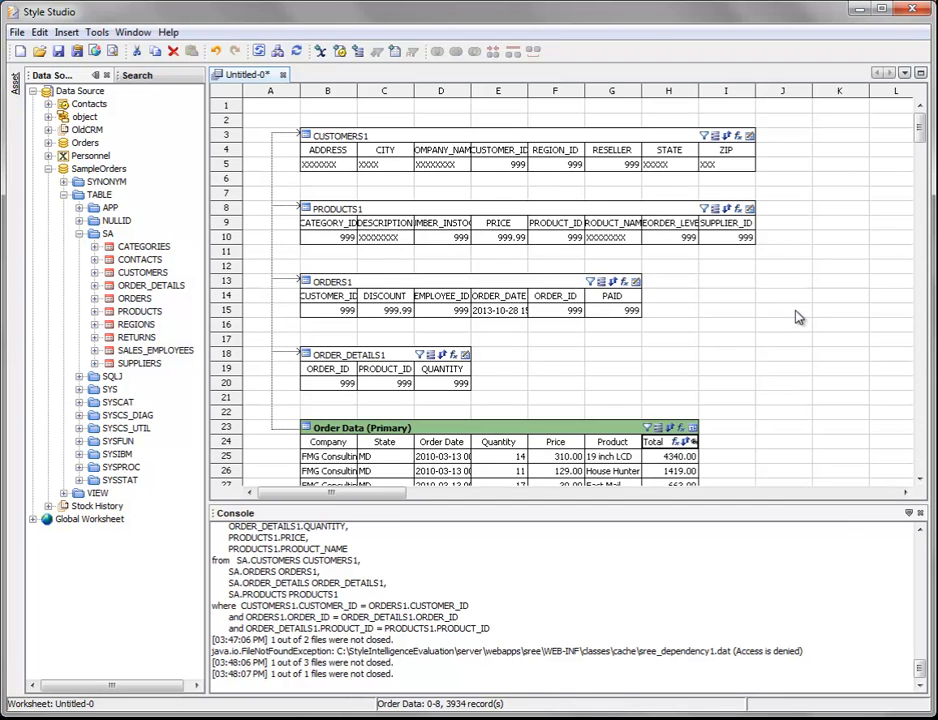
pyautogui.click(398, 212)
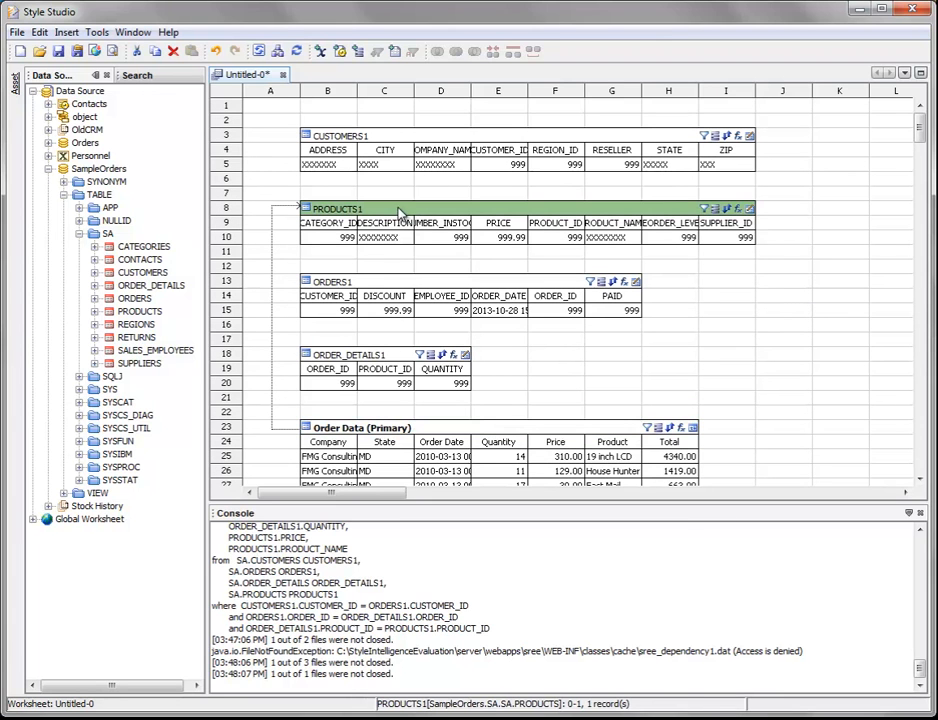
pyautogui.rightClick(398, 213)
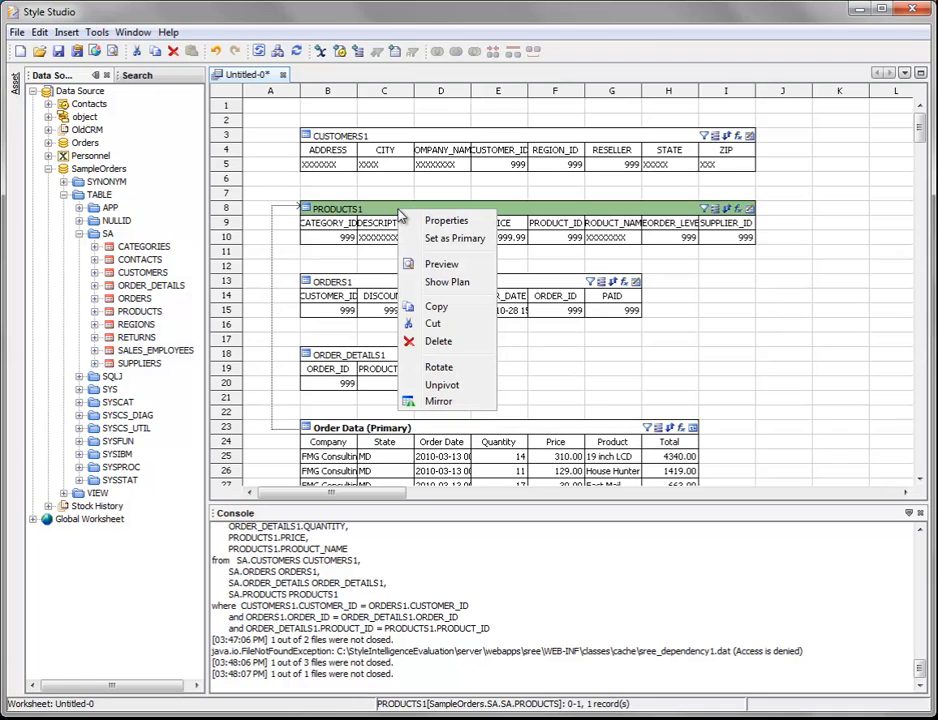
pyautogui.click(479, 289)
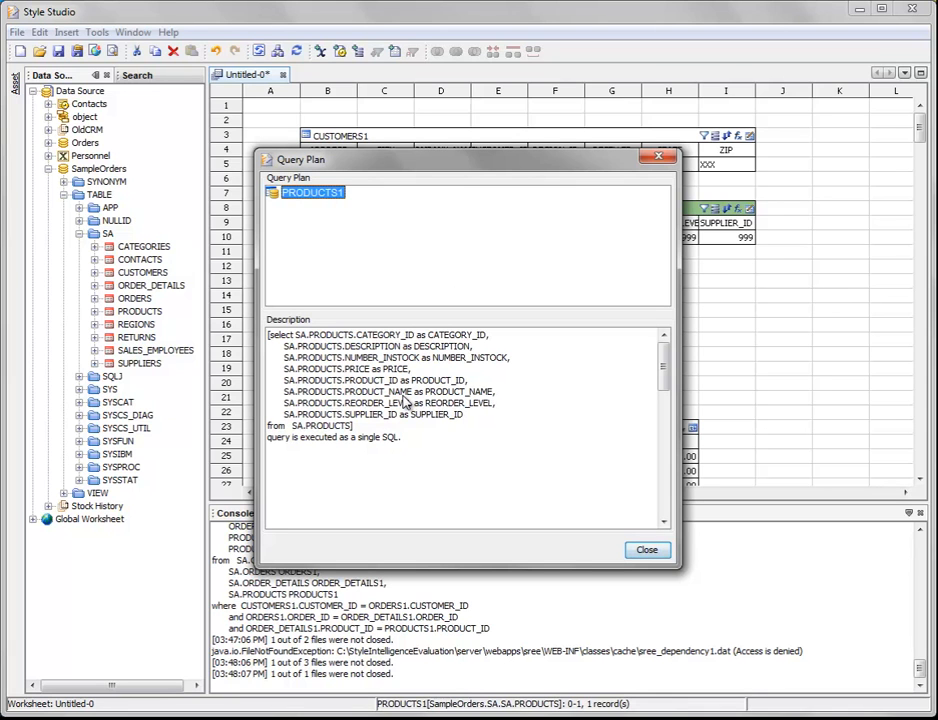
pyautogui.click(647, 549)
# Show the query plan of the primary Order Data table, examine how its joins and Total expression are executed, and close it.
pyautogui.moveTo(920, 130); pyautogui.dragTo(920, 145)
pyautogui.click(377, 264)
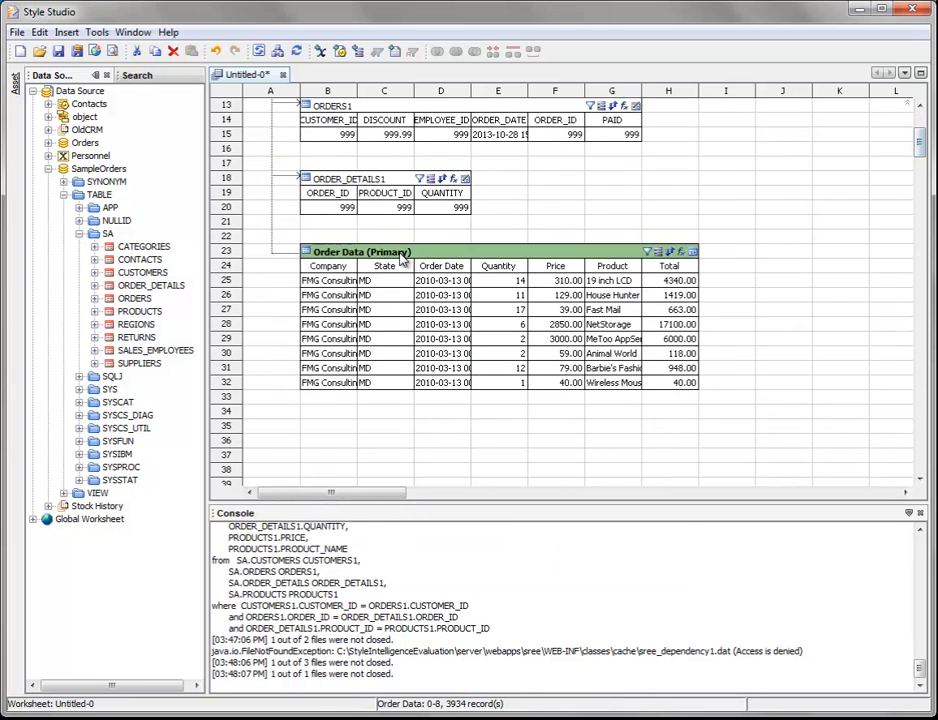
pyautogui.rightClick(424, 260)
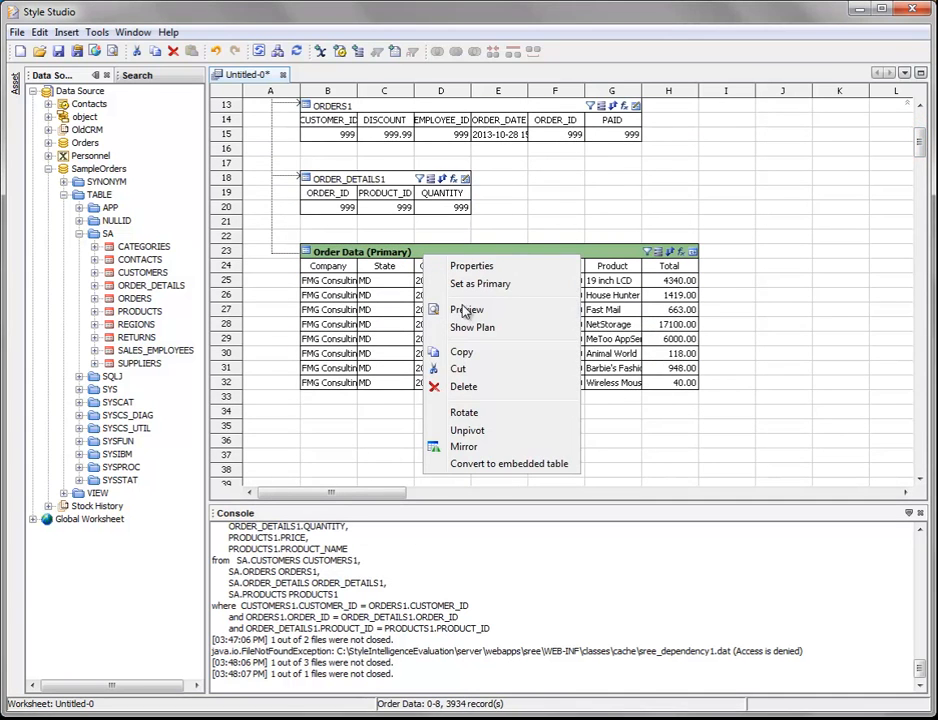
pyautogui.click(506, 328)
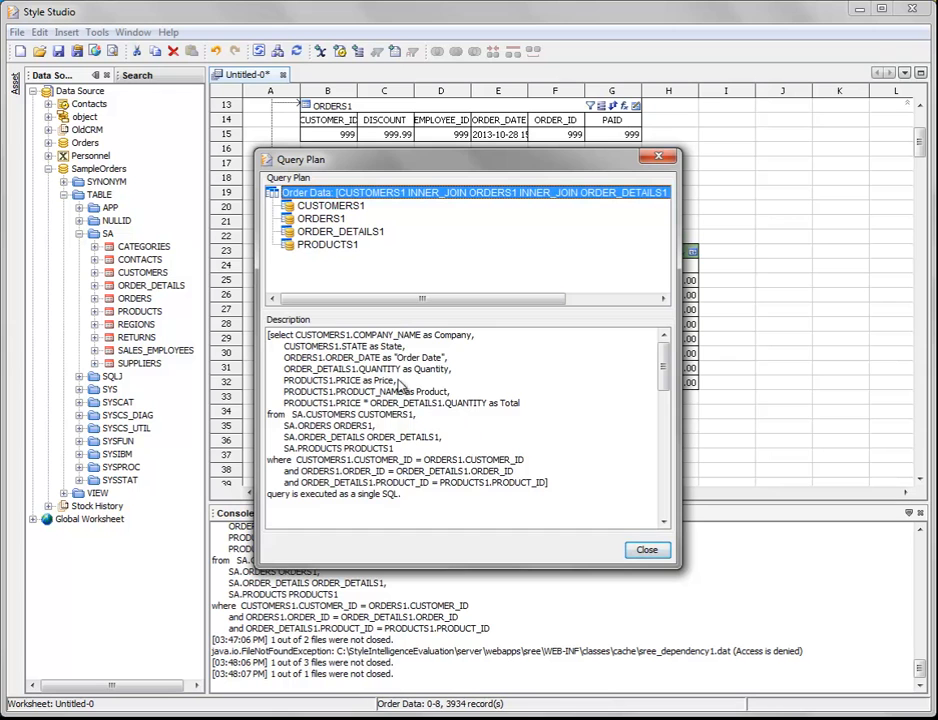
pyautogui.click(646, 549)
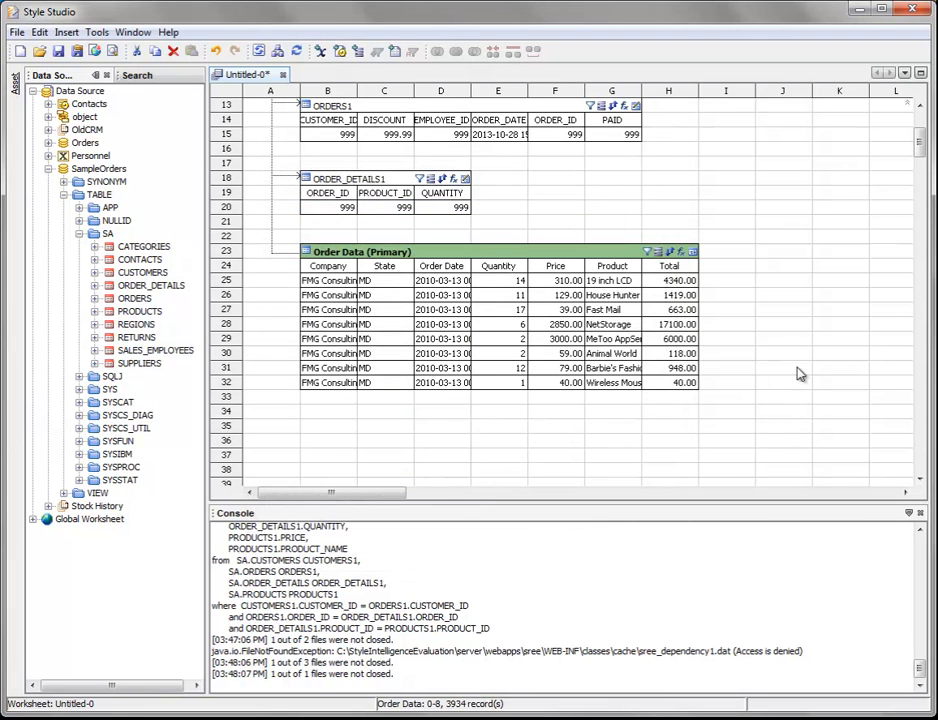
# Save the worksheet as Order Data Worksheet in the Worksheet folder.
pyautogui.scroll(3, 800, 374)
pyautogui.scroll(1, 800, 374)
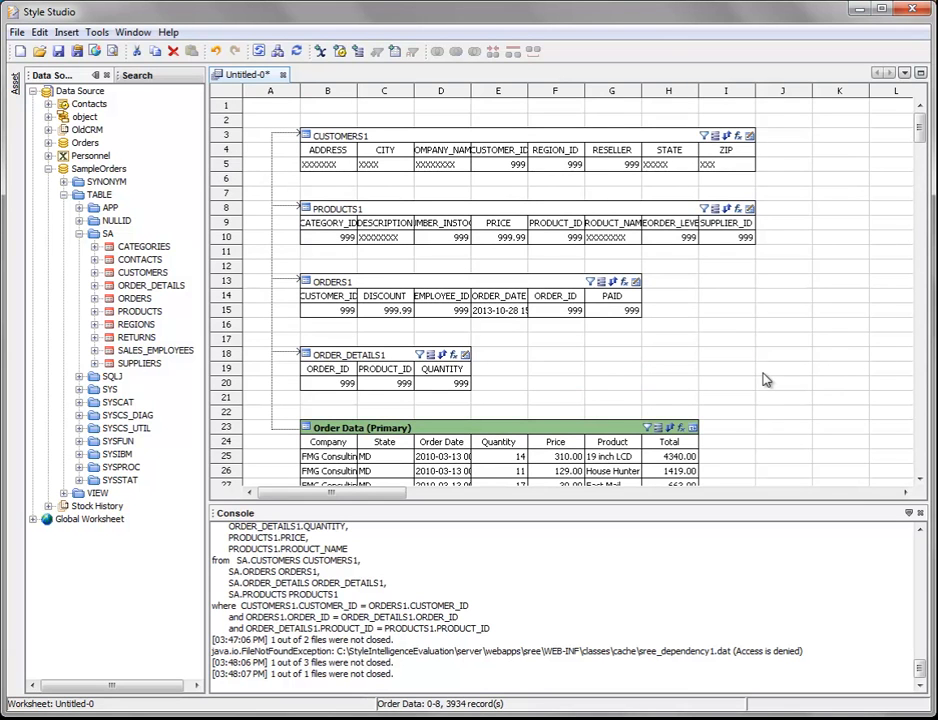
pyautogui.click(58, 51)
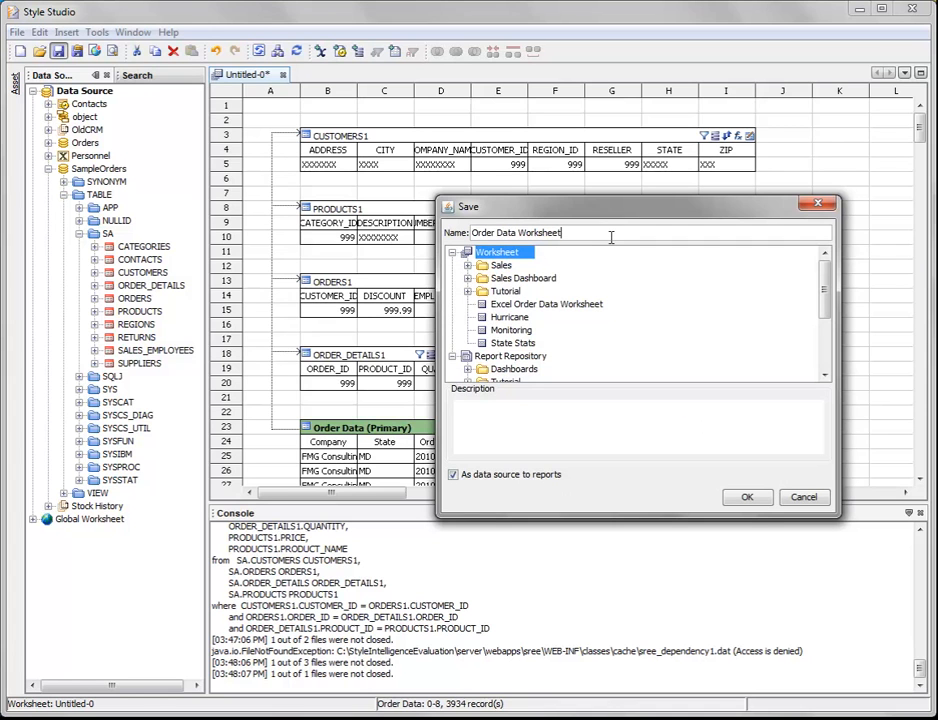
pyautogui.click(745, 497)
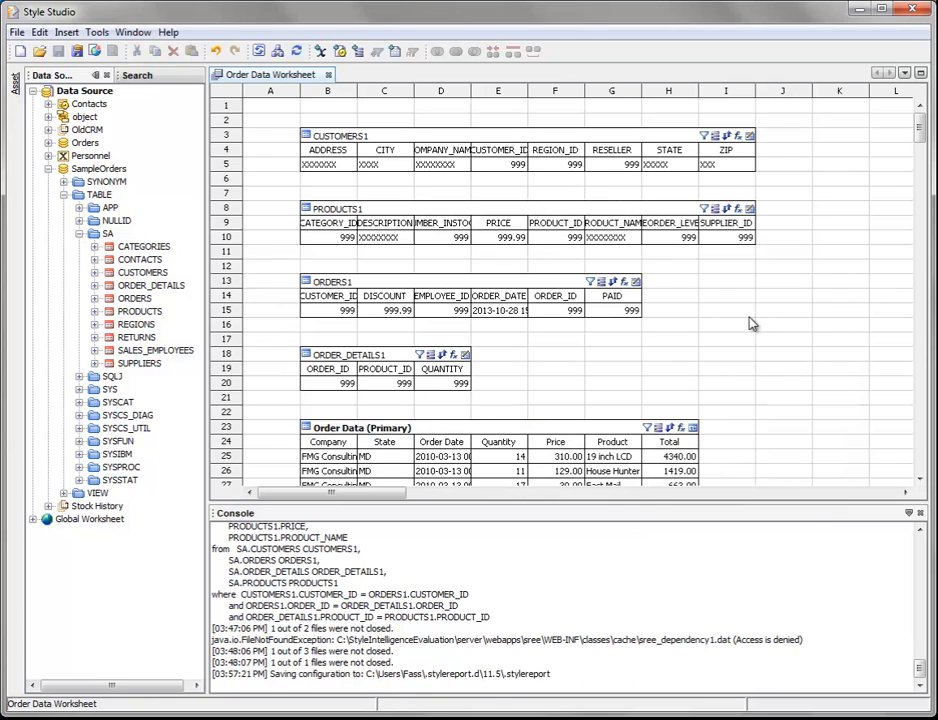